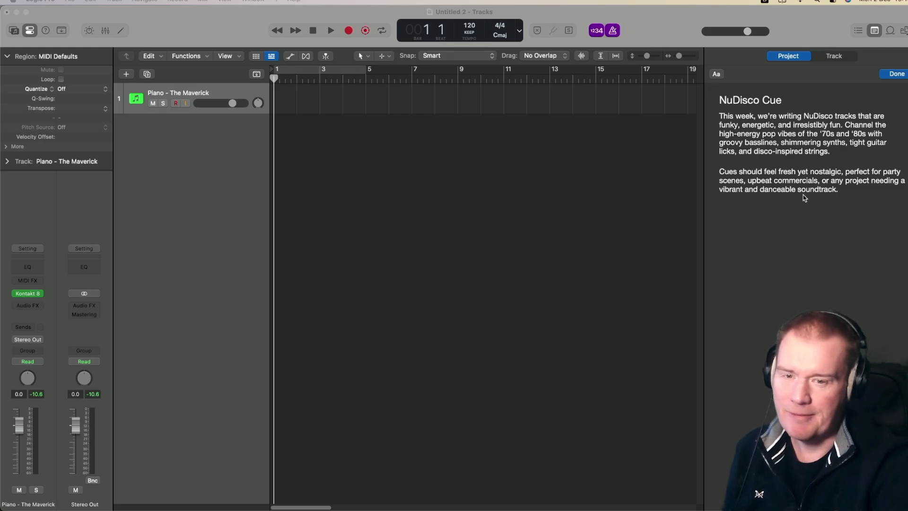
# Step: Finish editing the NuDisco Cue project notes and hide the notes area
pyautogui.click(896, 75)
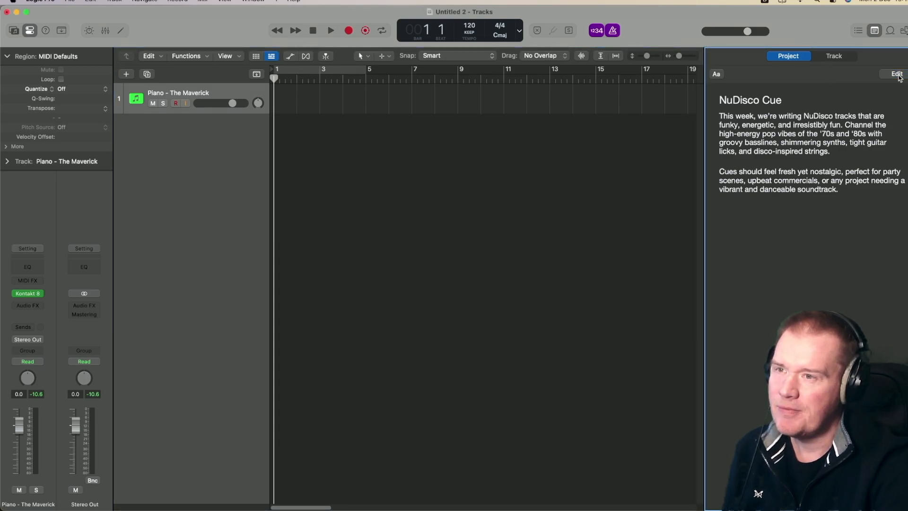
pyautogui.click(874, 31)
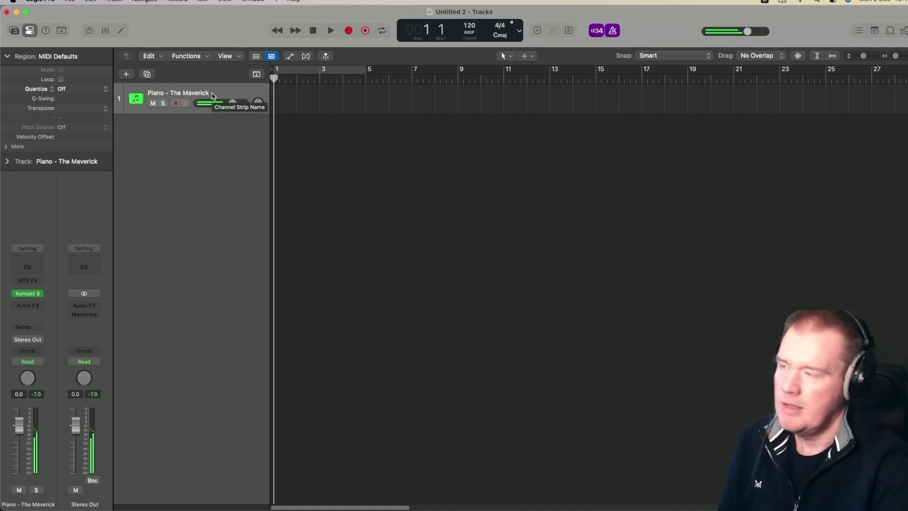
# Step: Add a software instrument track below the piano track and load Kontakt 8 on it in stereo
pyautogui.click(125, 74)
pyautogui.click(644, 397)
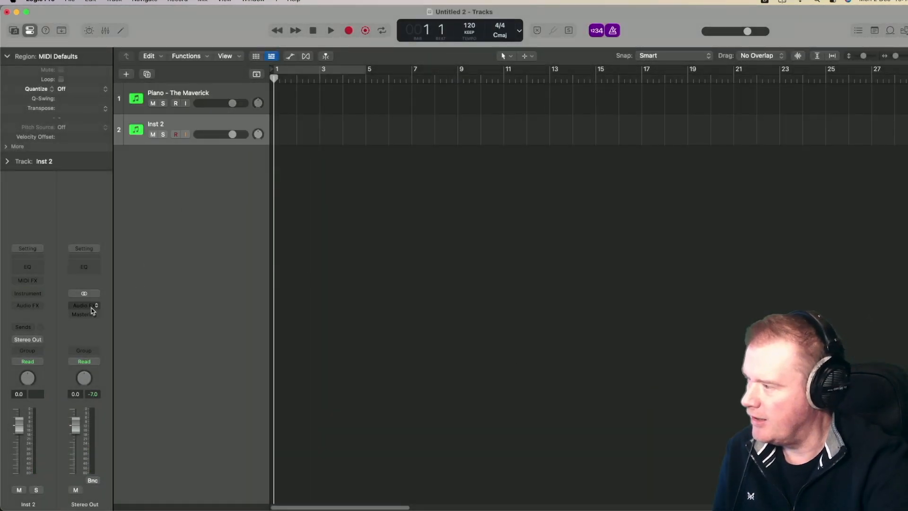
pyautogui.click(34, 294)
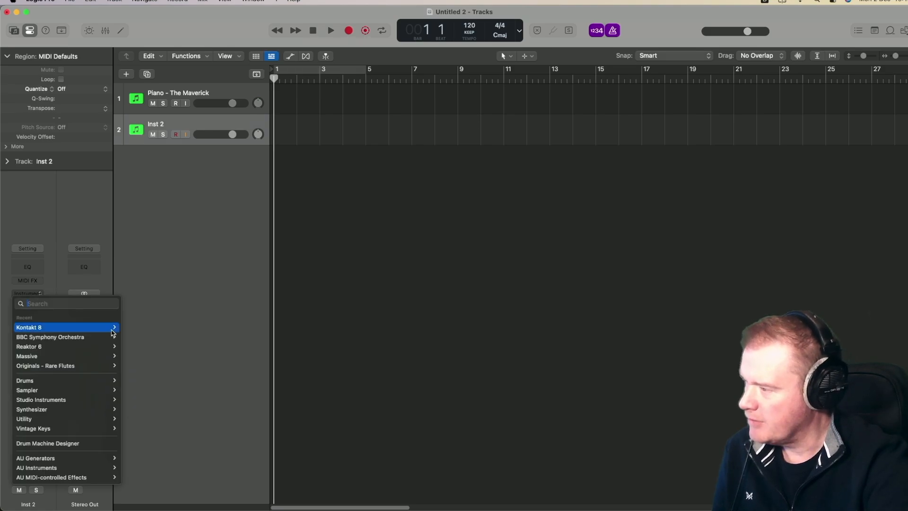
pyautogui.moveTo(116, 328)
pyautogui.click(140, 337)
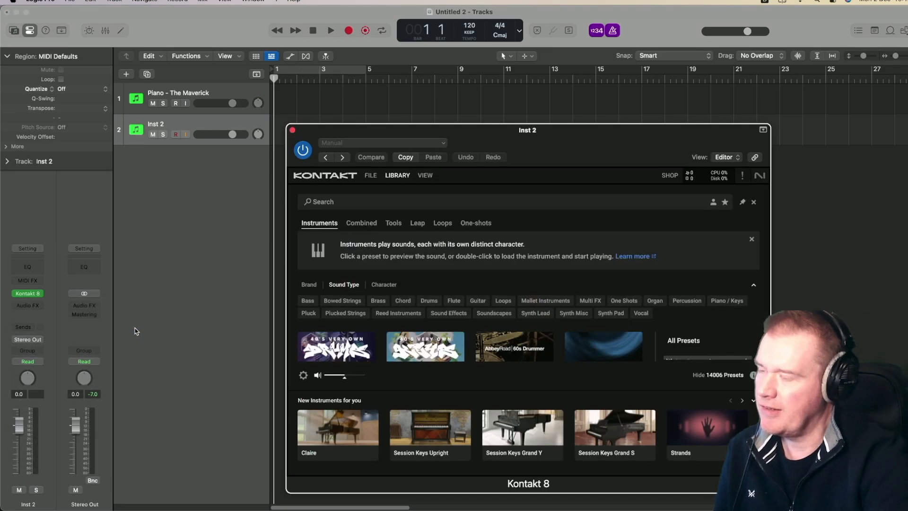
# Step: Load the All Nighter Kit from Kontakt's LEAP Disco & Funk library on the Inst 2 track and close the plug-in window
pyautogui.click(389, 174)
pyautogui.scroll(-1, 381, 315)
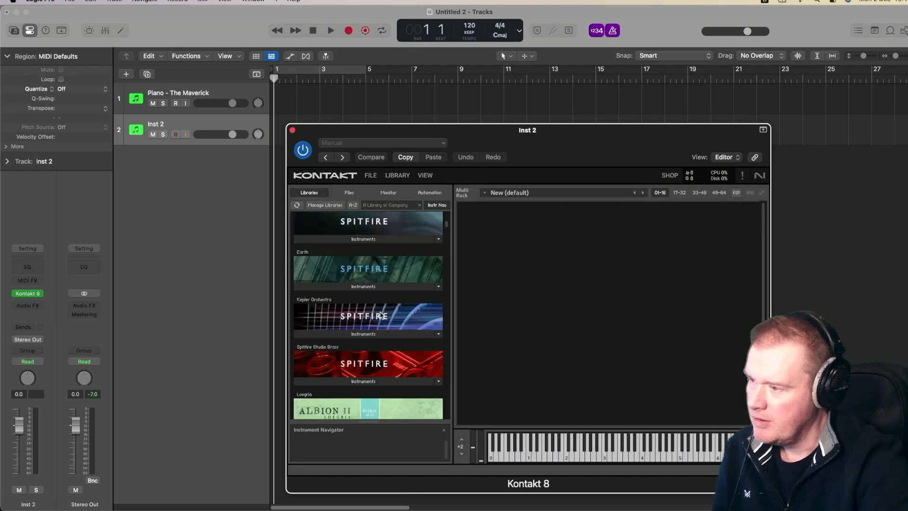
pyautogui.scroll(-3, 380, 316)
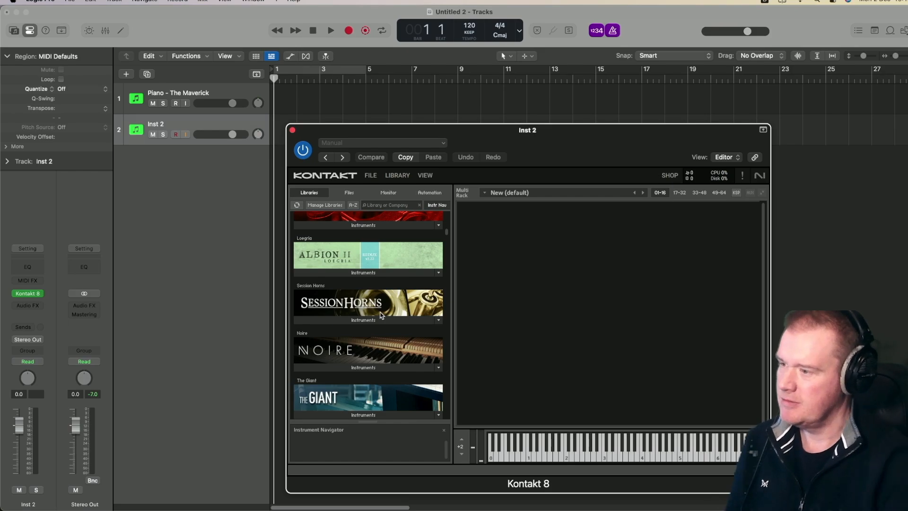
pyautogui.scroll(-5, 381, 315)
pyautogui.scroll(-10, 381, 315)
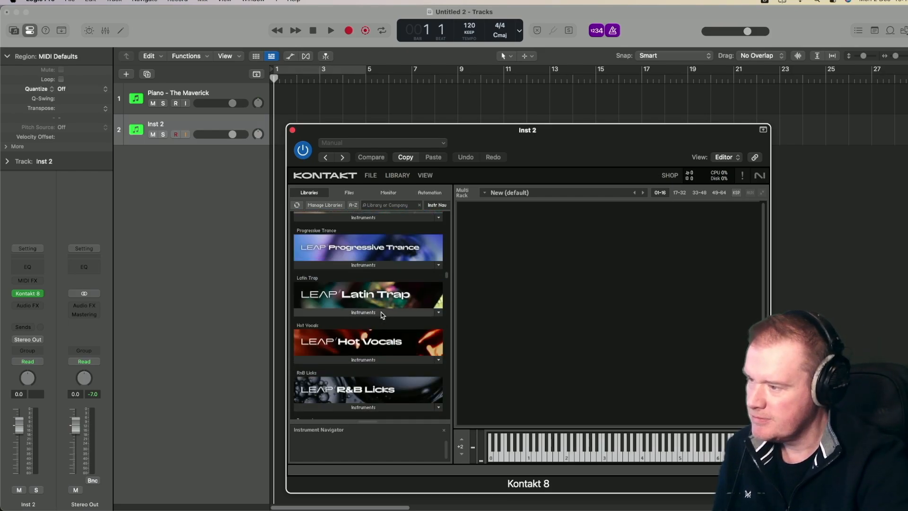
pyautogui.scroll(-1, 382, 315)
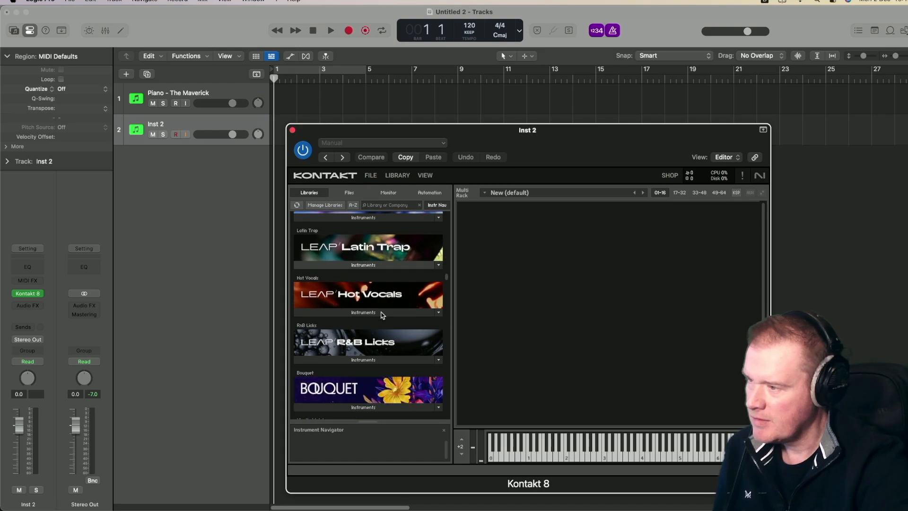
pyautogui.scroll(2, 381, 315)
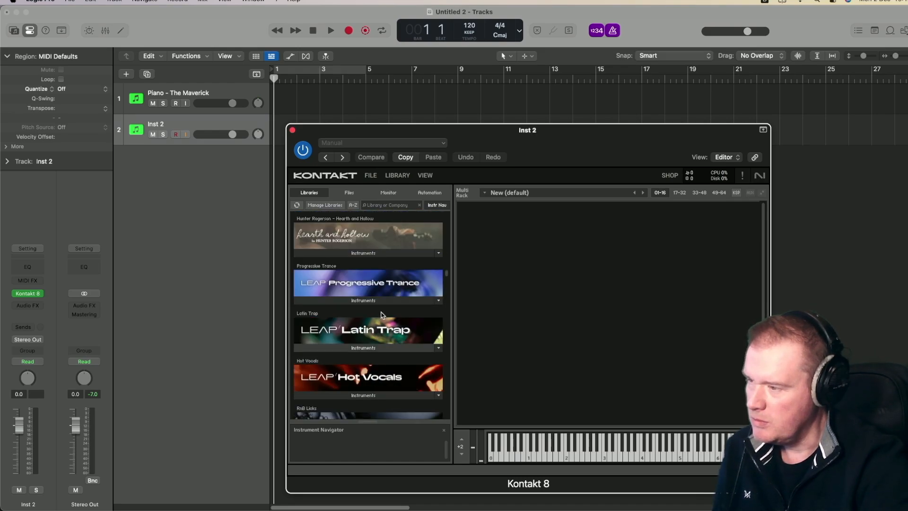
pyautogui.scroll(-4, 381, 315)
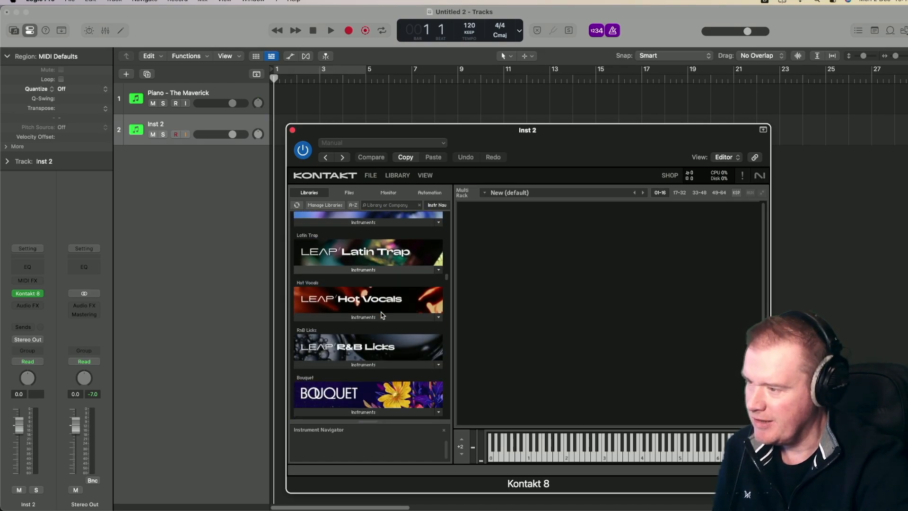
pyautogui.scroll(-2, 382, 315)
pyautogui.scroll(-5, 382, 315)
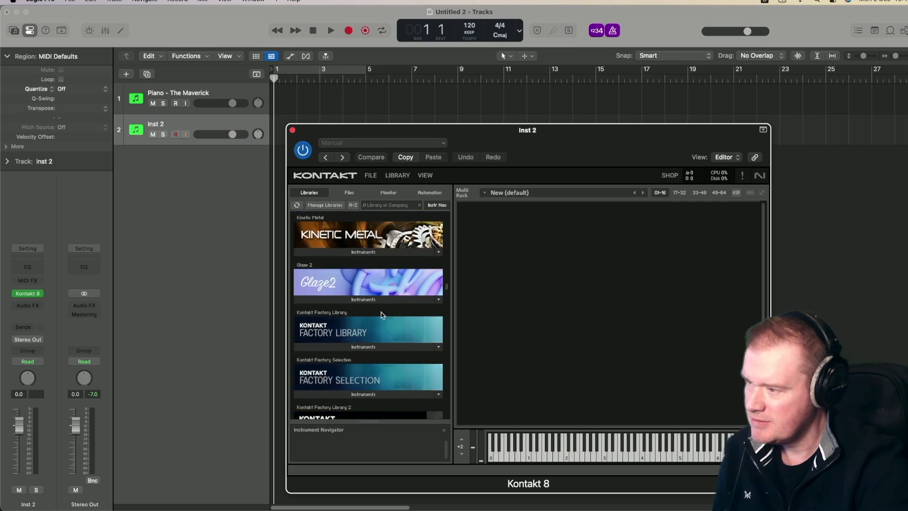
pyautogui.scroll(-1, 382, 316)
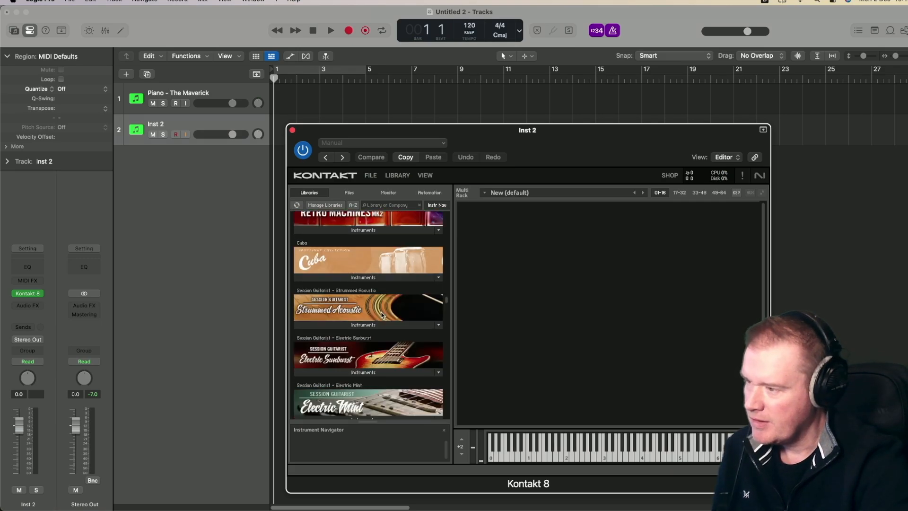
pyautogui.scroll(-5, 382, 316)
pyautogui.scroll(-5, 382, 316)
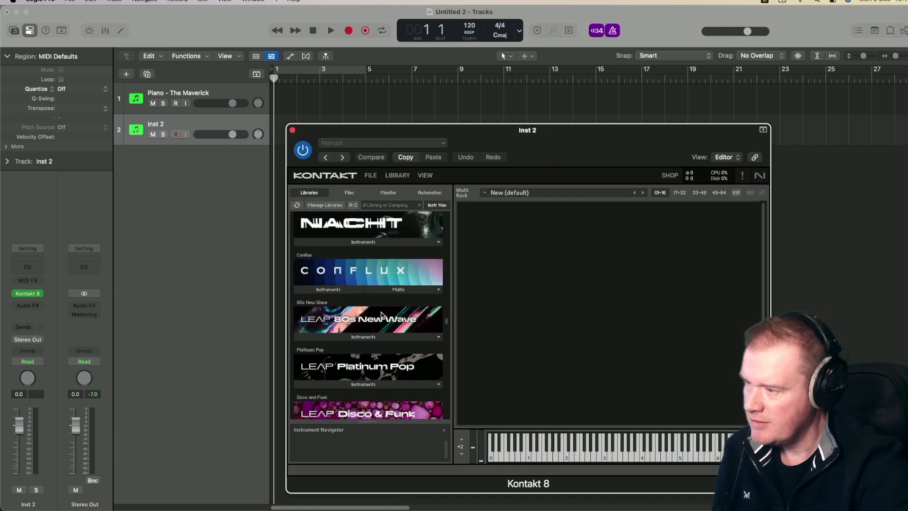
pyautogui.scroll(-3, 382, 315)
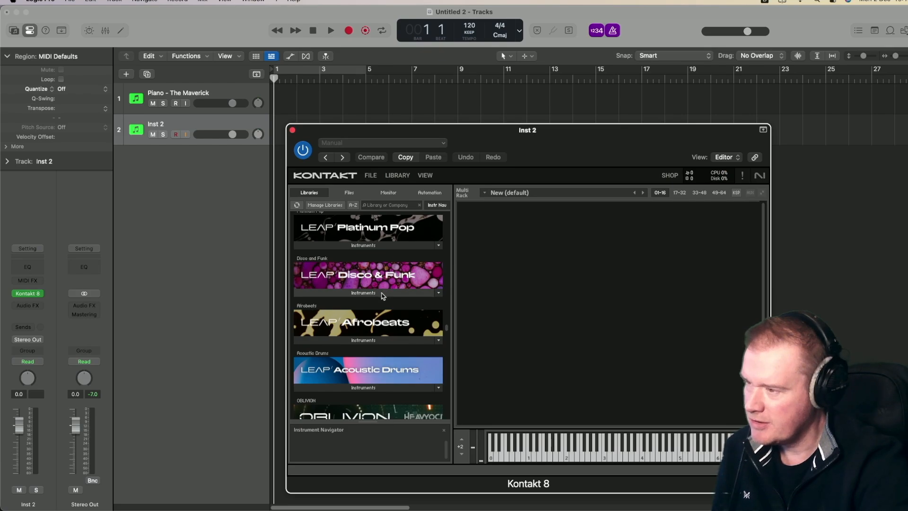
pyautogui.click(383, 294)
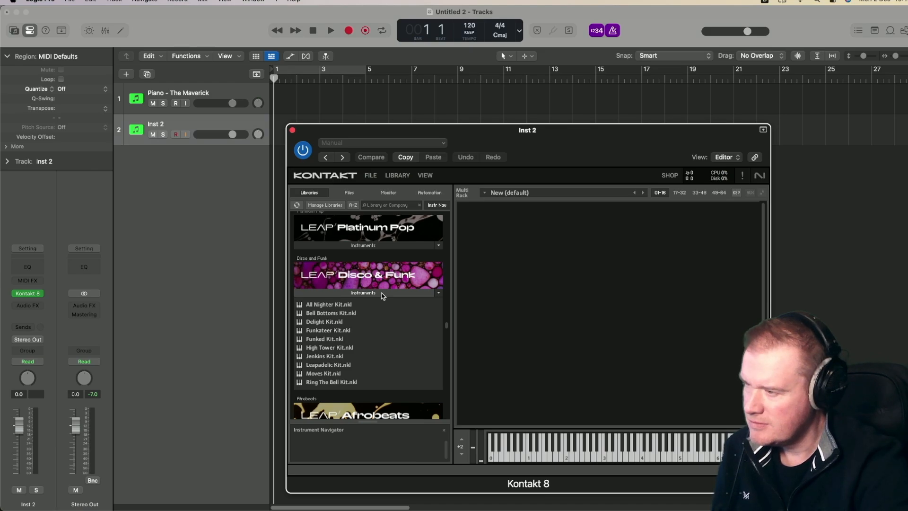
pyautogui.moveTo(328, 307); pyautogui.dragTo(501, 304)
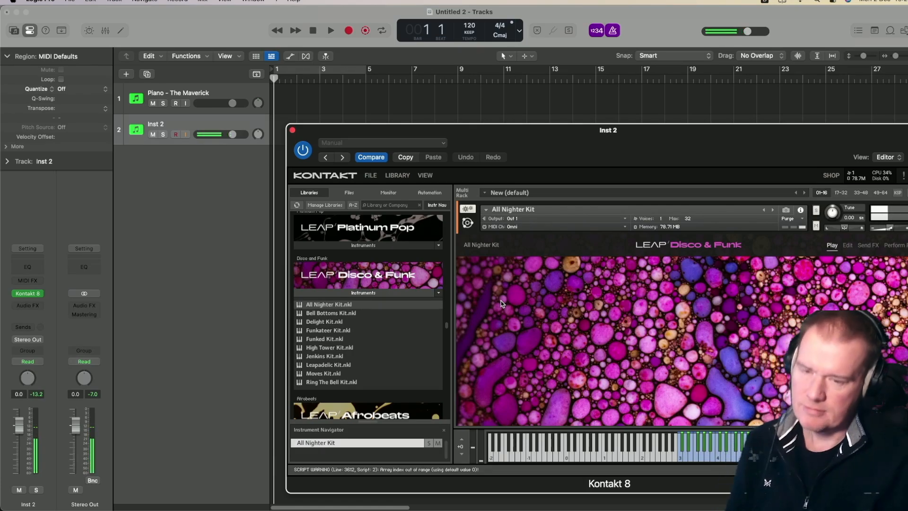
pyautogui.click(292, 130)
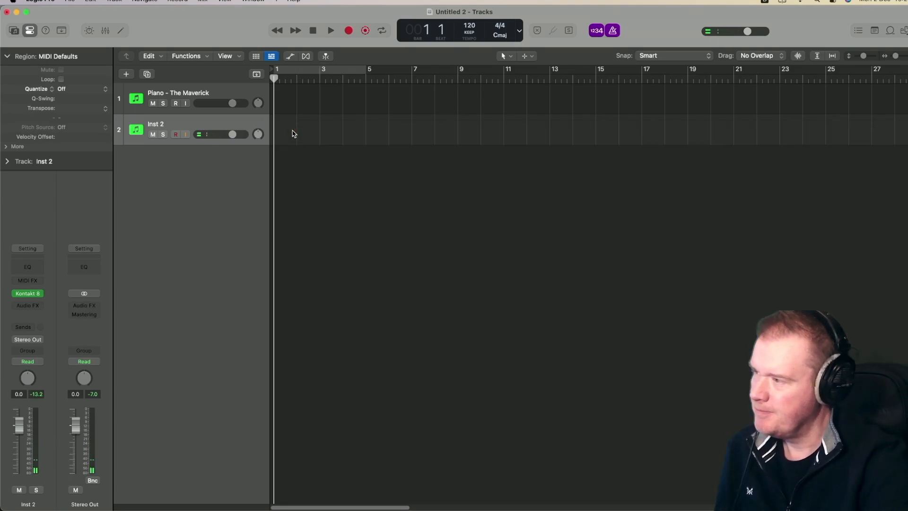
# Step: Add a third instrument track and load Kontakt 8 on it in stereo
pyautogui.click(125, 74)
pyautogui.click(646, 395)
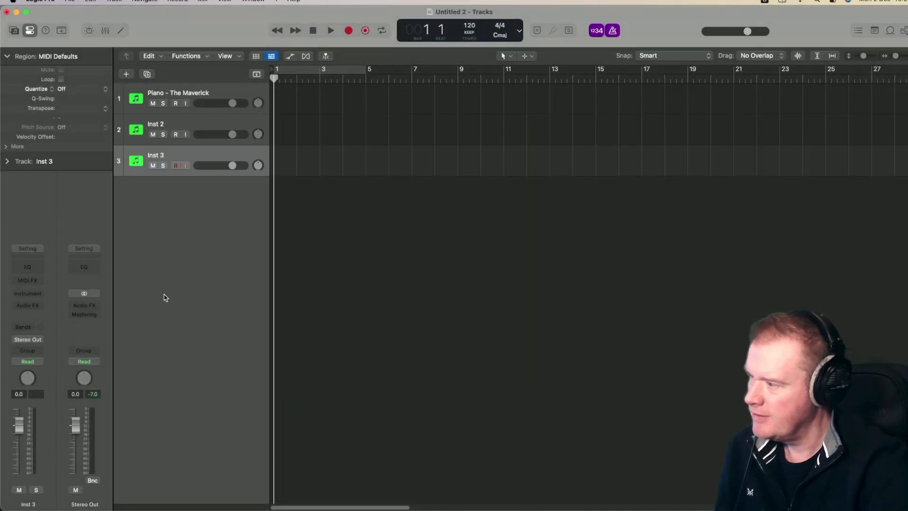
pyautogui.click(38, 294)
pyautogui.moveTo(53, 328)
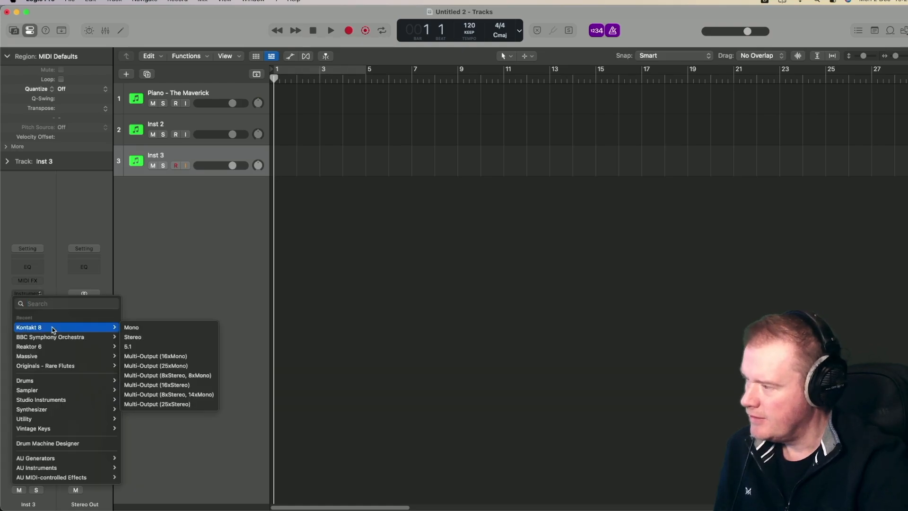
pyautogui.click(158, 337)
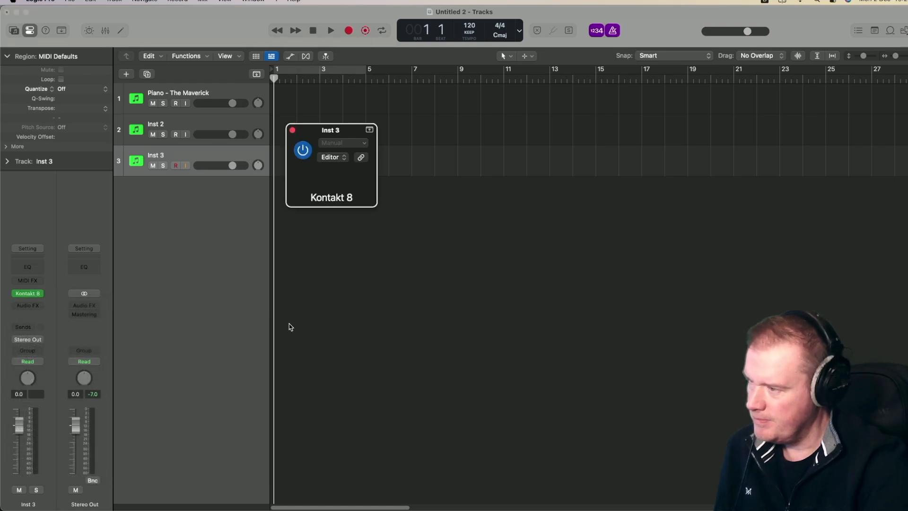
# Step: Load Electric Mint.nki from the Session Guitarist library on the Inst 3 track and move the plug-in window clear of the webcam area
pyautogui.click(396, 176)
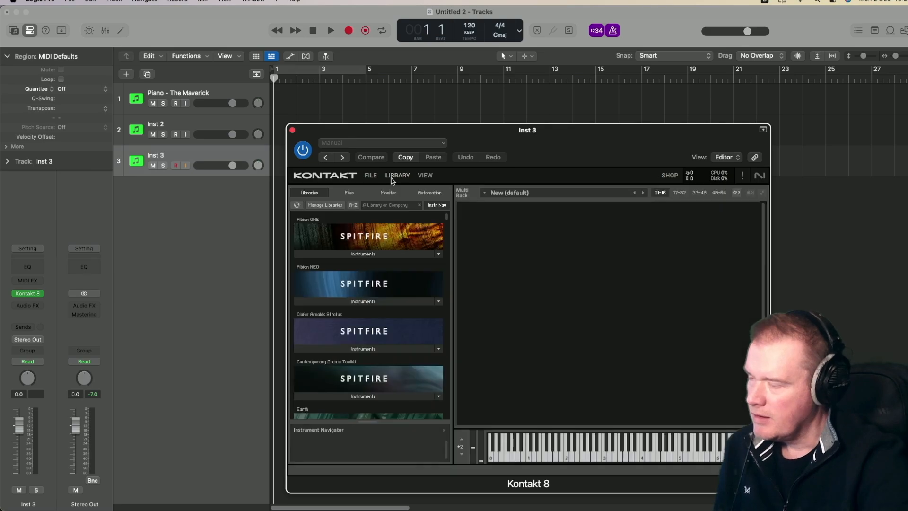
pyautogui.scroll(-20, 351, 347)
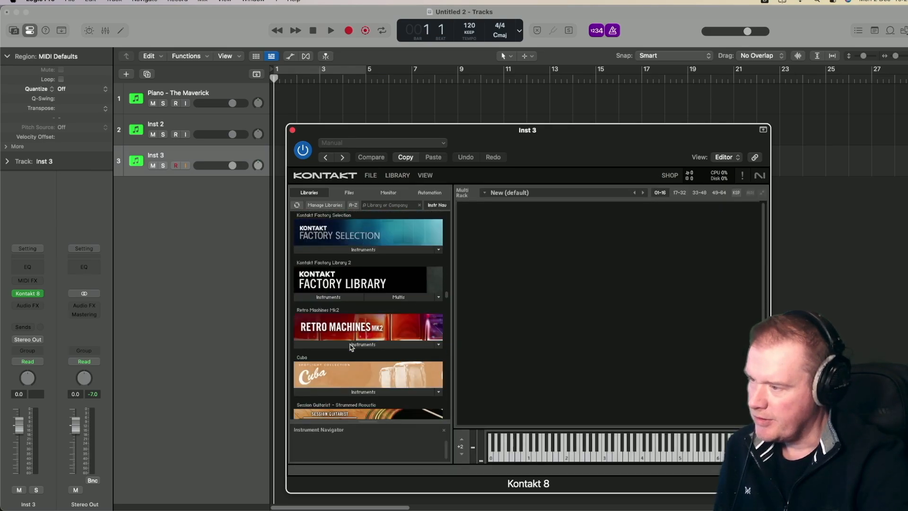
pyautogui.scroll(5, 350, 346)
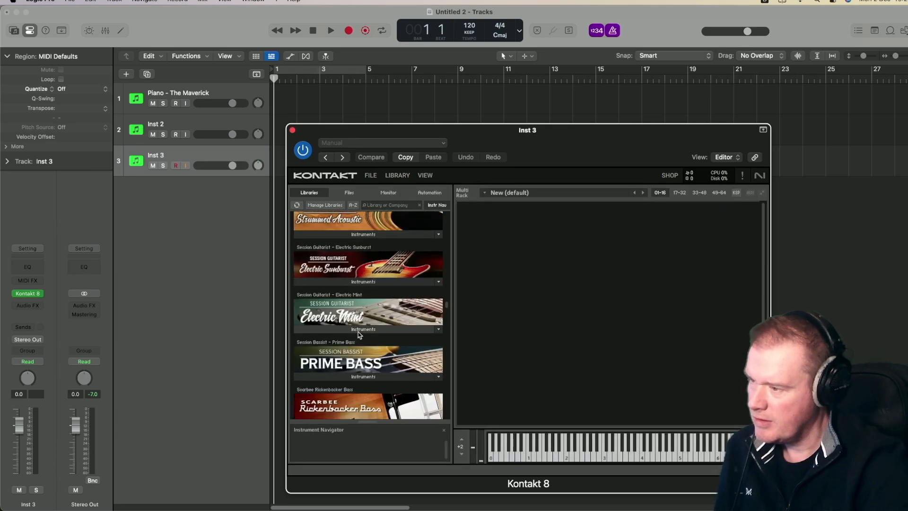
pyautogui.click(358, 331)
pyautogui.moveTo(333, 352); pyautogui.dragTo(530, 347)
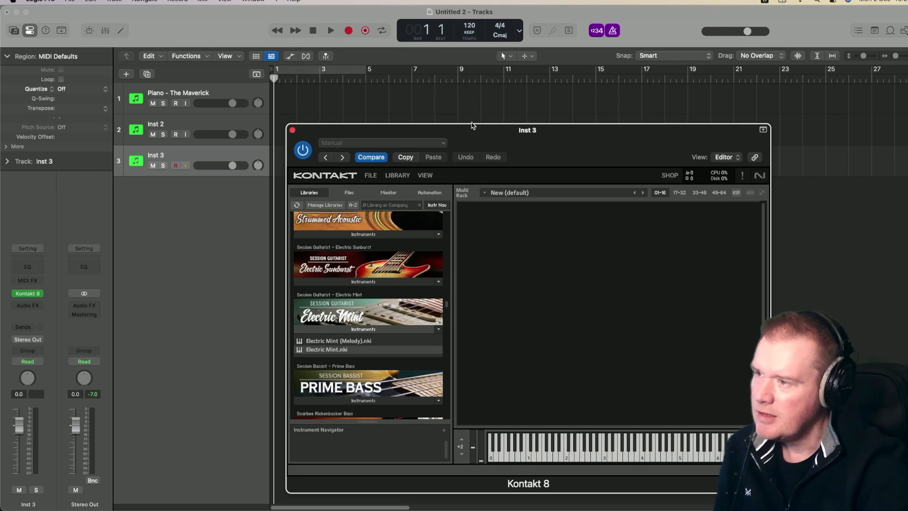
pyautogui.moveTo(471, 131); pyautogui.dragTo(349, 66)
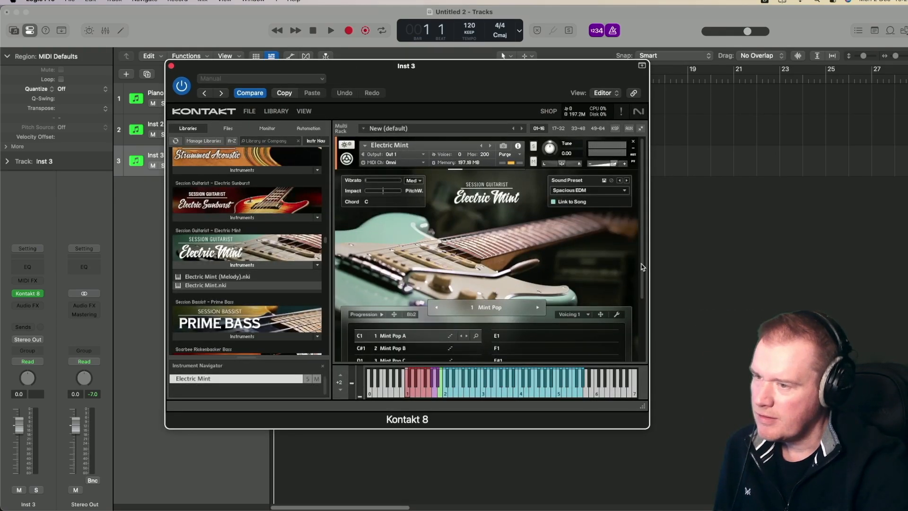
# Step: Open Electric Mint's song list and preview the Disco 72 song
pyautogui.moveTo(643, 267); pyautogui.dragTo(643, 342)
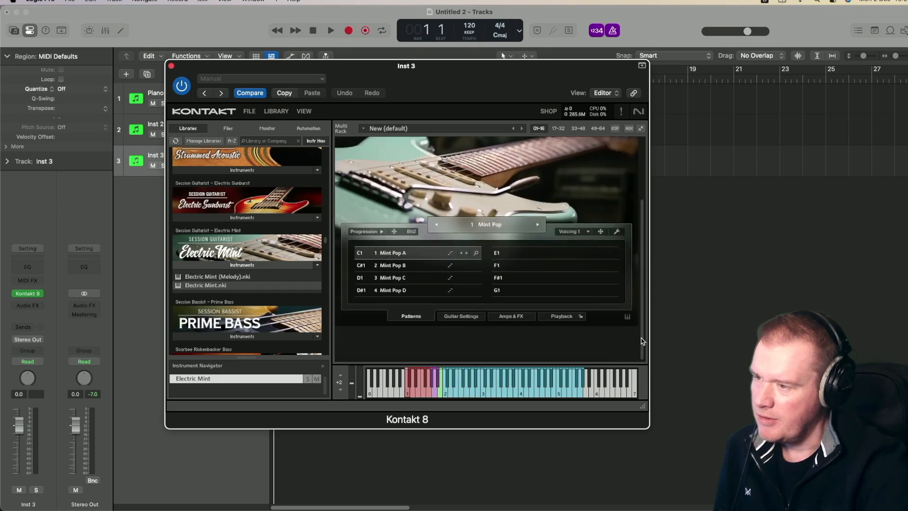
pyautogui.click(483, 224)
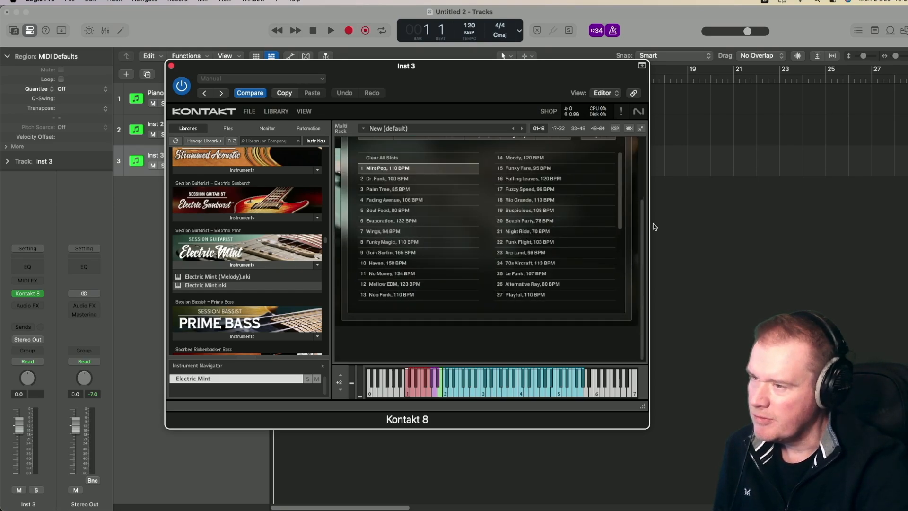
pyautogui.moveTo(618, 208)
pyautogui.mouseDown()
pyautogui.moveTo(619, 218)
pyautogui.moveTo(616, 195)
pyautogui.mouseUp()
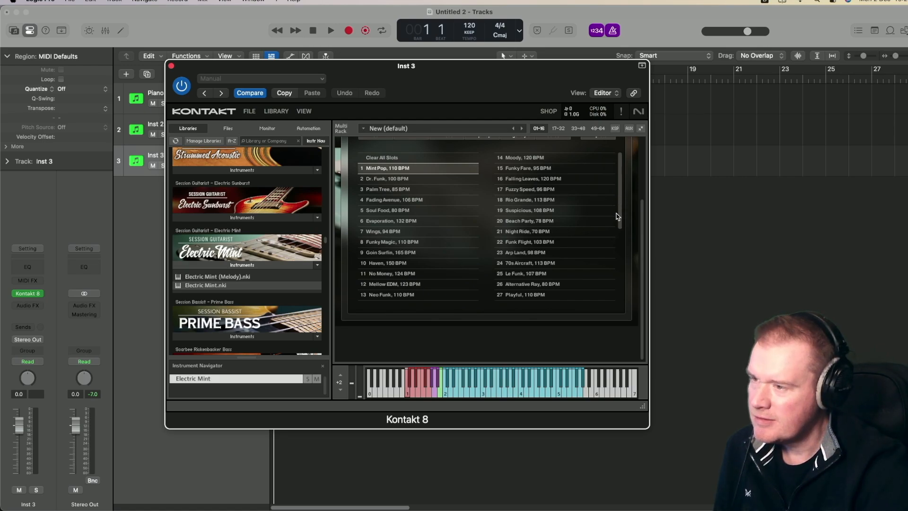
pyautogui.scroll(-3, 619, 222)
pyautogui.moveTo(621, 222); pyautogui.dragTo(624, 261)
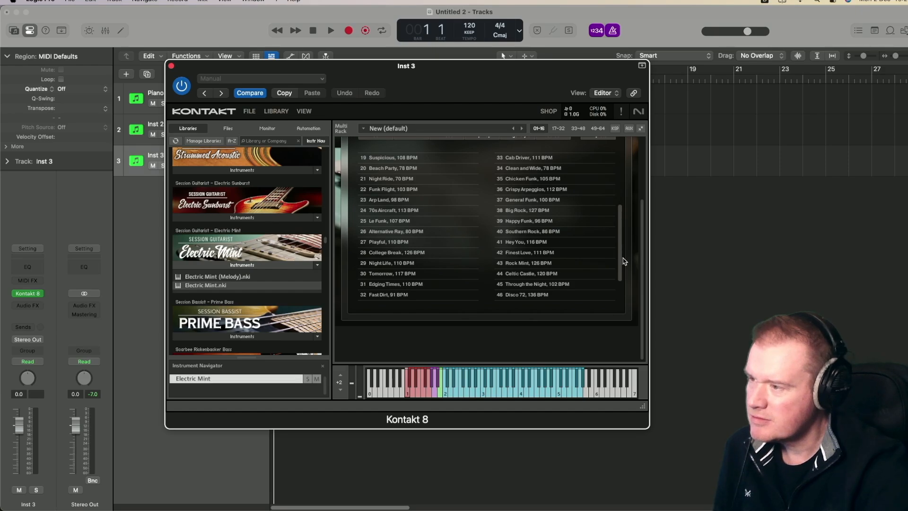
pyautogui.moveTo(624, 261); pyautogui.dragTo(628, 301)
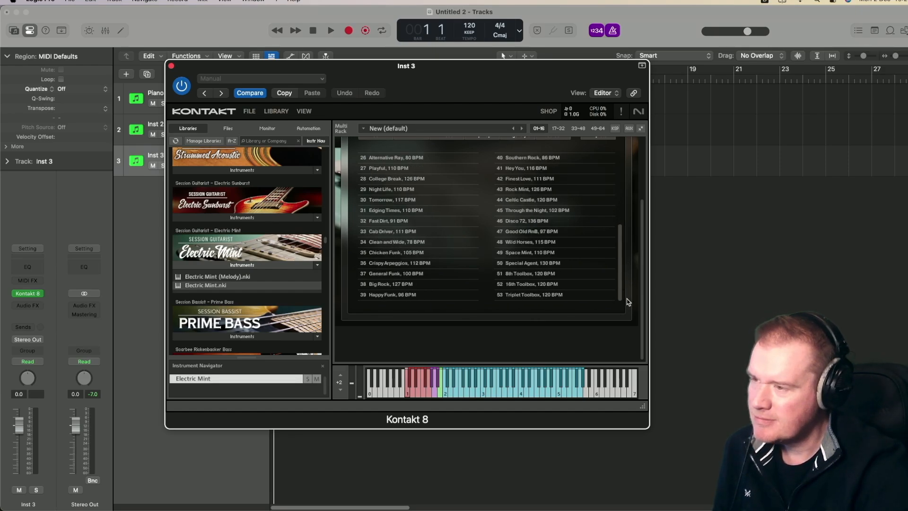
pyautogui.click(528, 222)
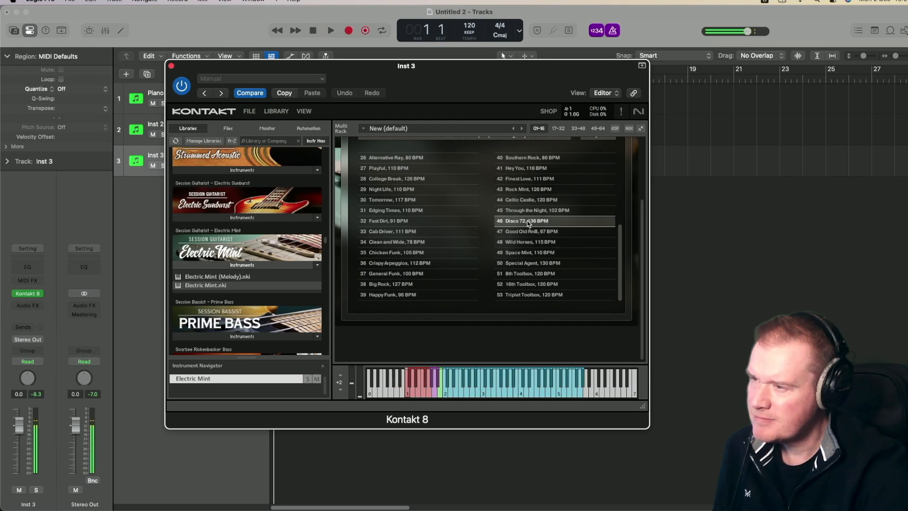
# Step: Preview the songs Happy Funk, Big Rock, General Funk, Clean and Wide, Edging Times, Tomorrow and Night Life
pyautogui.click(382, 295)
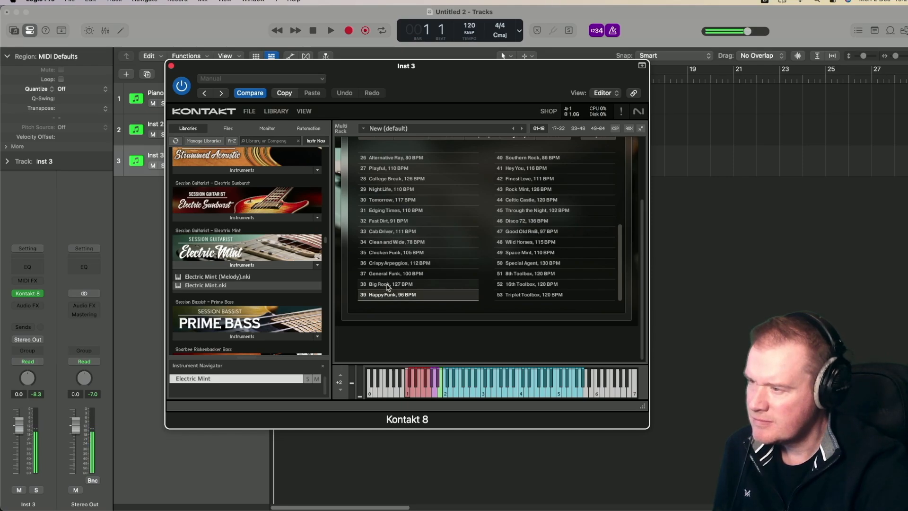
pyautogui.click(388, 286)
pyautogui.click(391, 273)
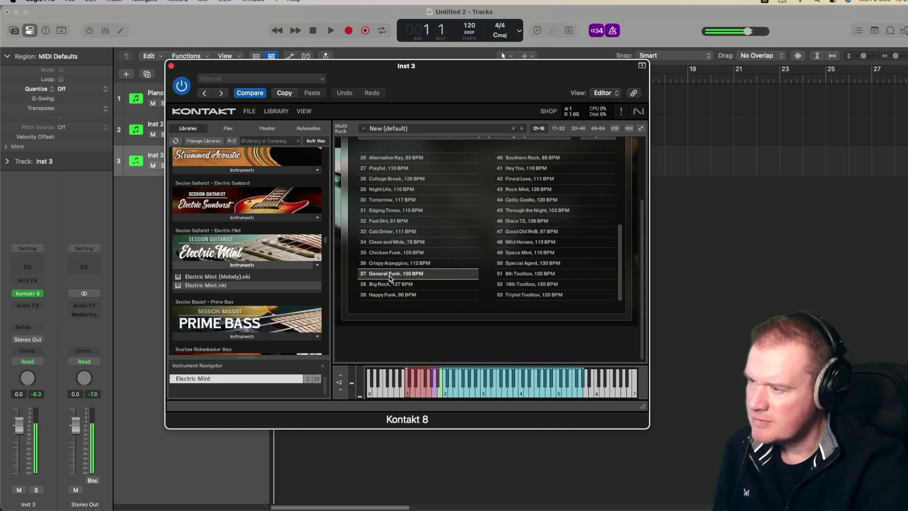
pyautogui.click(396, 242)
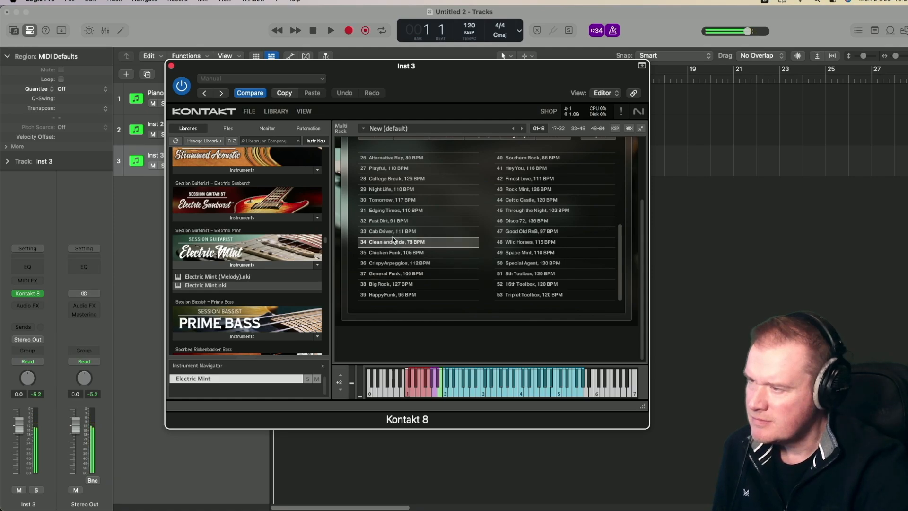
pyautogui.click(391, 211)
pyautogui.click(392, 200)
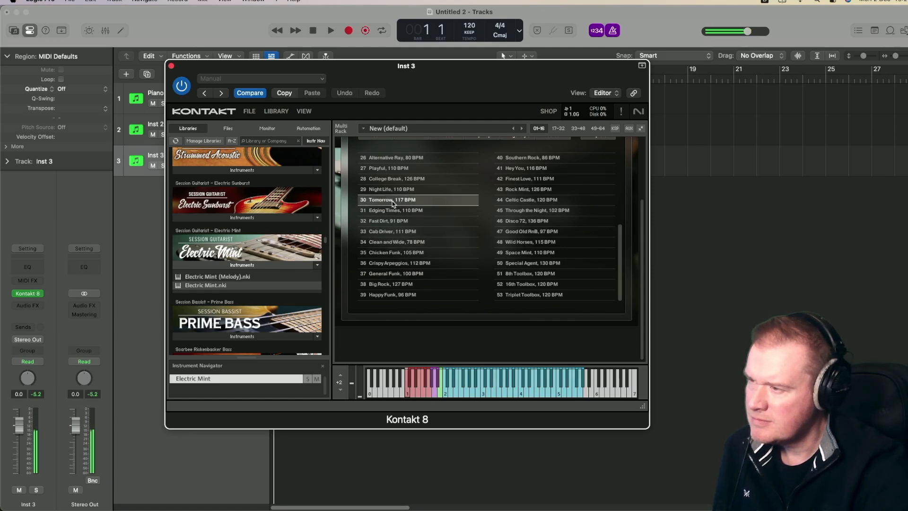
pyautogui.click(394, 190)
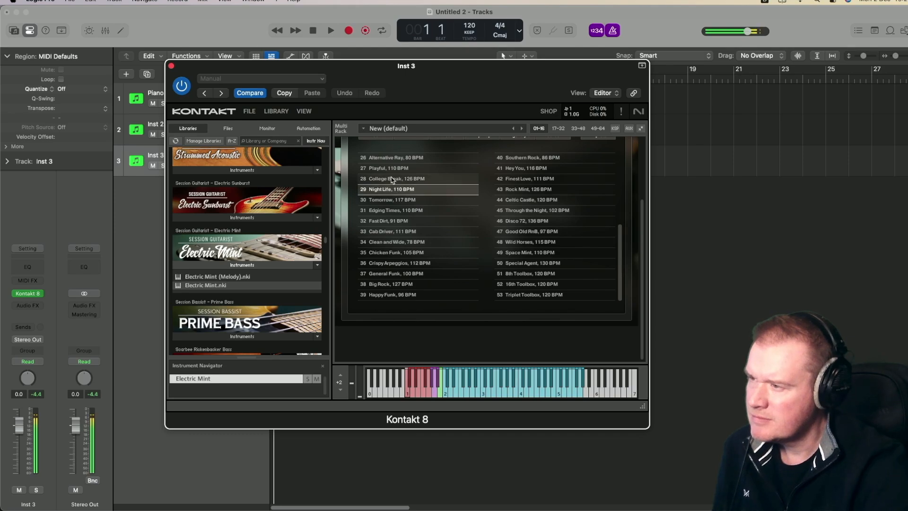
# Step: Preview the songs Finest Love, Rock Mint, Hey You, Southern Rock and Alternative Ray
pyautogui.click(528, 181)
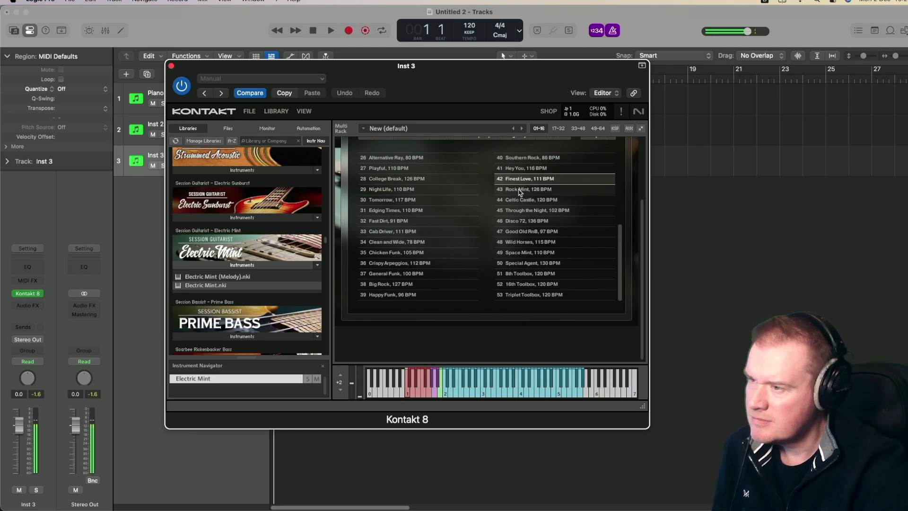
pyautogui.click(520, 191)
pyautogui.click(516, 166)
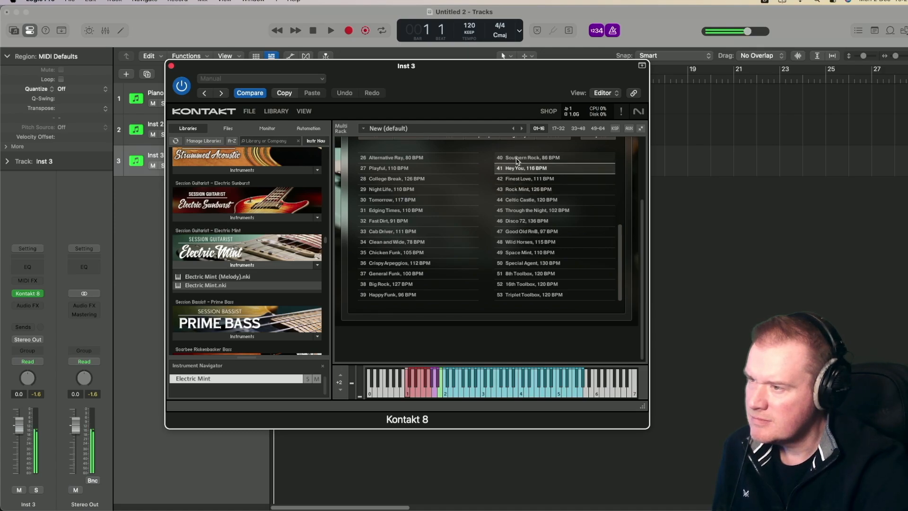
pyautogui.click(515, 158)
pyautogui.click(415, 158)
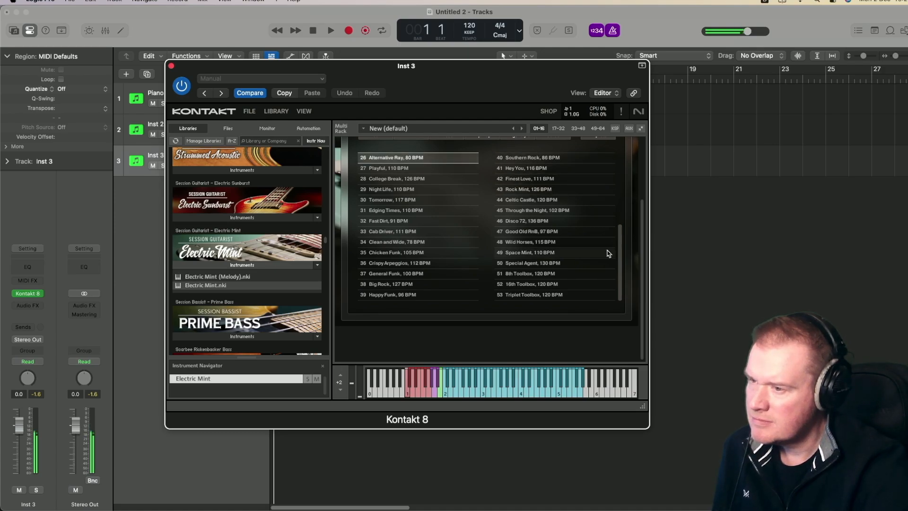
# Step: Preview the songs Le Funk, Happy Funk, 70s Aircraft, Funk Flight, Funky Fare and Edging Times
pyautogui.moveTo(620, 251); pyautogui.dragTo(620, 212)
pyautogui.click(381, 285)
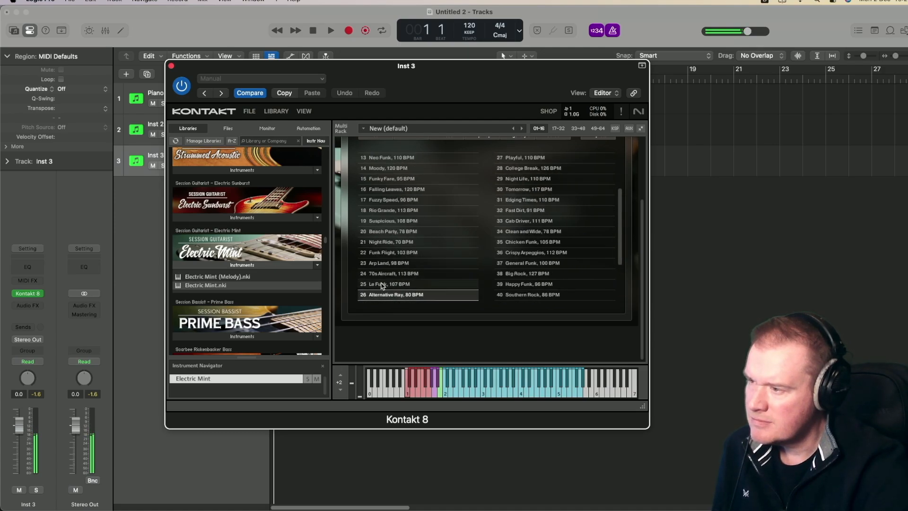
pyautogui.click(539, 285)
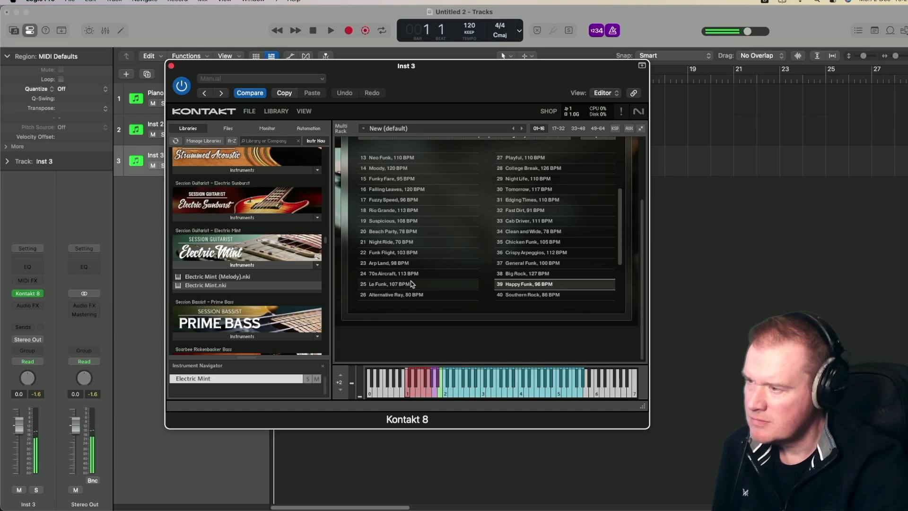
pyautogui.click(403, 274)
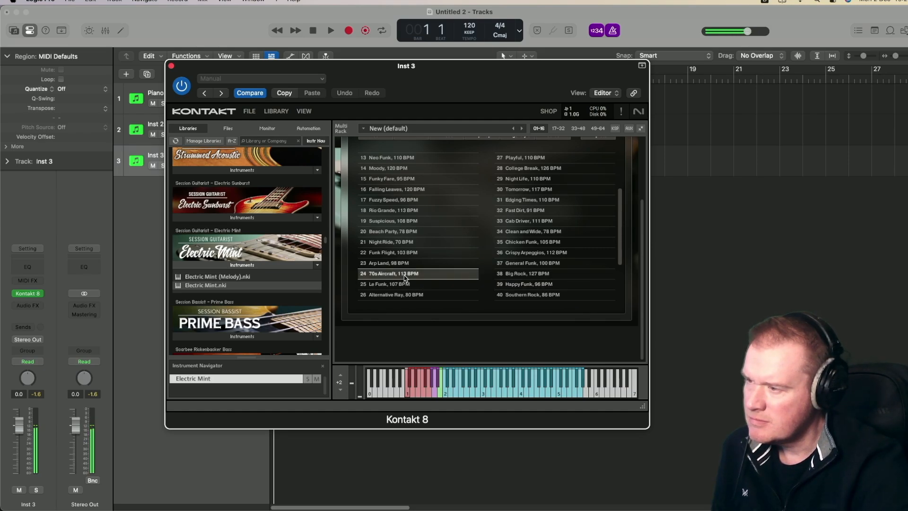
pyautogui.click(402, 253)
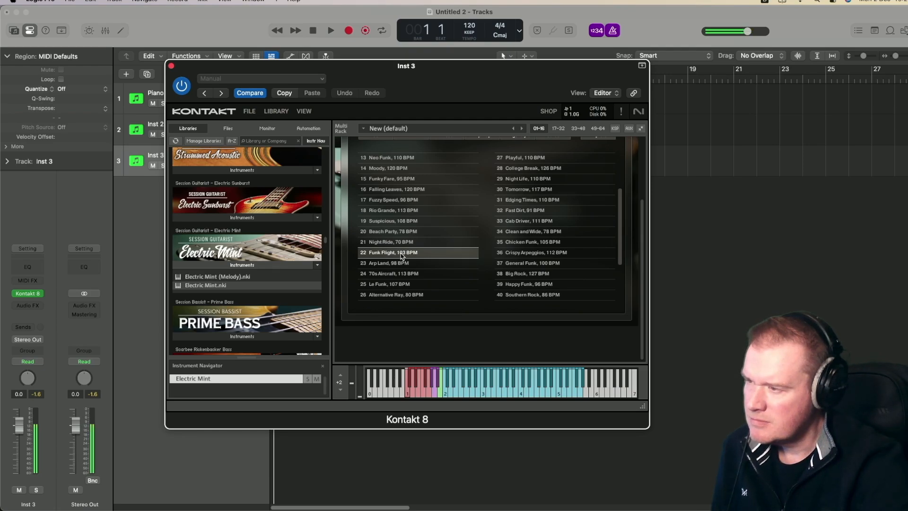
pyautogui.click(396, 181)
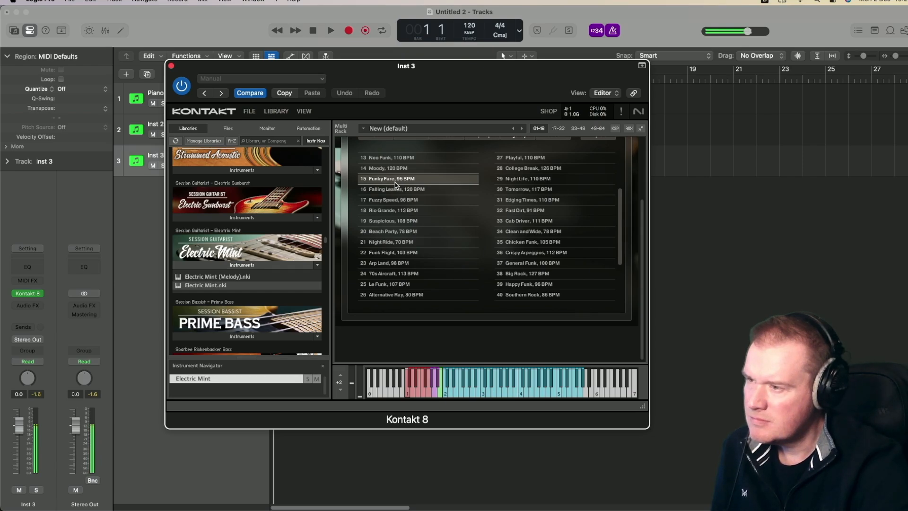
pyautogui.click(535, 200)
# Step: Preview Night Ride and compare it with another listen to Funk Flight and Funky Fare
pyautogui.scroll(1, 533, 210)
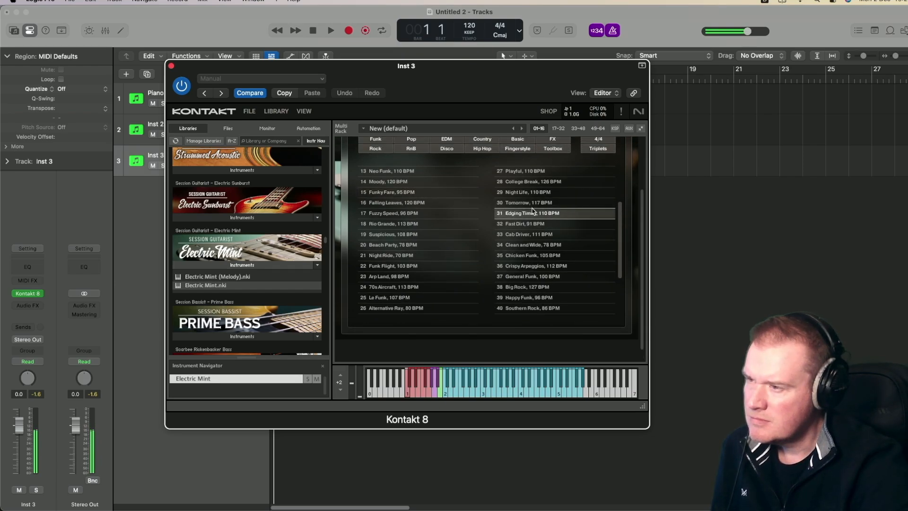
pyautogui.moveTo(621, 255); pyautogui.dragTo(618, 229)
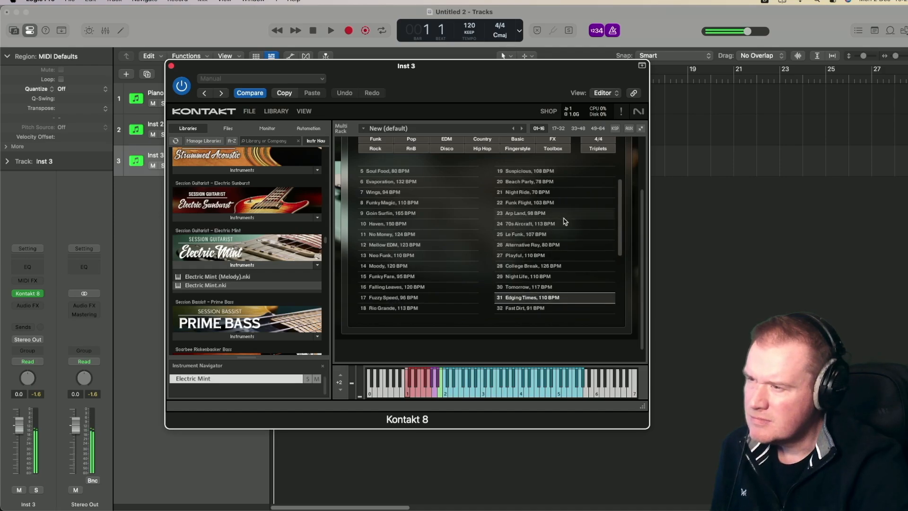
pyautogui.click(536, 192)
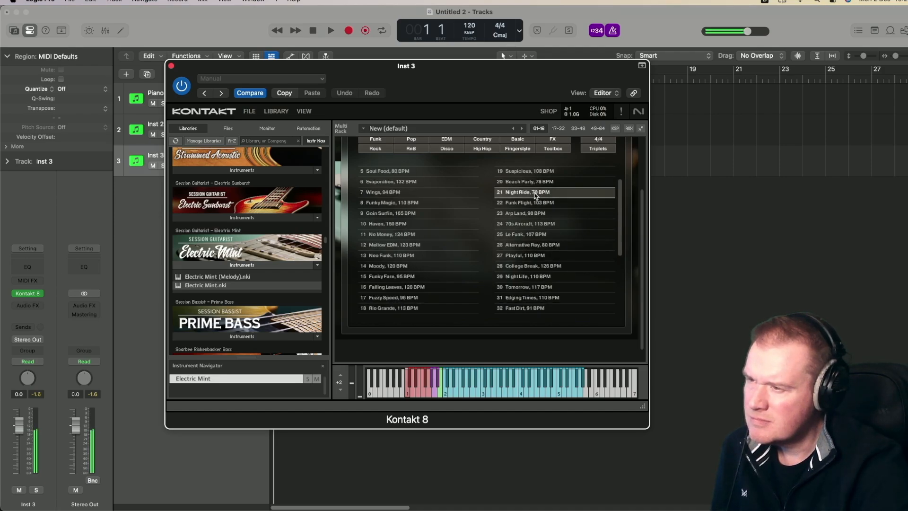
pyautogui.click(531, 204)
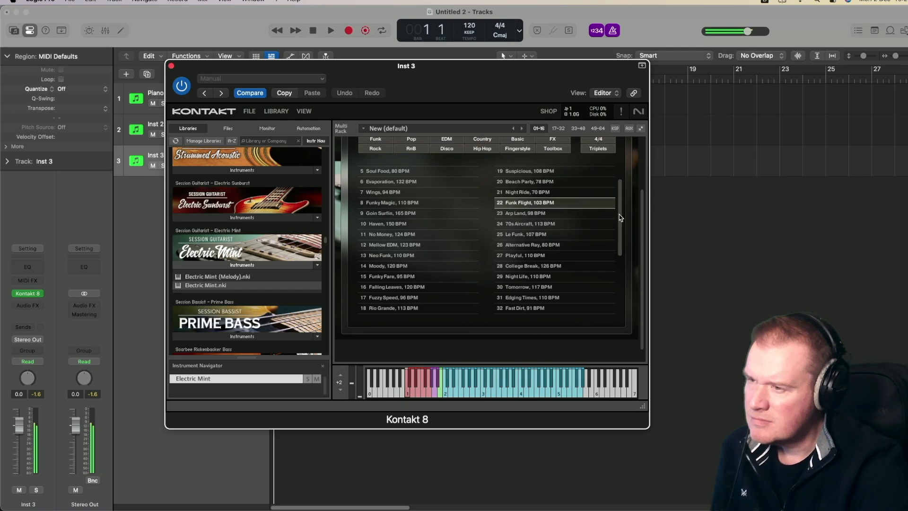
pyautogui.moveTo(622, 216); pyautogui.dragTo(618, 196)
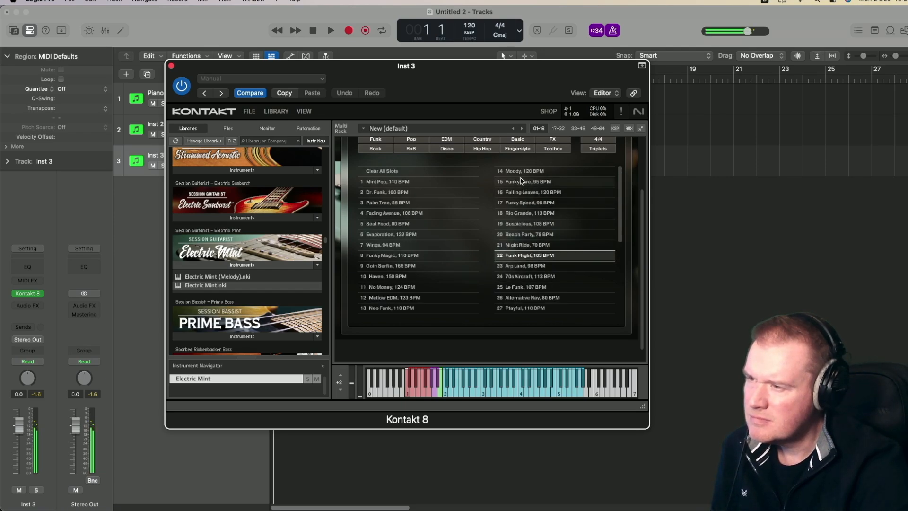
pyautogui.click(523, 183)
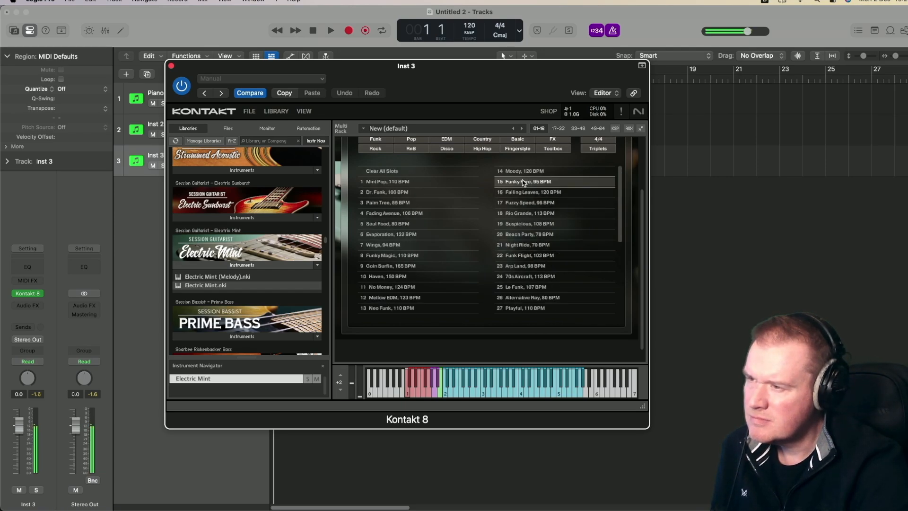
# Step: Preview Mint Pop, Dr. Funk, Soul Food and Wings, and load the Funky Magic song into Electric Mint
pyautogui.click(382, 182)
pyautogui.click(382, 193)
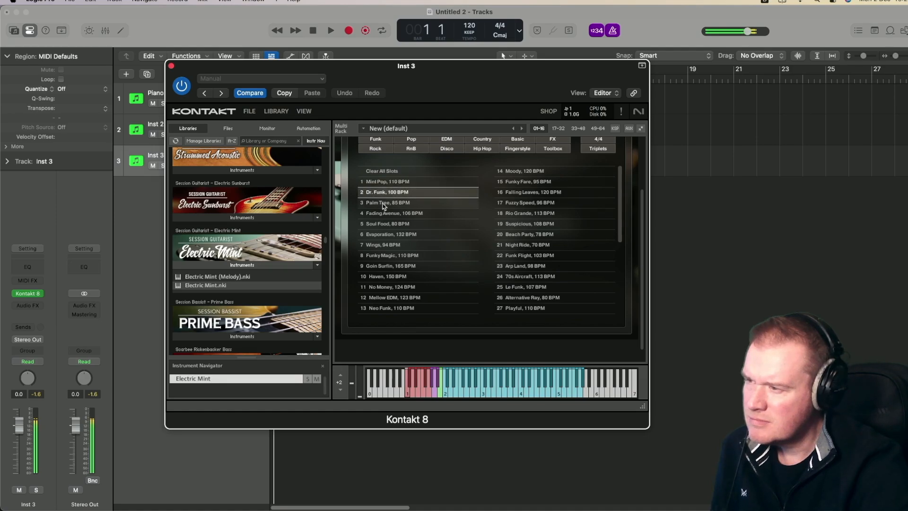
pyautogui.click(381, 225)
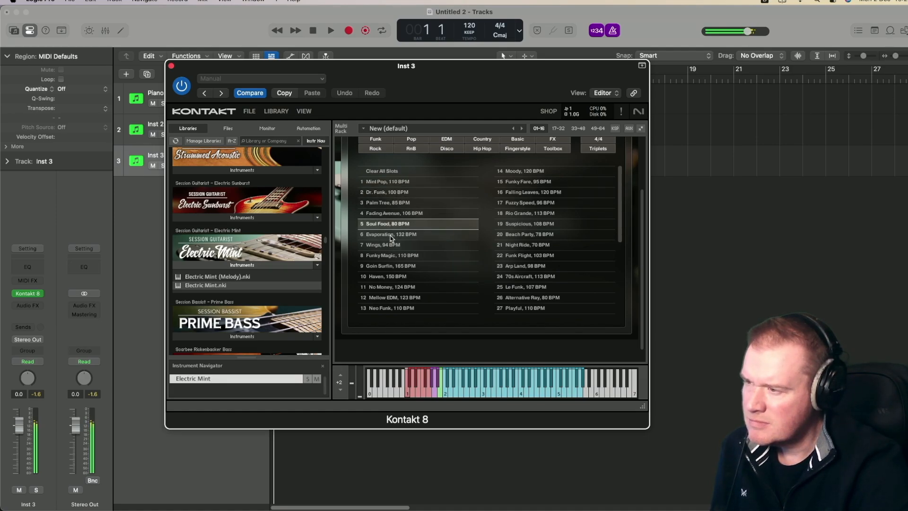
pyautogui.click(391, 244)
pyautogui.click(397, 257)
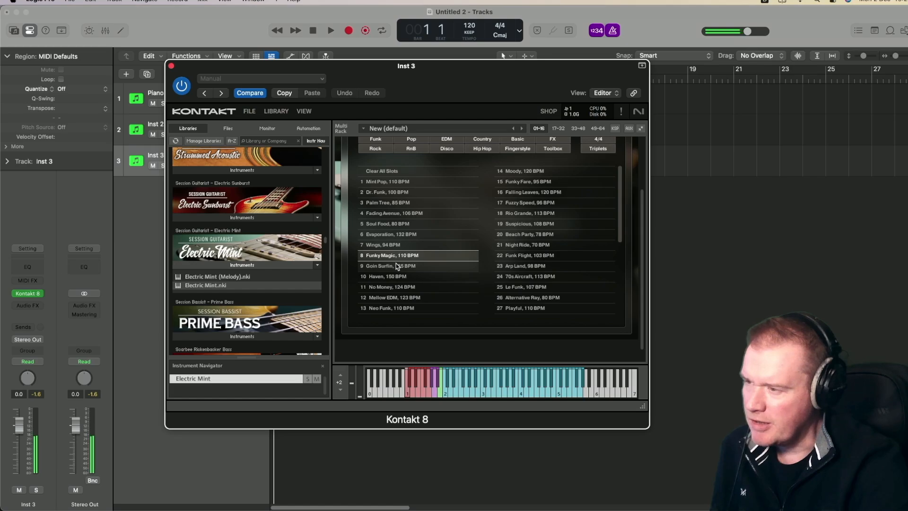
pyautogui.click(393, 256)
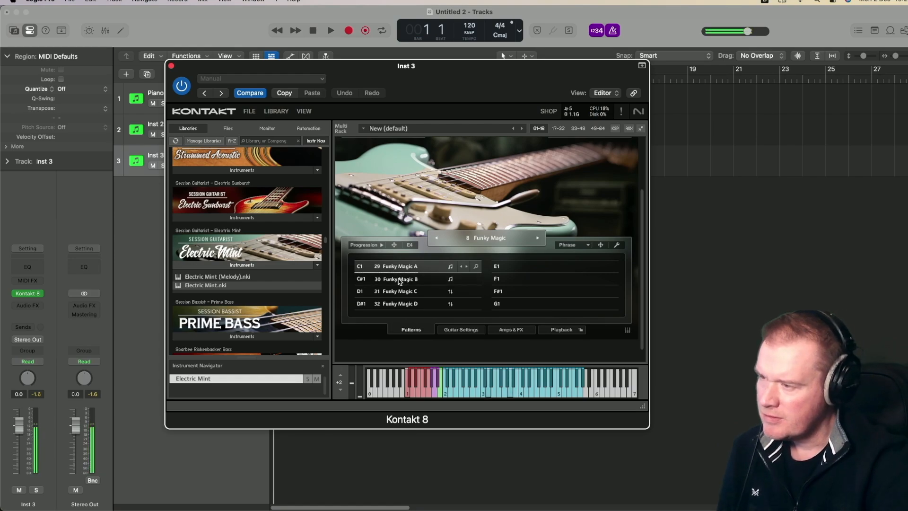
# Step: Audition the Funky Magic B, C and D patterns against pattern A, ending with Funky Magic A selected
pyautogui.click(399, 280)
pyautogui.click(405, 292)
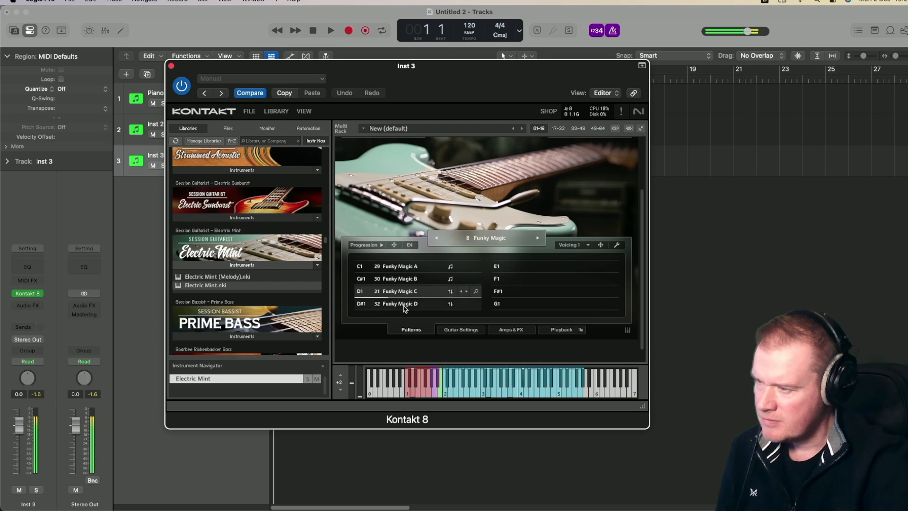
pyautogui.click(404, 305)
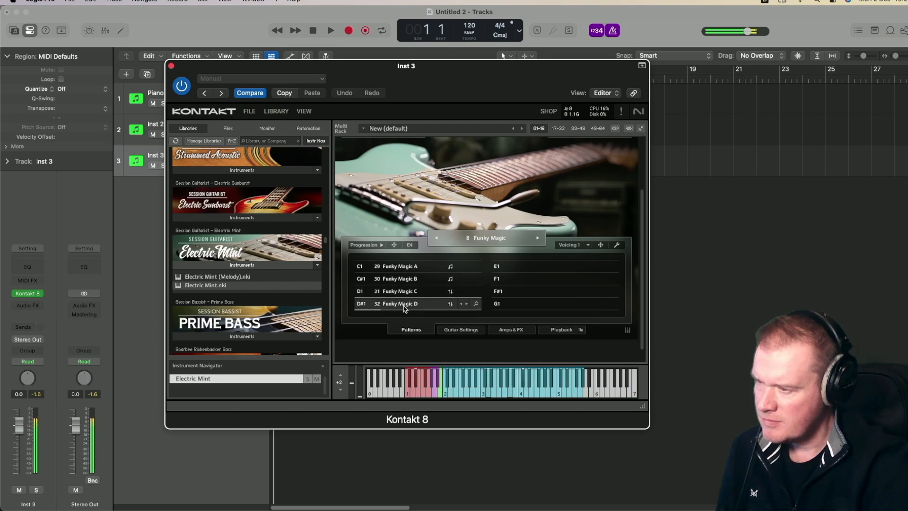
pyautogui.click(406, 268)
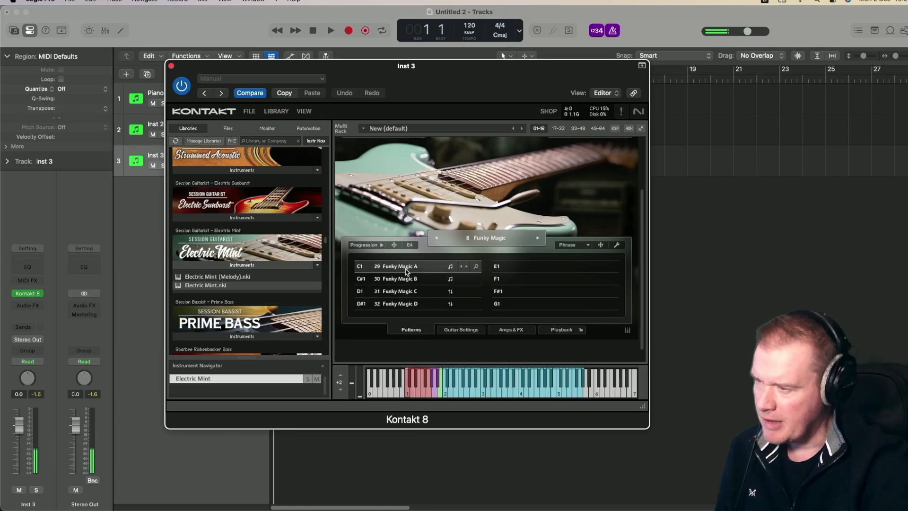
pyautogui.click(404, 280)
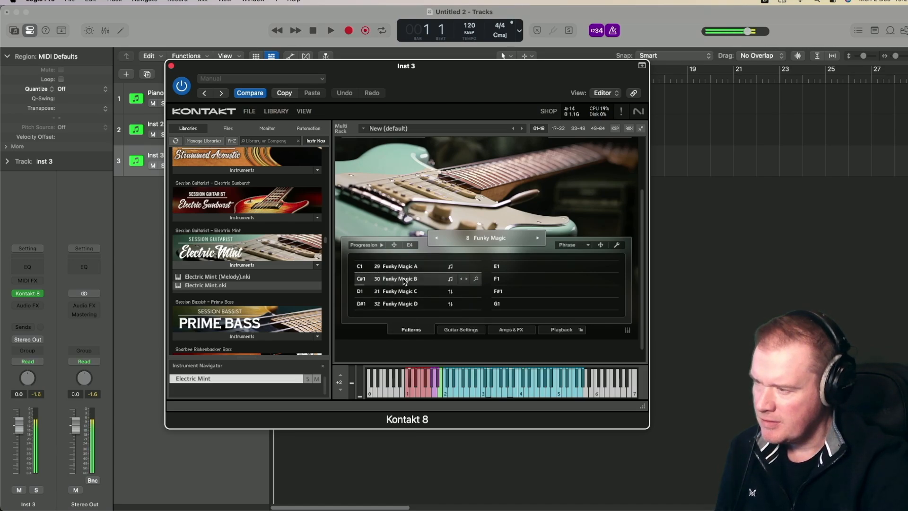
pyautogui.click(407, 267)
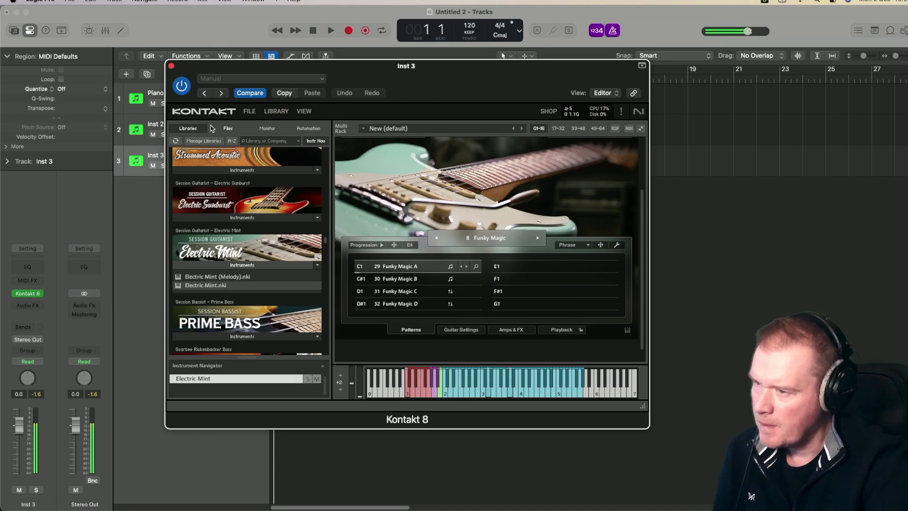
# Step: Review Electric Mint's guitar settings and its effects chain, checking the Supercharger, Solid EQ, Replika, IR Reverb and Twang parameters
pyautogui.click(461, 330)
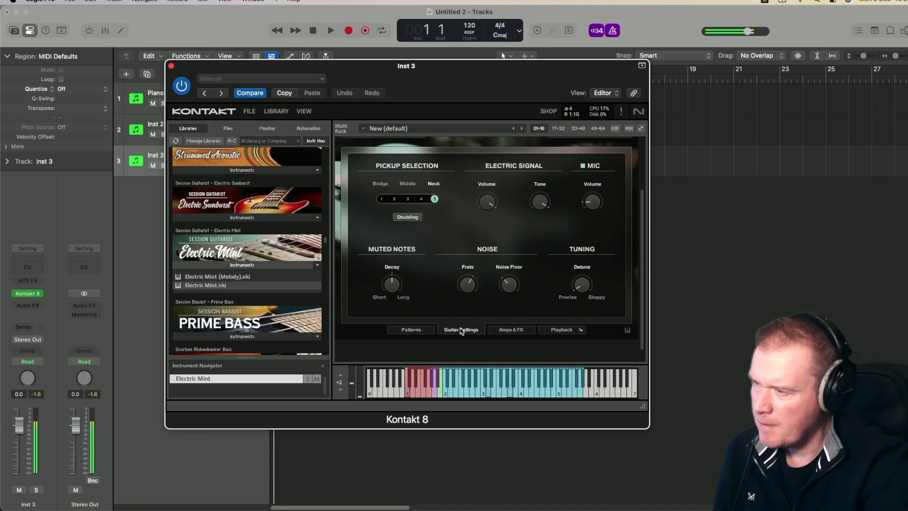
pyautogui.click(512, 329)
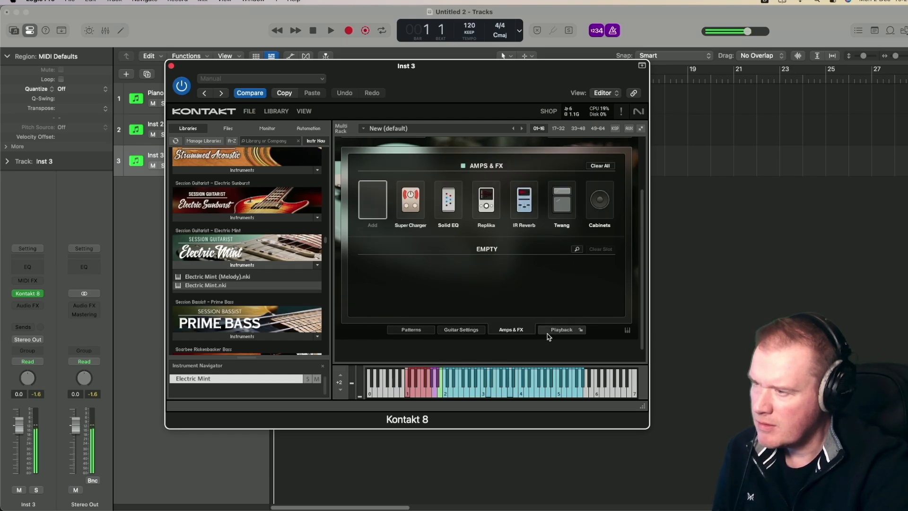
pyautogui.click(412, 211)
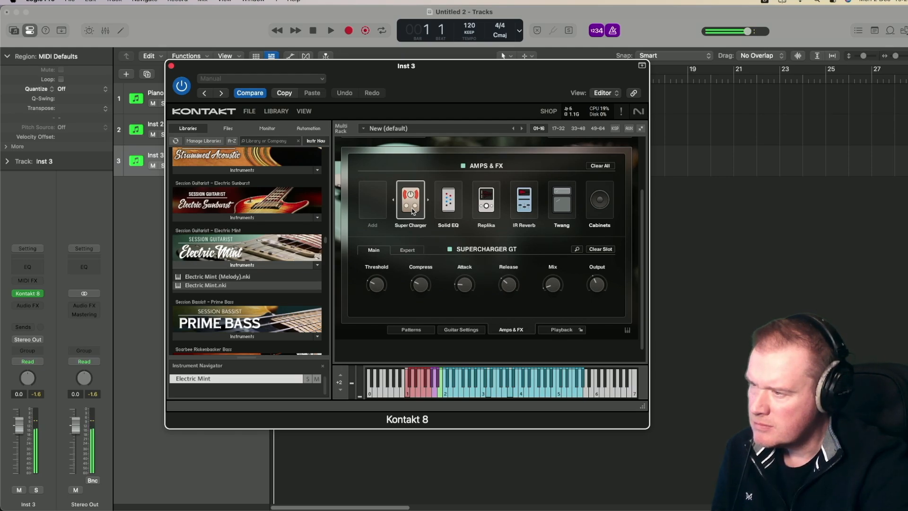
pyautogui.click(443, 211)
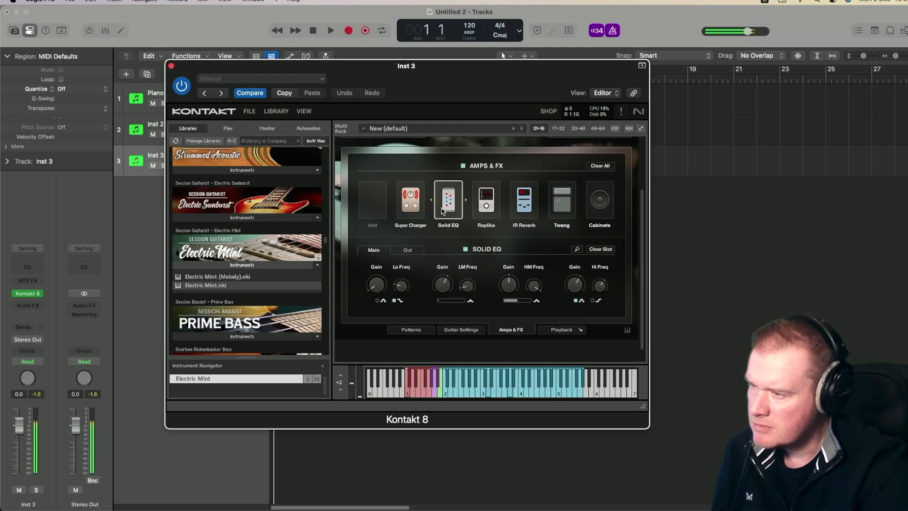
pyautogui.click(486, 208)
pyautogui.click(523, 208)
pyautogui.click(558, 208)
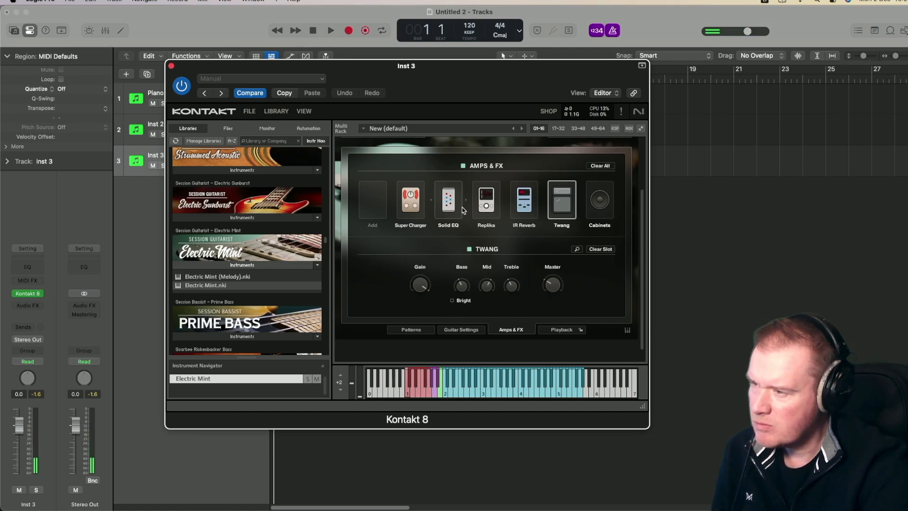
pyautogui.click(440, 211)
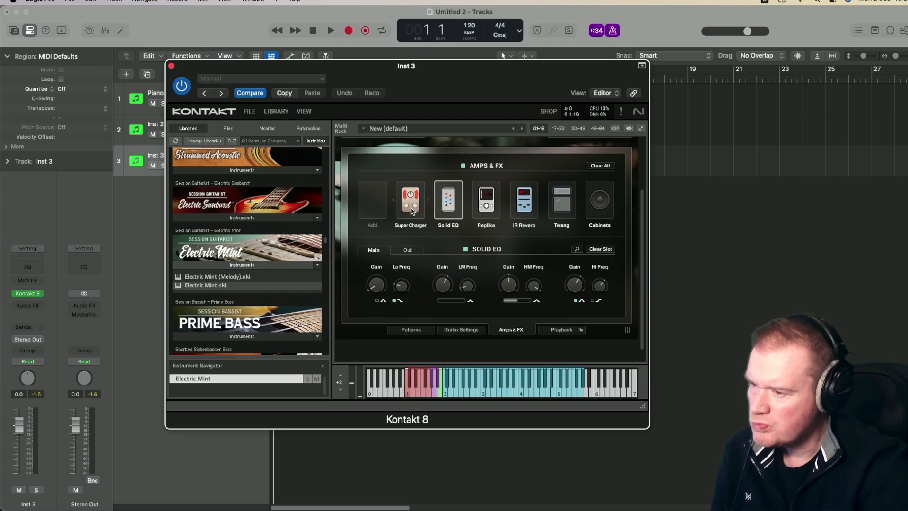
# Step: Lower the guitar's Frets noise slightly and compare pickup positions 3, 2 and 1 with the Neck pickup
pyautogui.click(461, 330)
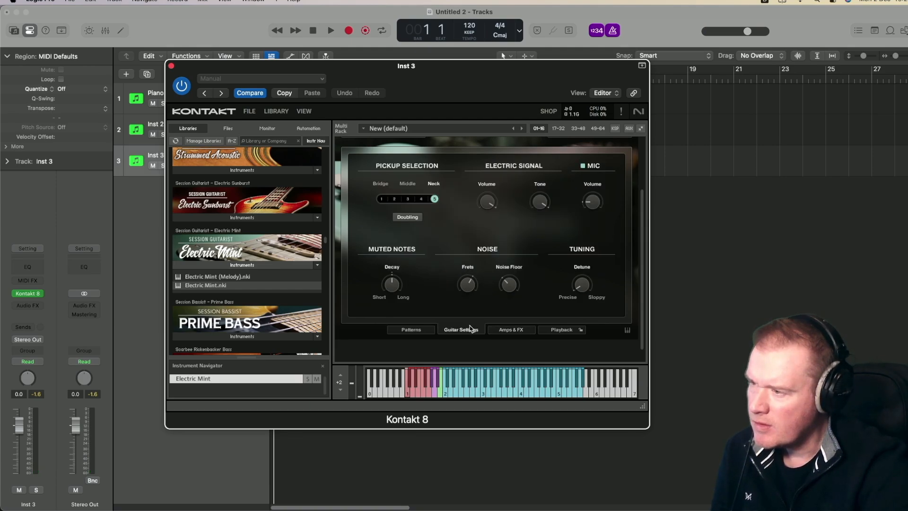
pyautogui.moveTo(468, 285)
pyautogui.mouseDown()
pyautogui.moveTo(470, 294)
pyautogui.moveTo(474, 279)
pyautogui.mouseUp()
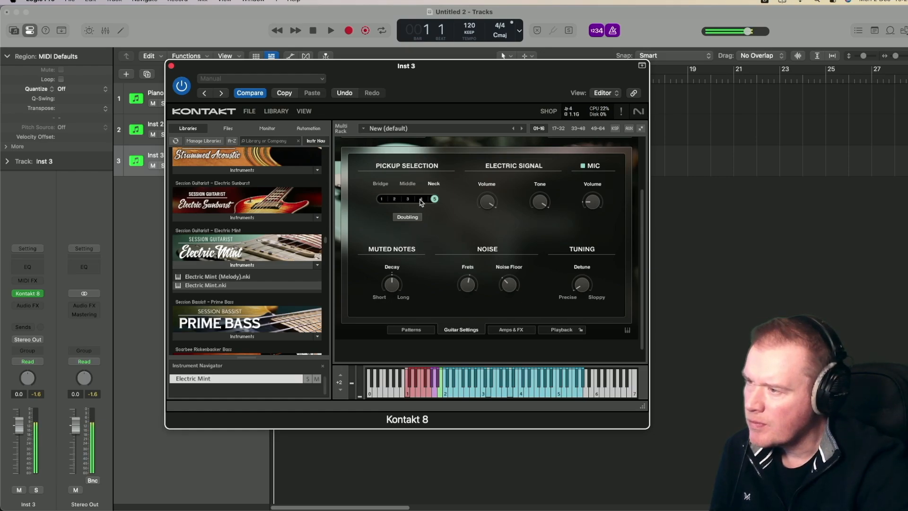
pyautogui.click(408, 199)
pyautogui.click(394, 199)
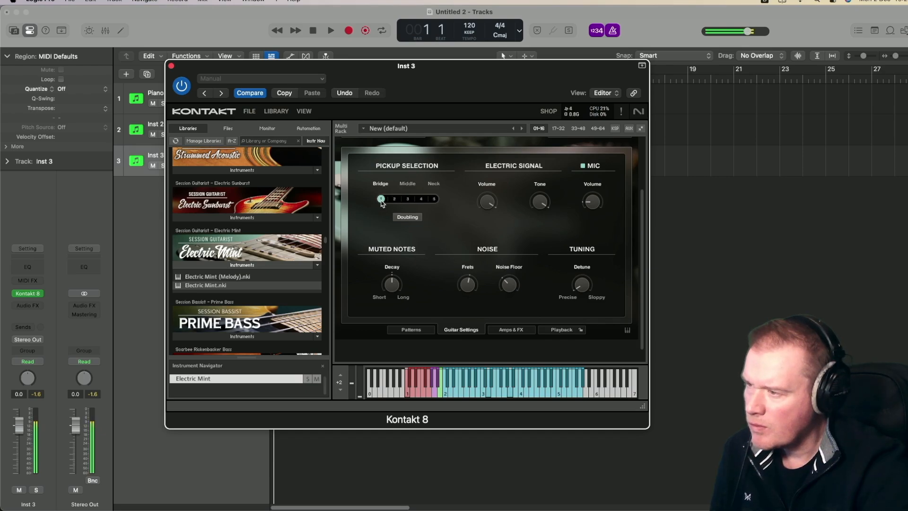
pyautogui.click(434, 199)
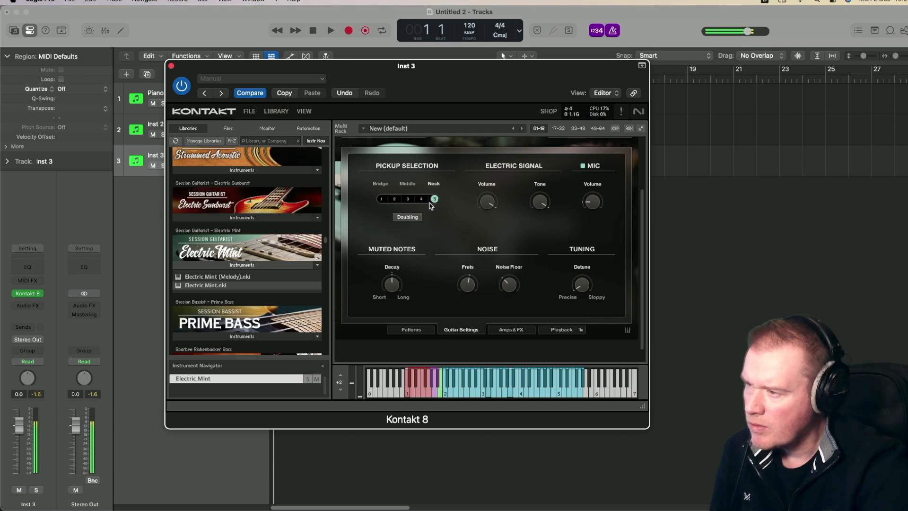
# Step: Enable Doubling, audition the other pickup positions, settle on position 2 and close the instrument window
pyautogui.click(407, 217)
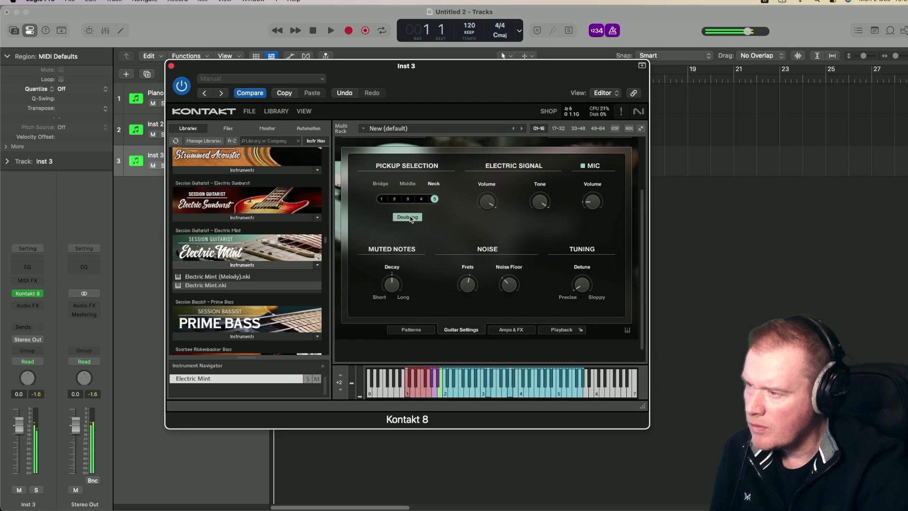
pyautogui.click(408, 199)
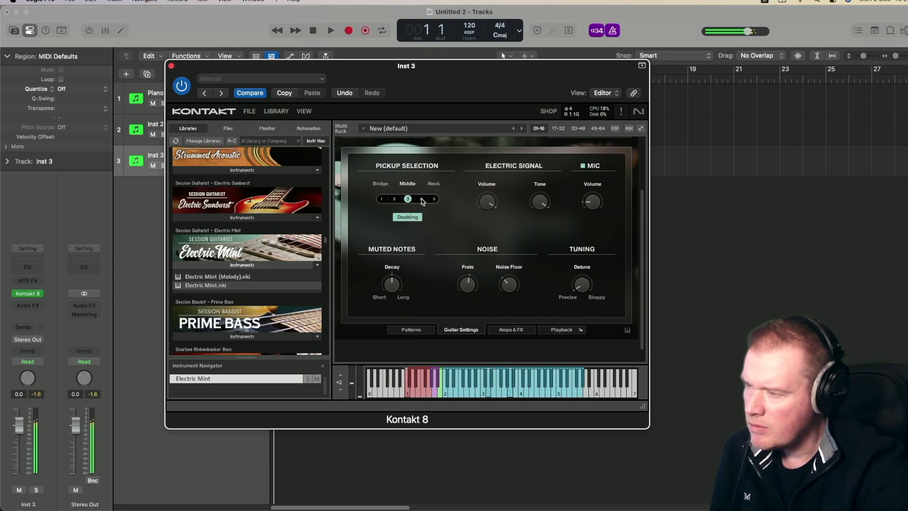
pyautogui.click(421, 199)
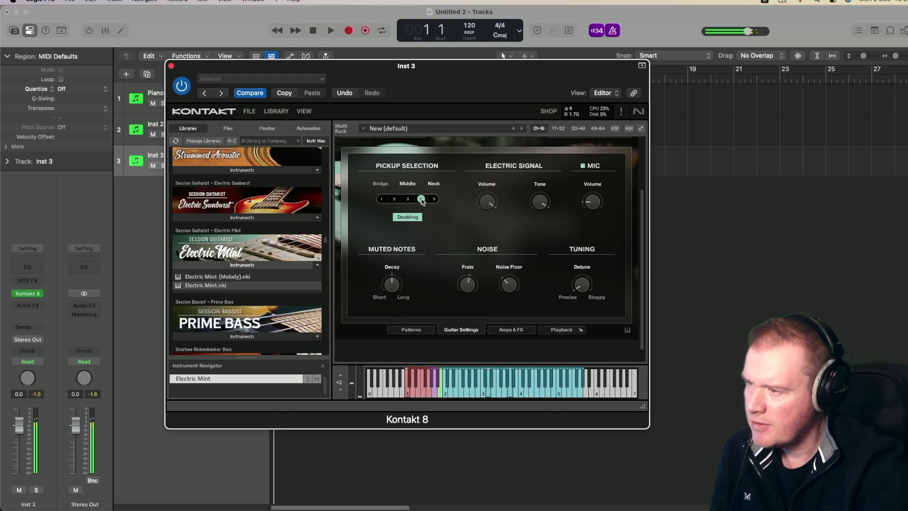
pyautogui.click(395, 199)
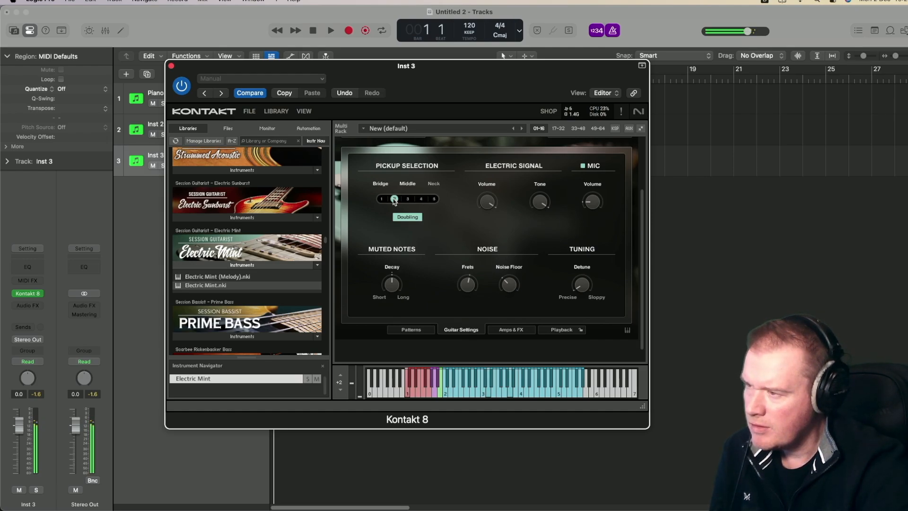
pyautogui.click(381, 199)
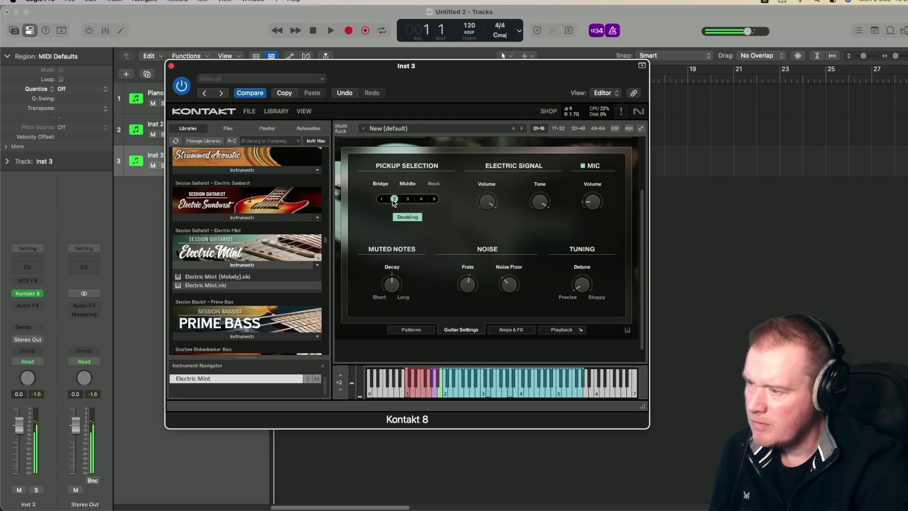
pyautogui.click(171, 65)
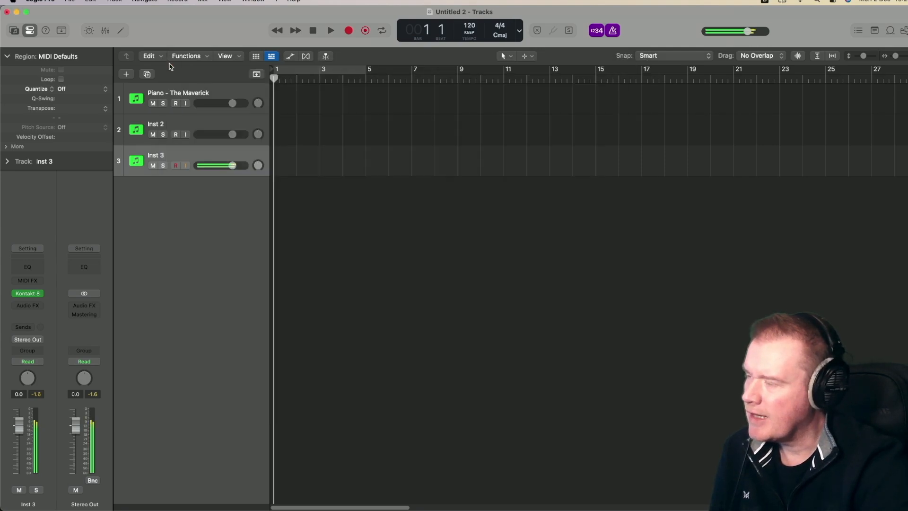
# Step: Set a cycle range from bar 2 to bar 10 and record a sustained guitar trigger note on Inst 3 from bar 2
pyautogui.click(308, 71)
pyautogui.moveTo(308, 71); pyautogui.dragTo(331, 71)
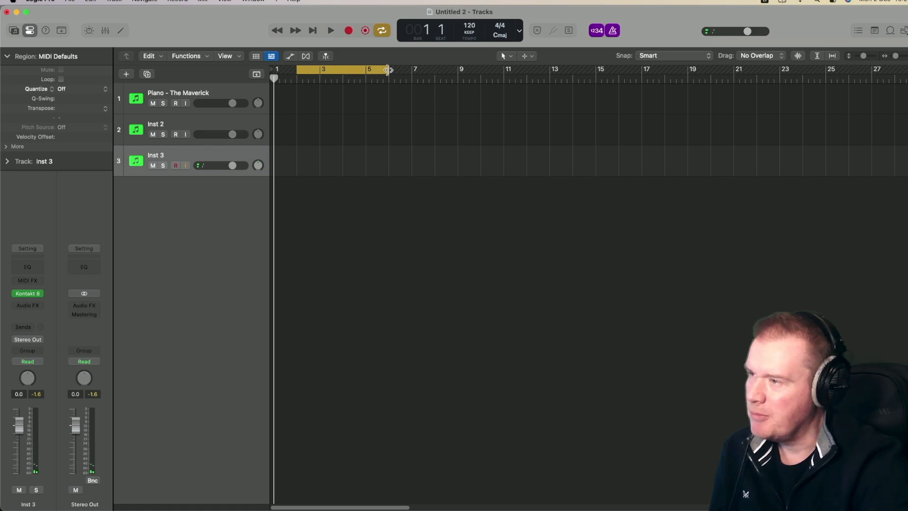
pyautogui.moveTo(387, 70); pyautogui.dragTo(480, 72)
pyautogui.press('r')
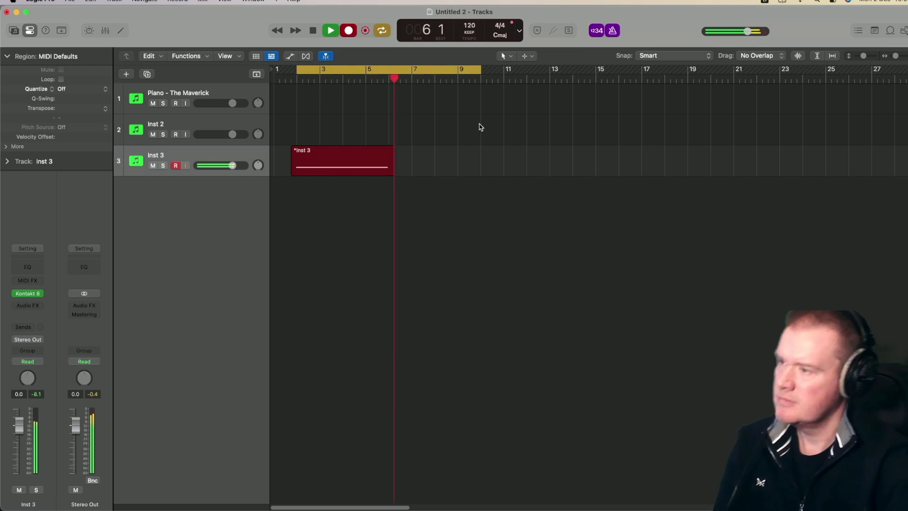
pyautogui.press('space')
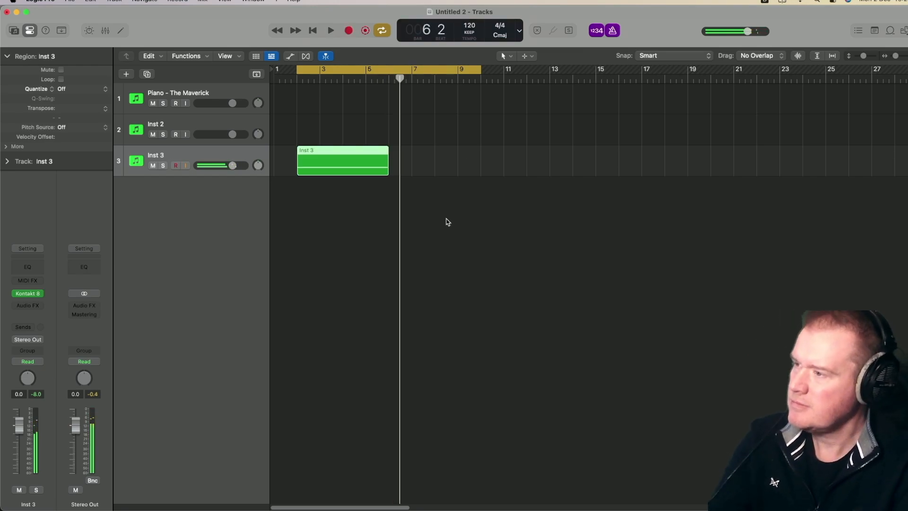
# Step: Quantize the recorded note in the Inst 3 region to 1/16 and copy the region to bar 6
pyautogui.doubleClick(333, 152)
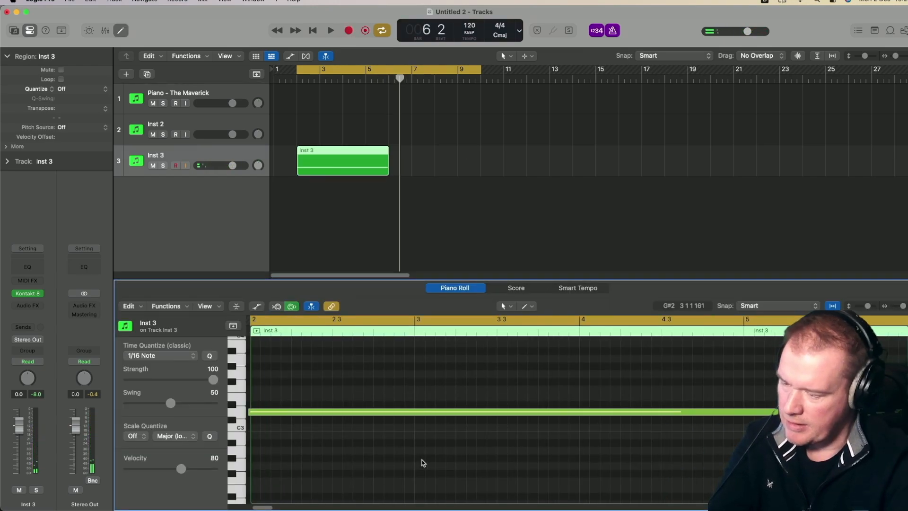
pyautogui.press('super+a')
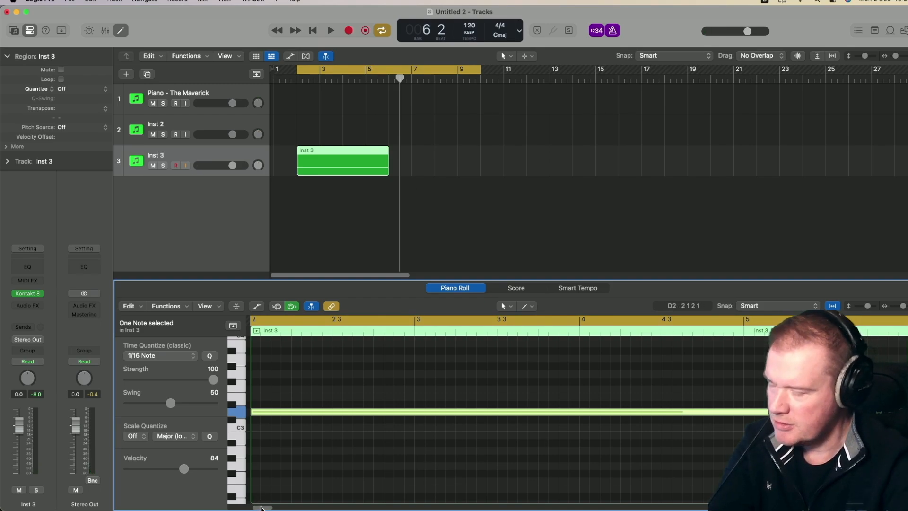
pyautogui.moveTo(261, 507); pyautogui.dragTo(266, 507)
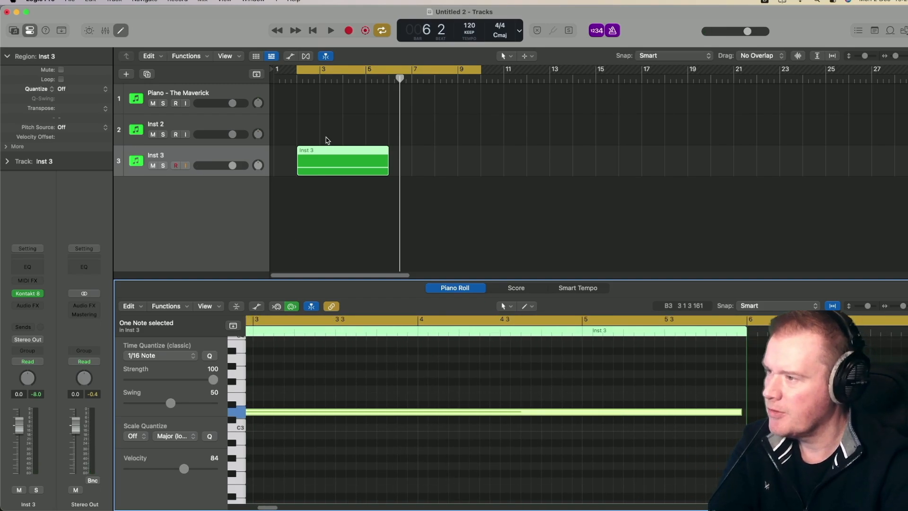
pyautogui.moveTo(329, 149); pyautogui.dragTo(424, 157)
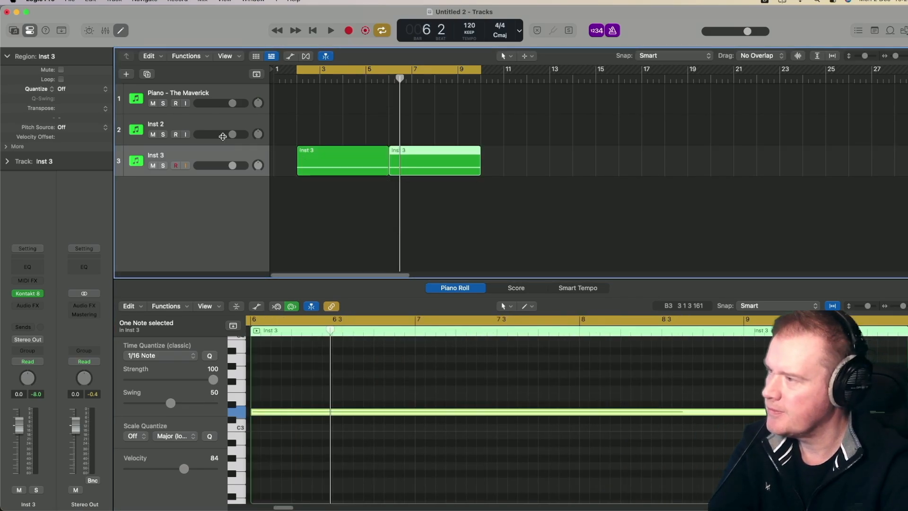
# Step: Add an empty software instrument track and a Session Player Drummer track in the Funk Rock style
pyautogui.click(124, 75)
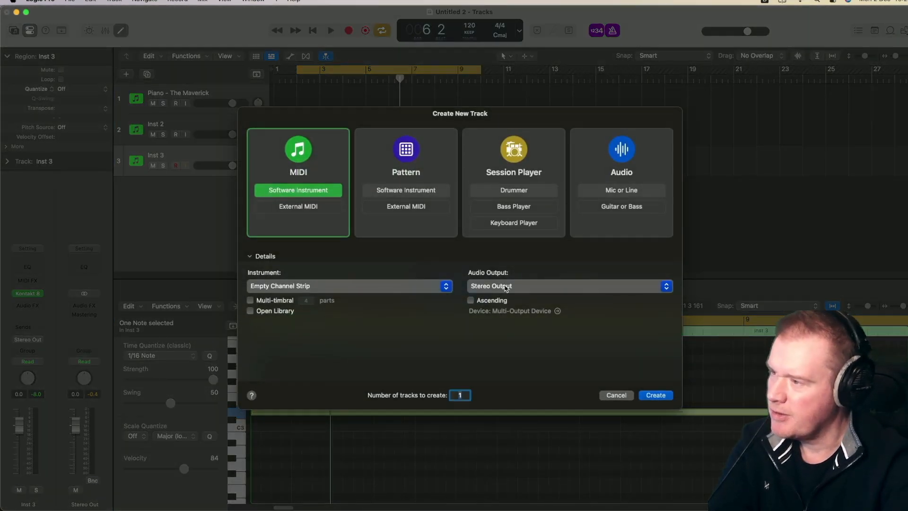
pyautogui.click(655, 395)
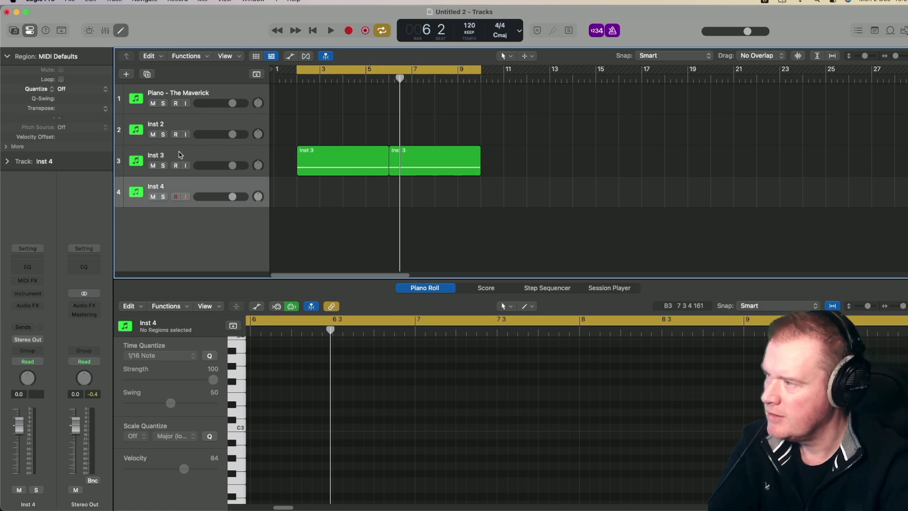
pyautogui.click(124, 75)
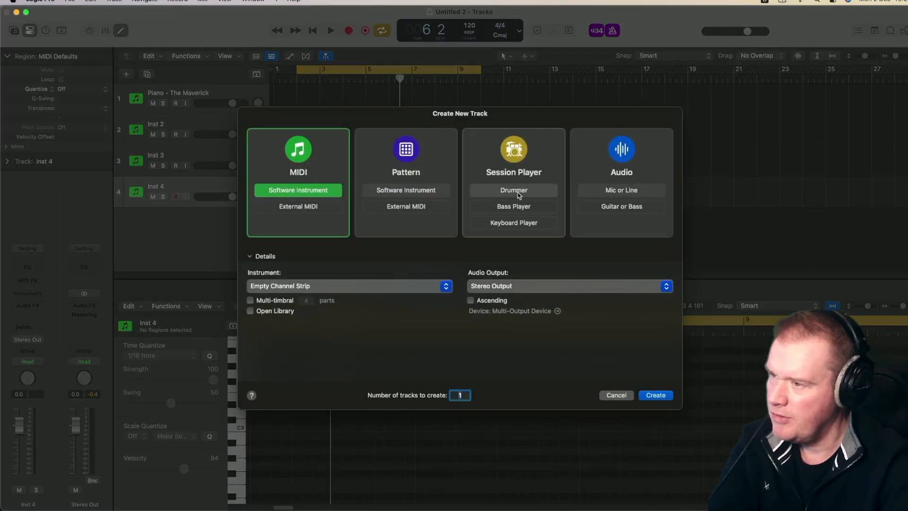
pyautogui.click(517, 192)
pyautogui.click(380, 285)
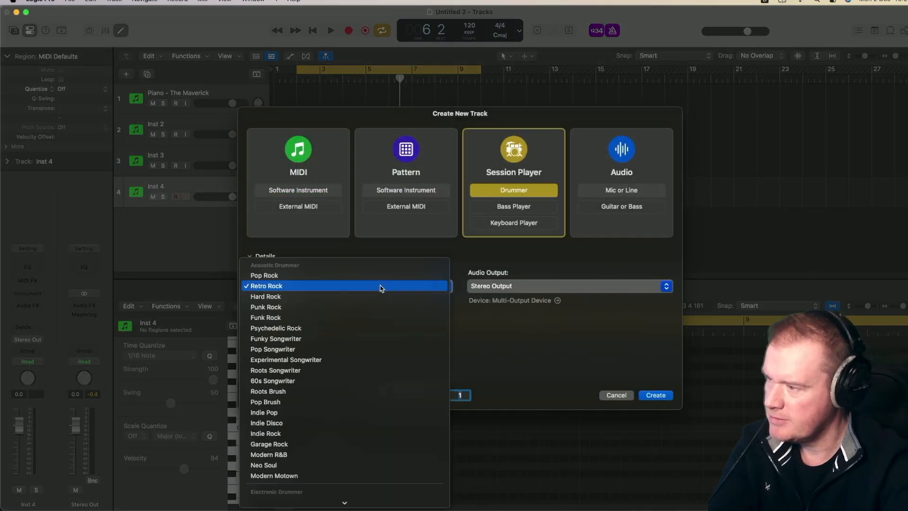
pyautogui.scroll(-2, 381, 305)
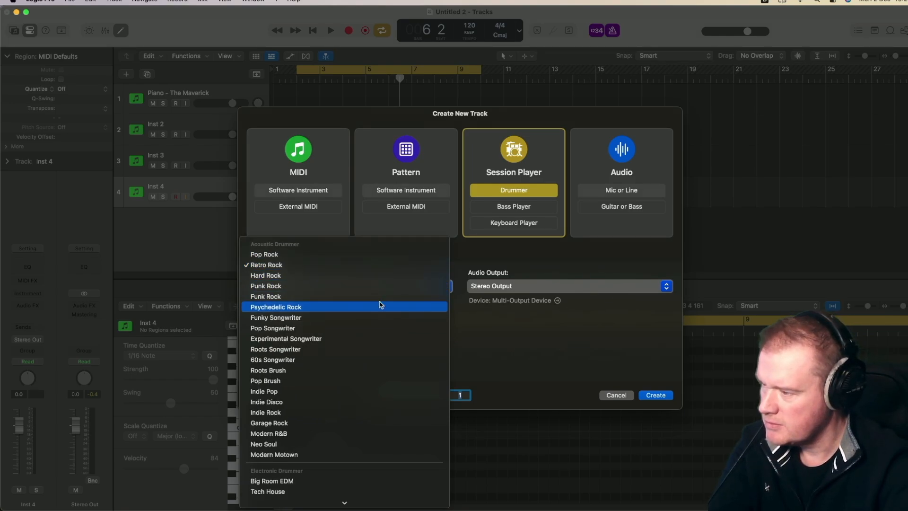
pyautogui.scroll(-4, 367, 401)
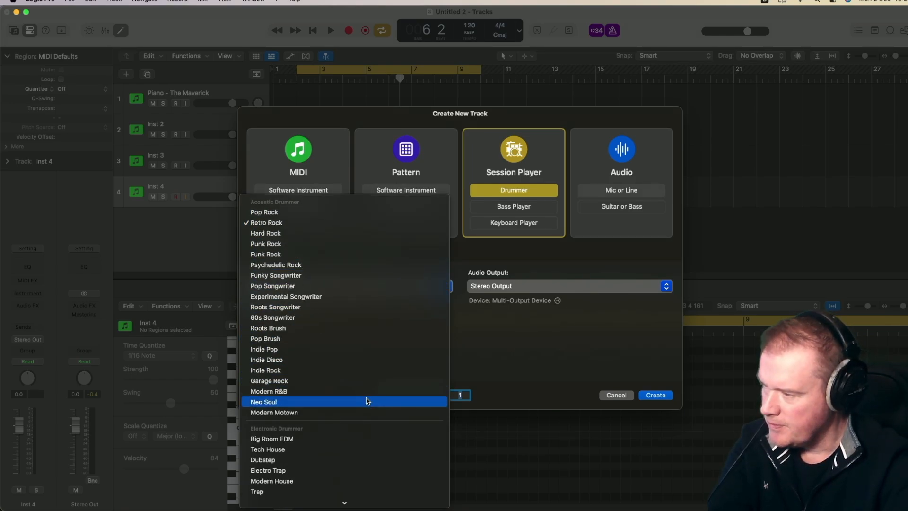
pyautogui.scroll(-6, 367, 401)
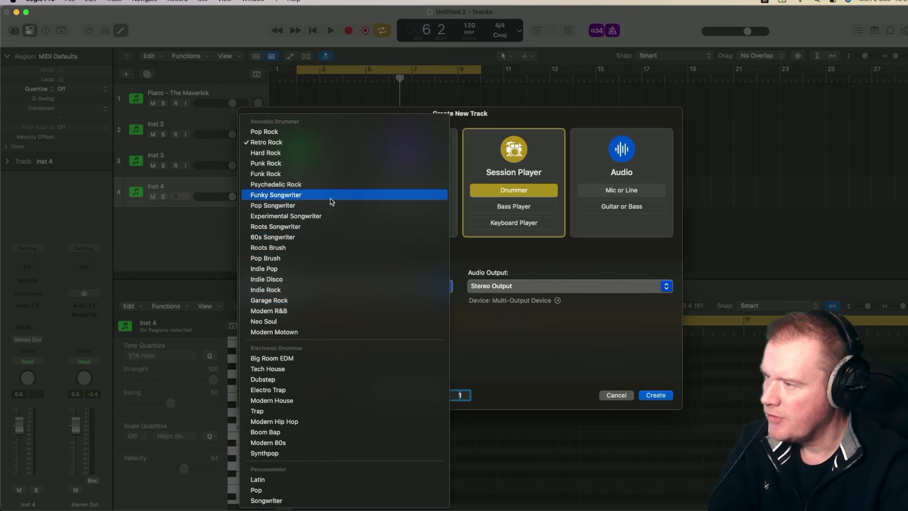
pyautogui.click(330, 174)
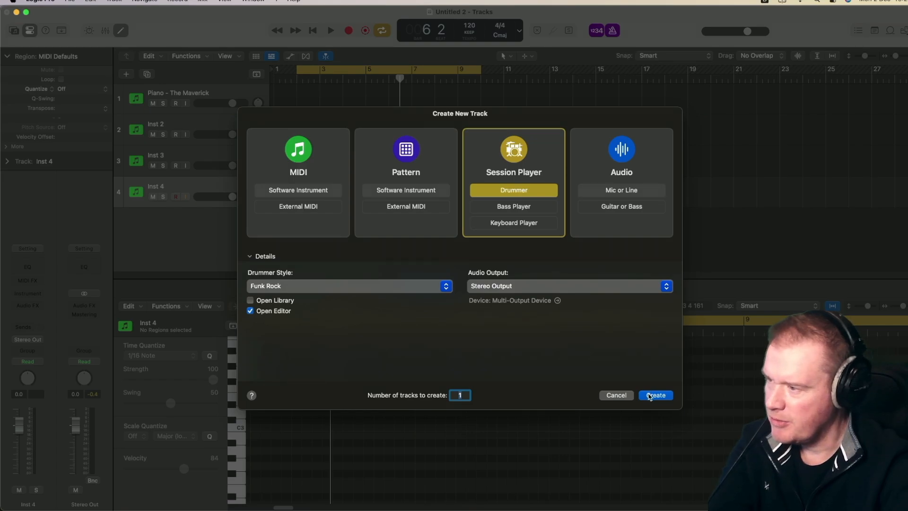
pyautogui.click(655, 395)
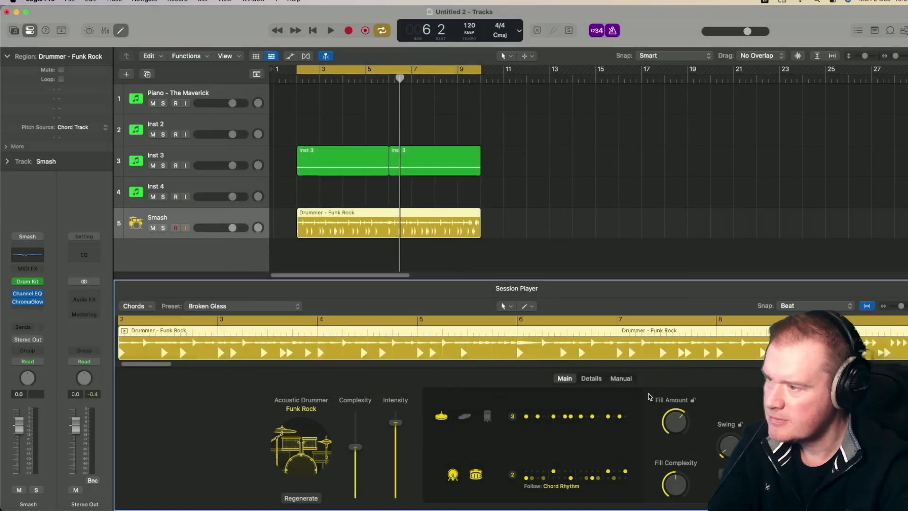
# Step: Listen to the drummer with the guitar and switch the drummer preset to Crowd Control
pyautogui.press('space')
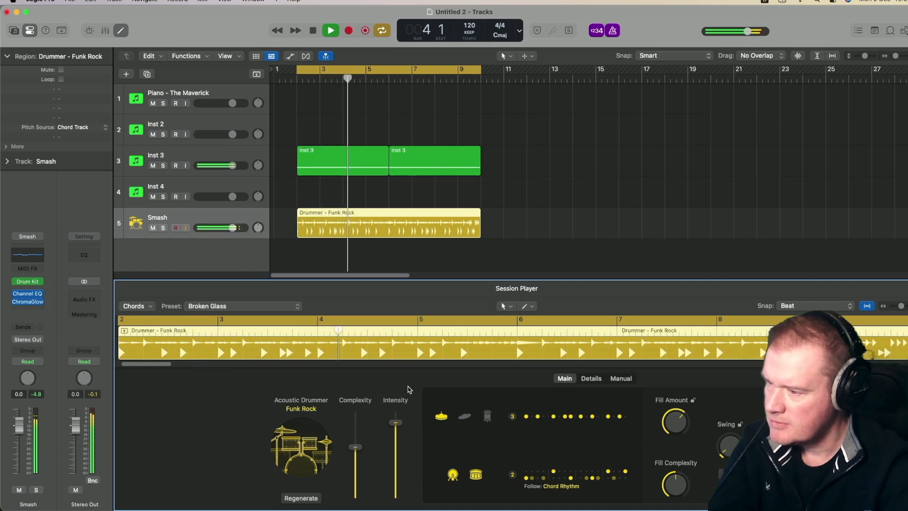
pyautogui.press('space')
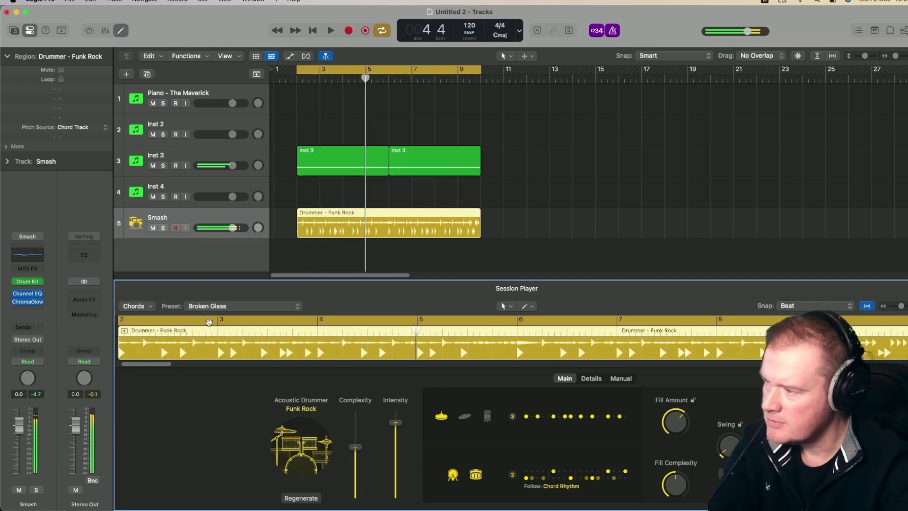
pyautogui.click(236, 307)
pyautogui.click(231, 316)
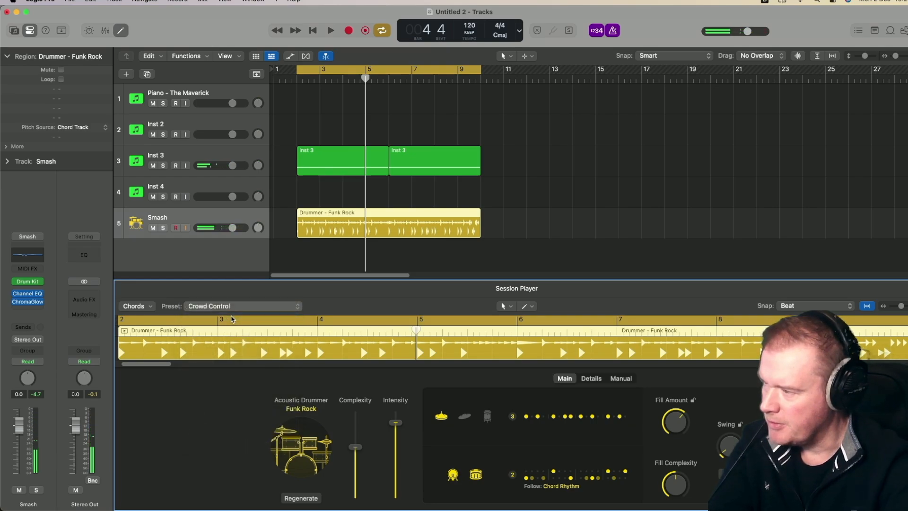
# Step: Audition the Lights Out and Mercury Rising drummer presets against the guitar pattern
pyautogui.press('space')
pyautogui.press('space')
pyautogui.click(231, 307)
pyautogui.click(228, 316)
pyautogui.press('space')
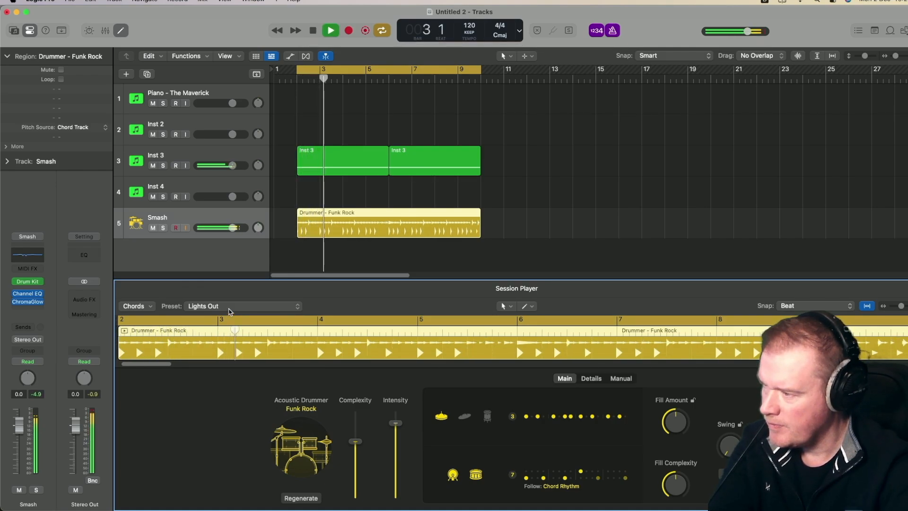
pyautogui.press('space')
pyautogui.click(229, 307)
pyautogui.click(228, 316)
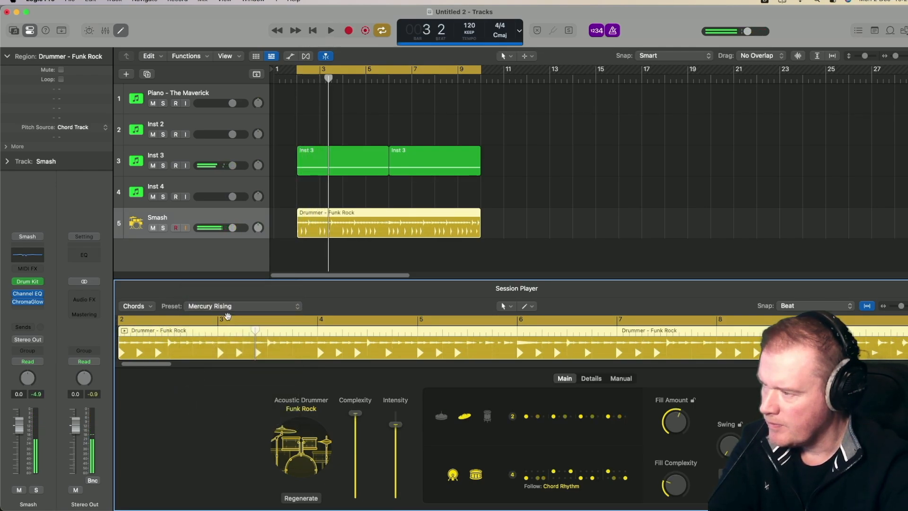
pyautogui.press('space')
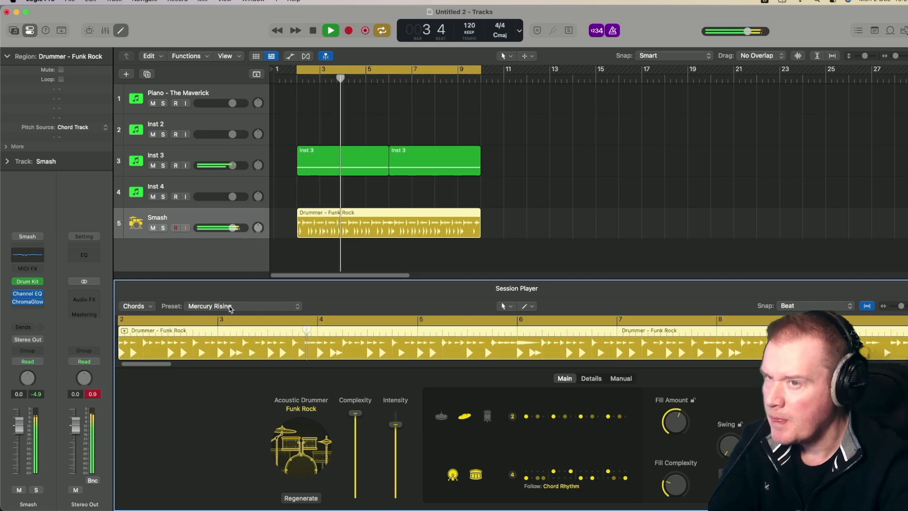
# Step: Audition the Mic Check and Ring the Bell presets on the Funk Rock drummer with the guitar
pyautogui.press('space')
pyautogui.click(230, 308)
pyautogui.click(230, 316)
pyautogui.press('space')
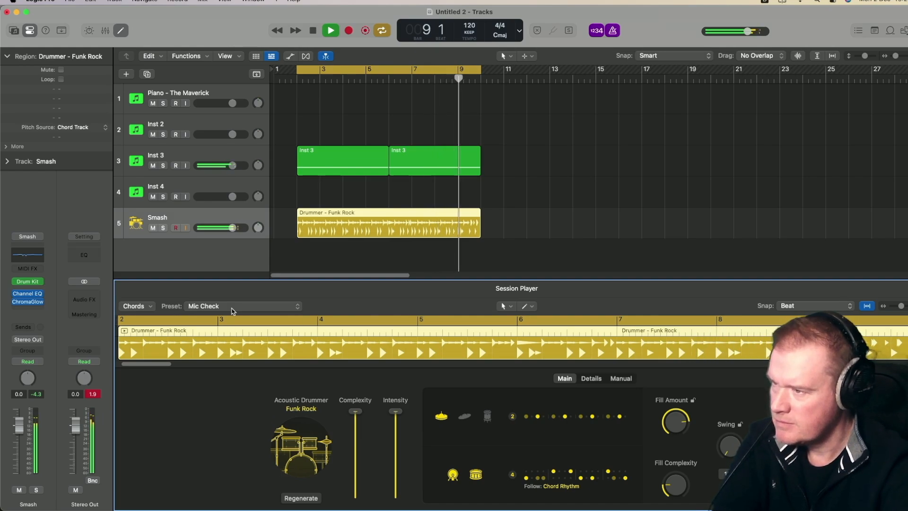
pyautogui.press('space')
pyautogui.click(232, 311)
pyautogui.click(232, 316)
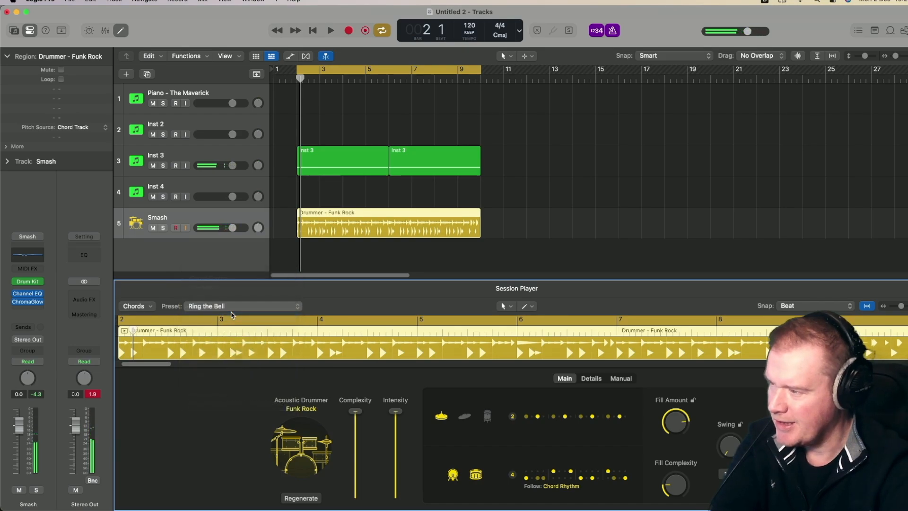
pyautogui.press('space')
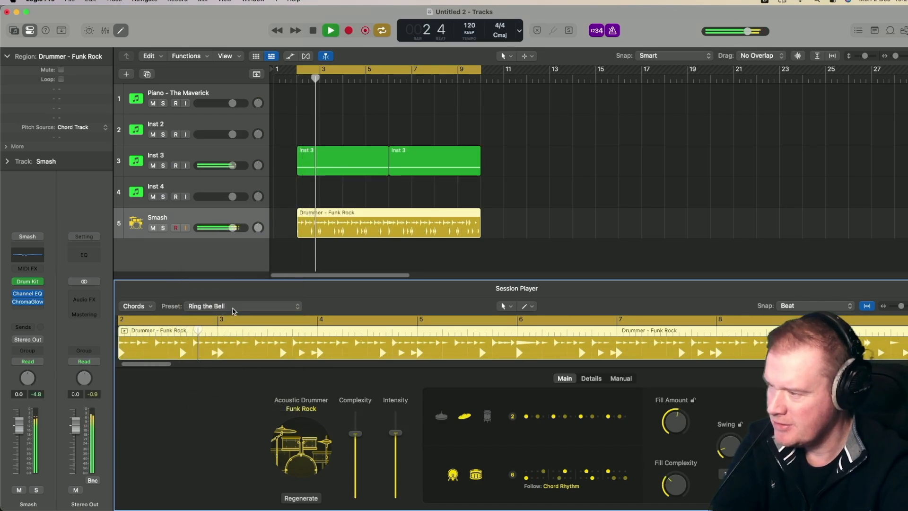
# Step: Try the Turn It Up and Wave a Flag presets for the drummer region during playback
pyautogui.press('space')
pyautogui.click(233, 312)
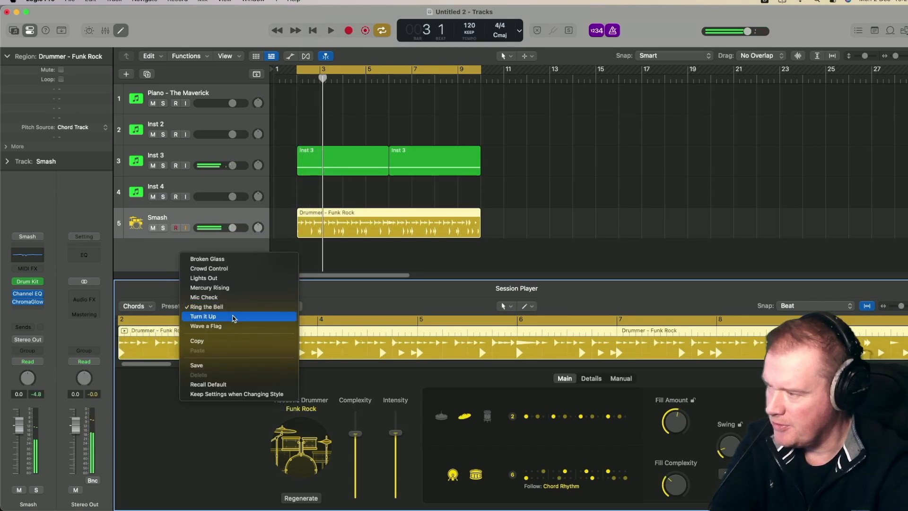
pyautogui.click(233, 316)
pyautogui.press('space')
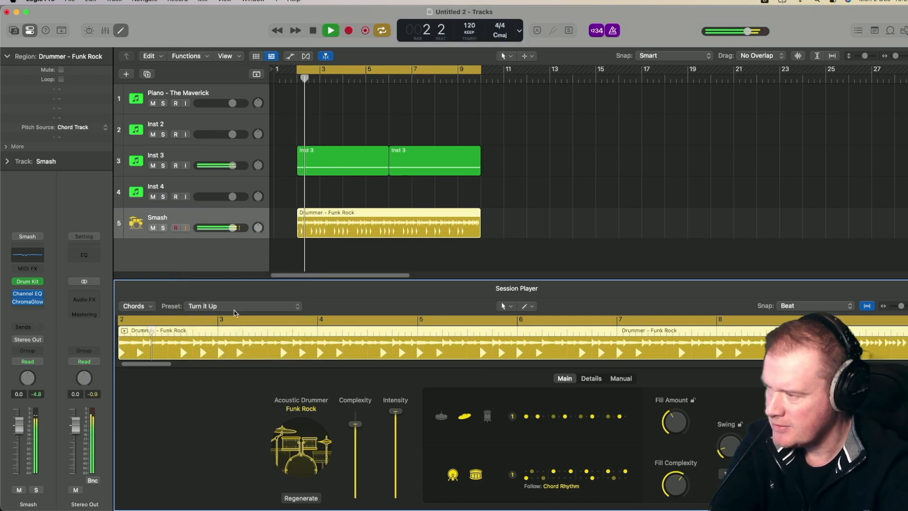
pyautogui.click(235, 310)
pyautogui.click(234, 315)
pyautogui.press('space')
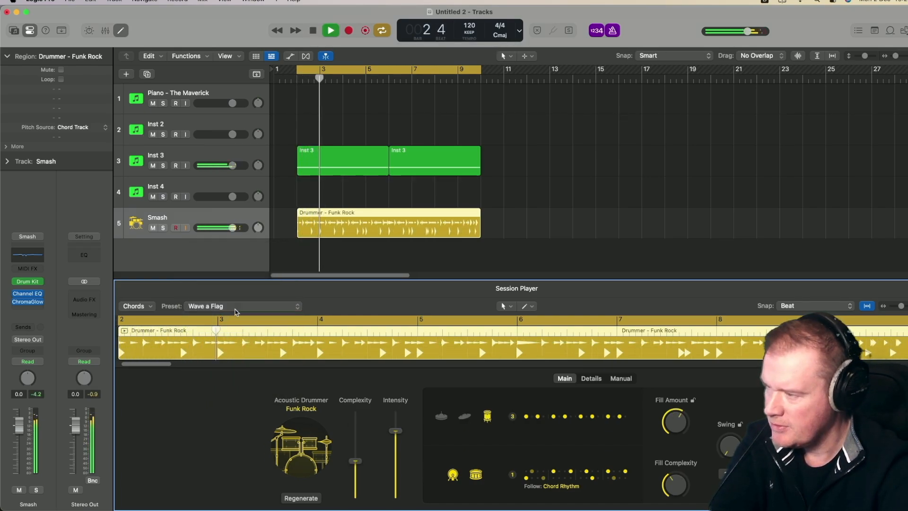
# Step: Set the drummer preset to Mic Check and listen to the groove with the guitar
pyautogui.click(234, 313)
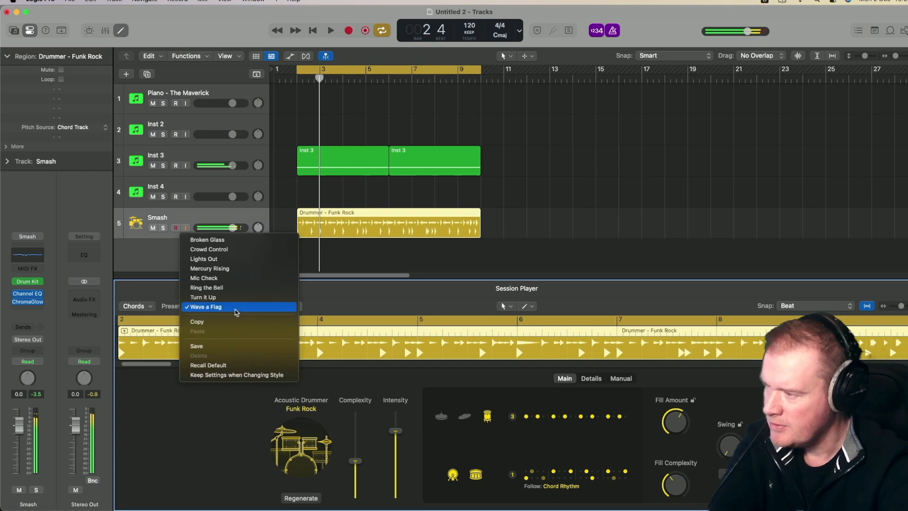
pyautogui.click(237, 278)
pyautogui.press('space')
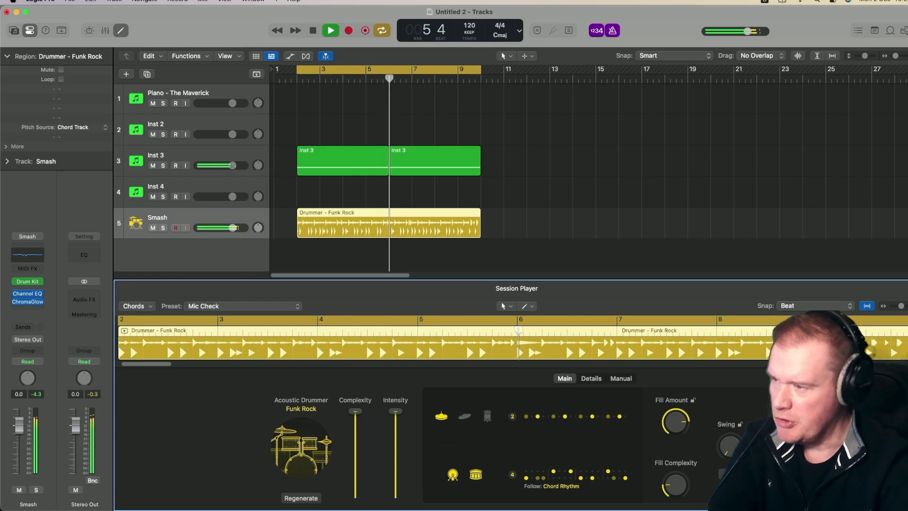
pyautogui.press('space')
# Step: Load a stereo Kontakt 8 instrument on the Inst 4 track
pyautogui.click(236, 191)
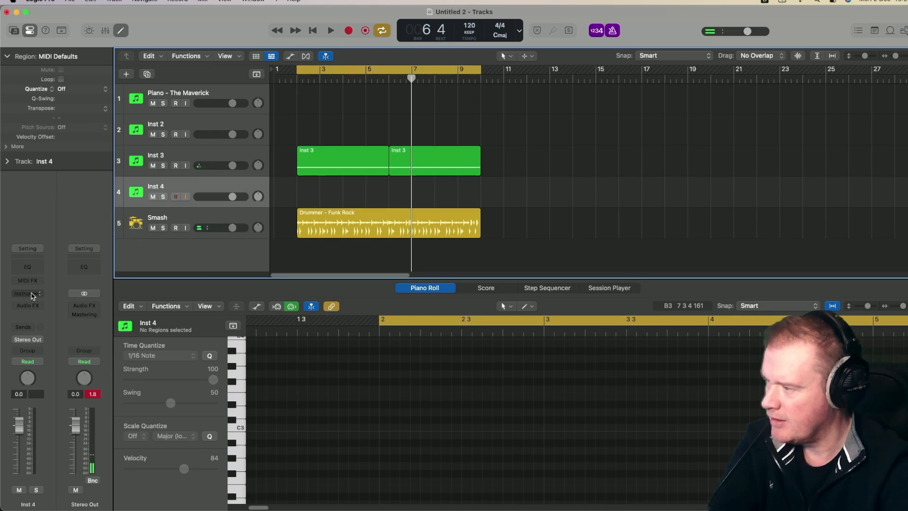
pyautogui.click(32, 296)
pyautogui.moveTo(95, 327)
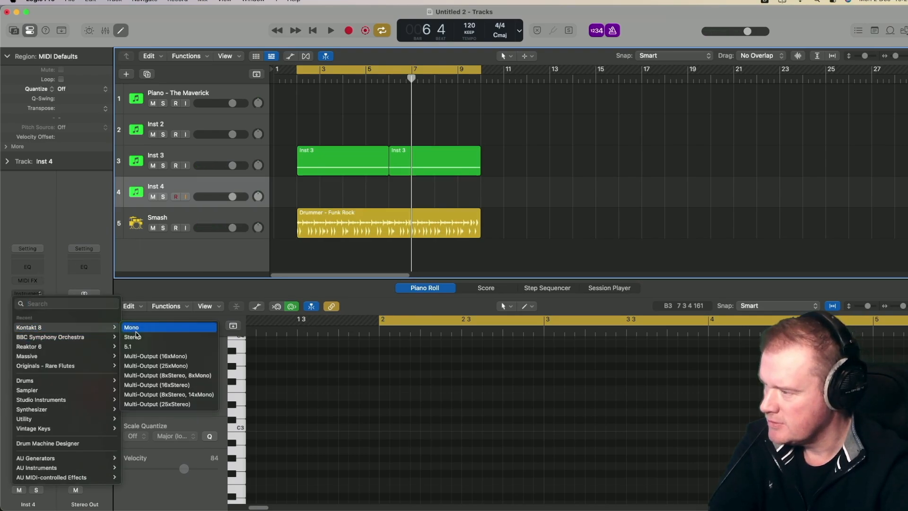
pyautogui.click(136, 336)
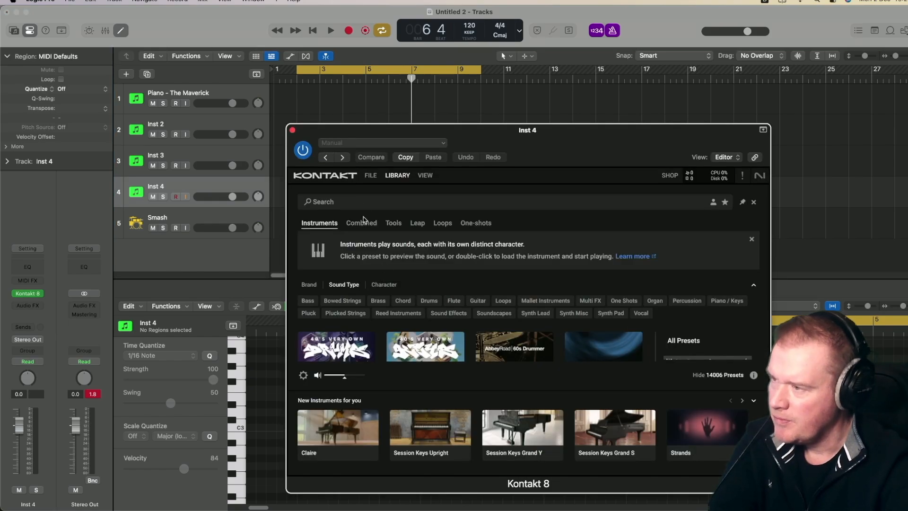
# Step: Load Prime Bass.nki from the Session Bassist – Prime Bass library into Kontakt
pyautogui.click(393, 176)
pyautogui.scroll(-15, 387, 320)
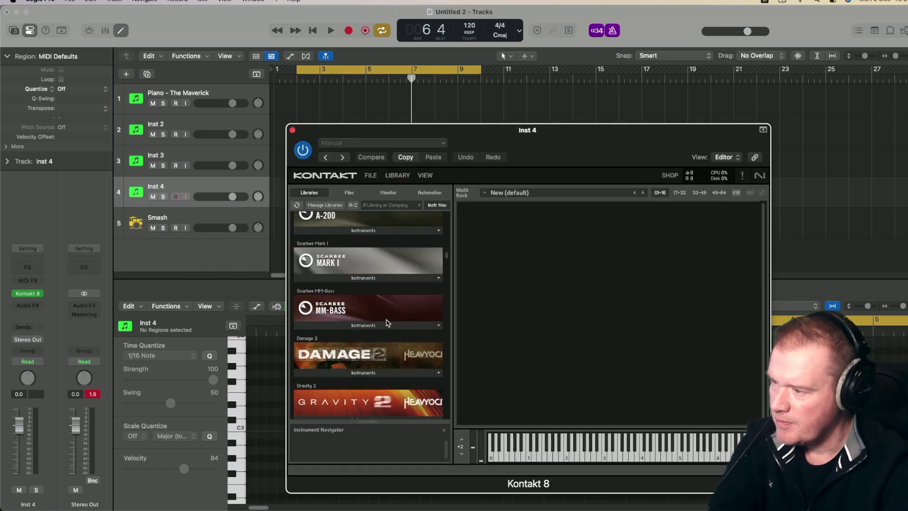
pyautogui.scroll(-3, 387, 320)
pyautogui.scroll(-4, 388, 322)
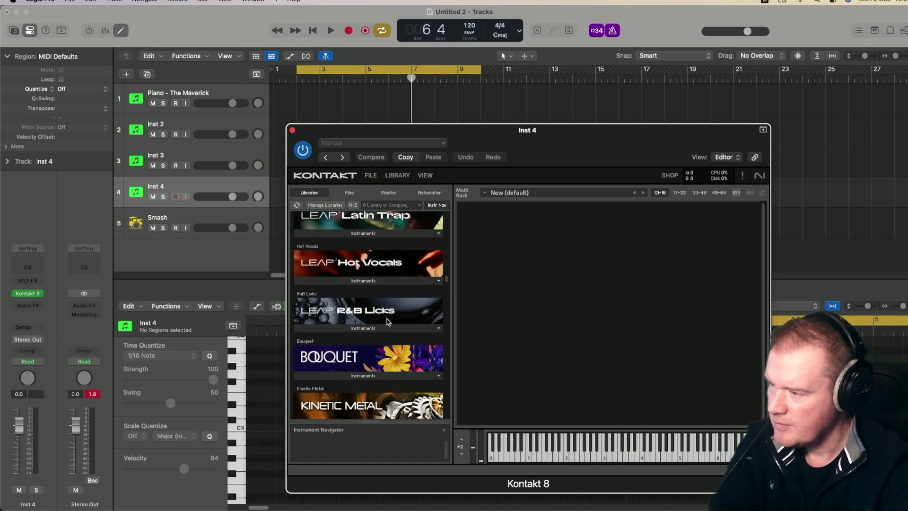
pyautogui.scroll(-5, 388, 322)
pyautogui.scroll(-3, 388, 321)
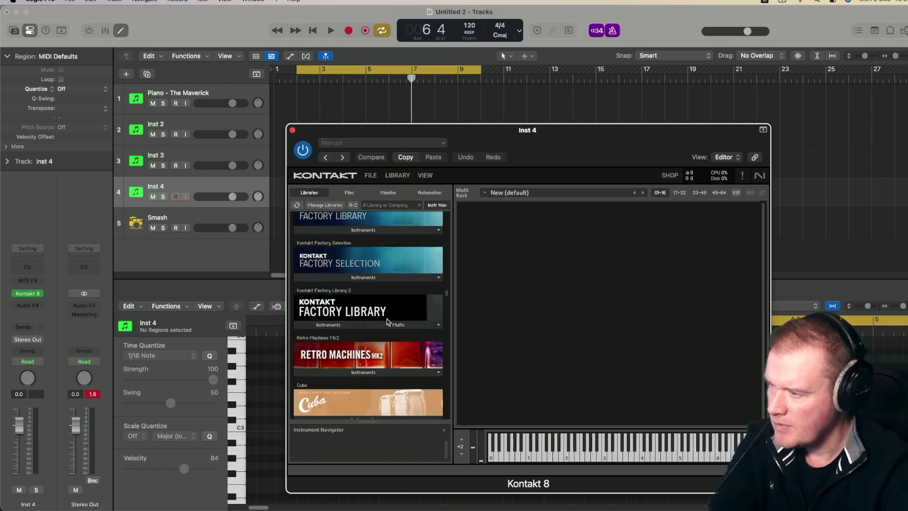
pyautogui.scroll(-4, 388, 322)
pyautogui.scroll(-6, 388, 321)
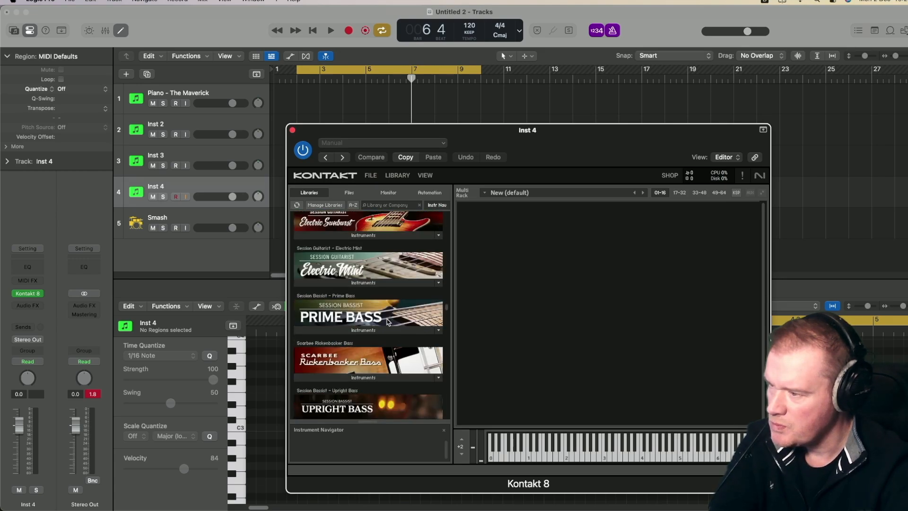
pyautogui.scroll(-1, 371, 333)
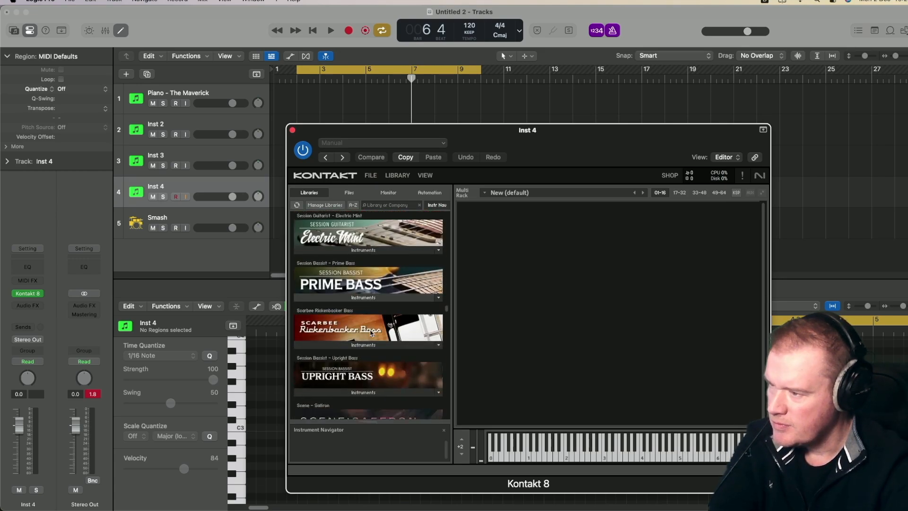
pyautogui.scroll(-1, 371, 332)
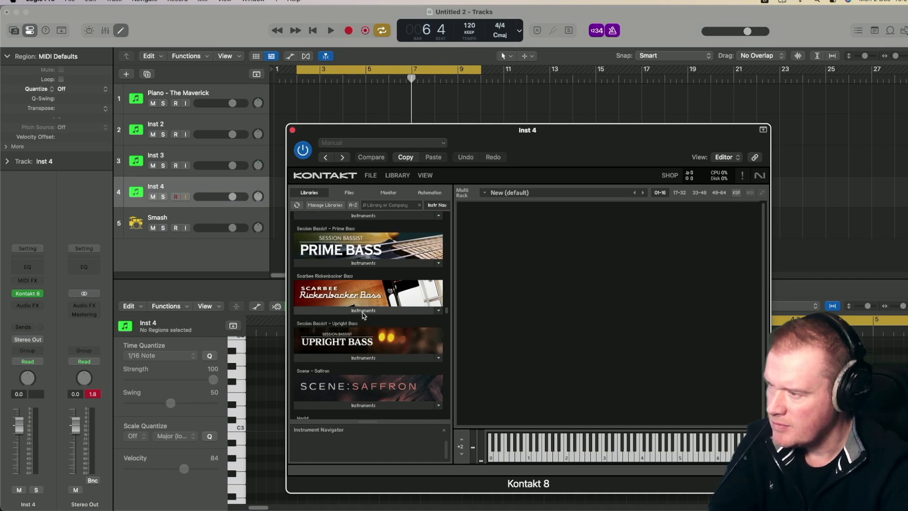
pyautogui.click(357, 263)
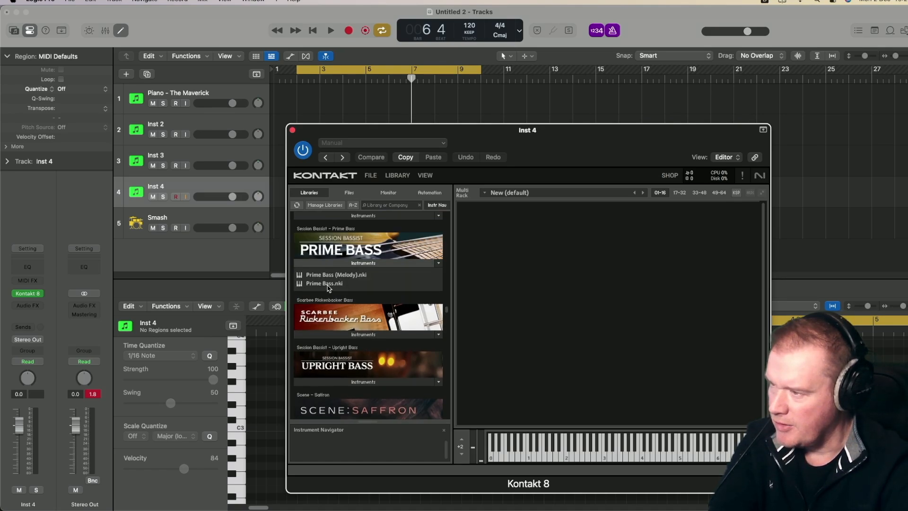
pyautogui.moveTo(328, 286); pyautogui.dragTo(554, 287)
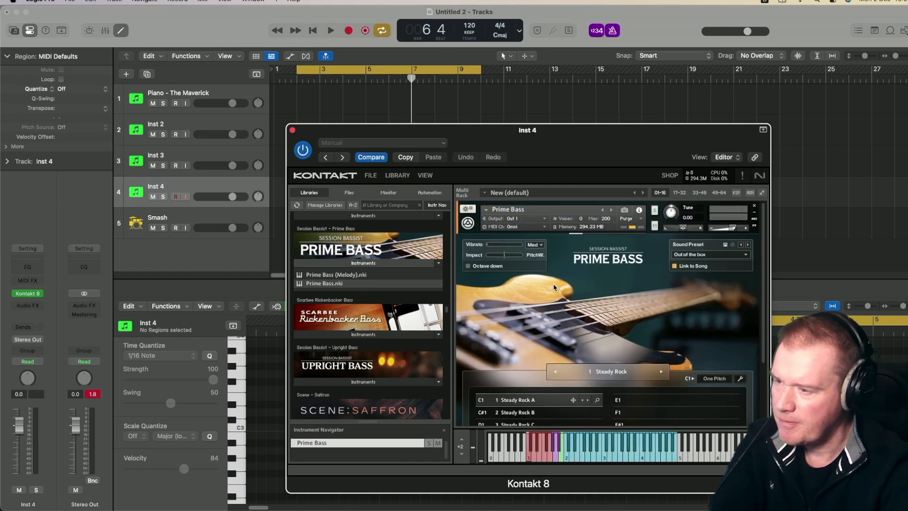
# Step: Compare the Big Thump, Mo-Bass and Funky Offbeat songs in Prime Bass and load Funky Offbeat
pyautogui.moveTo(471, 134); pyautogui.dragTo(418, 100)
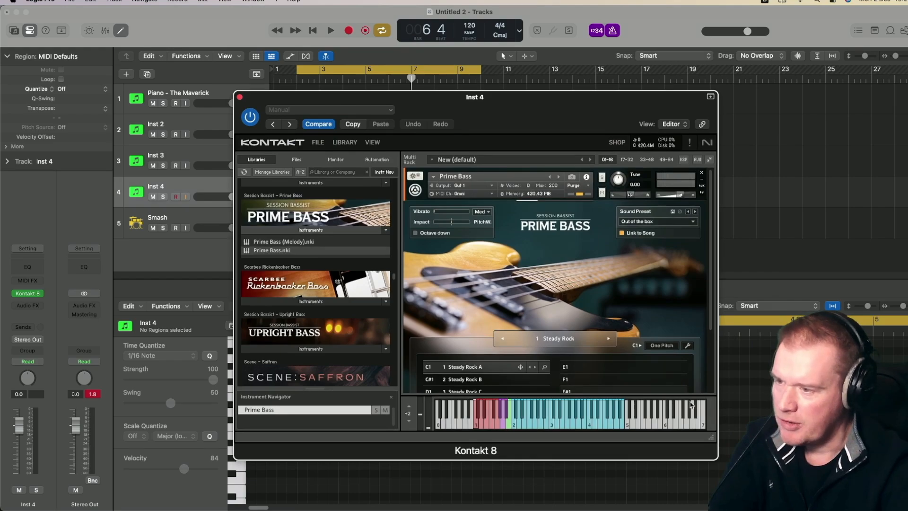
pyautogui.click(597, 340)
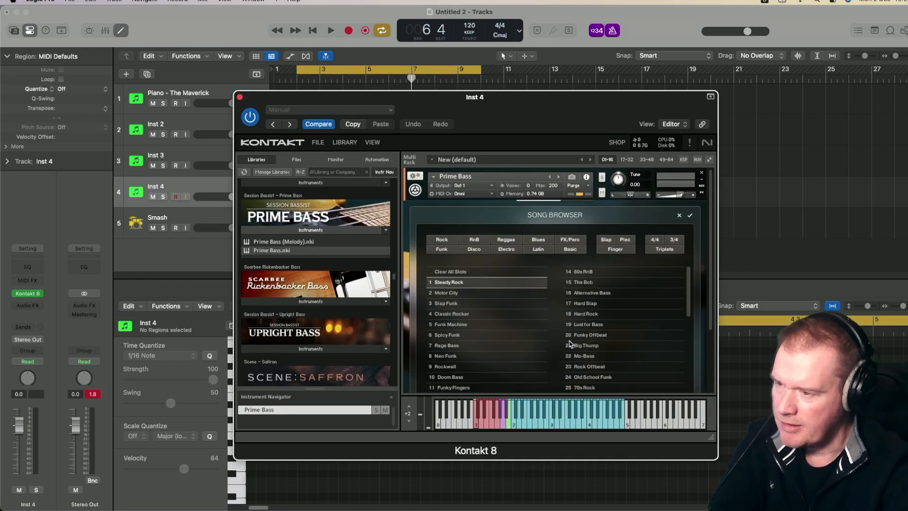
pyautogui.click(599, 344)
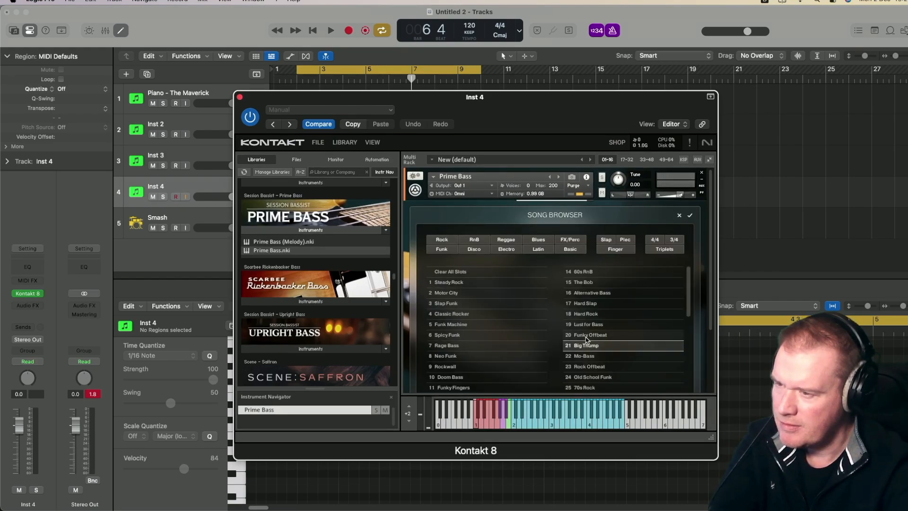
pyautogui.click(579, 336)
pyautogui.scroll(-2, 588, 343)
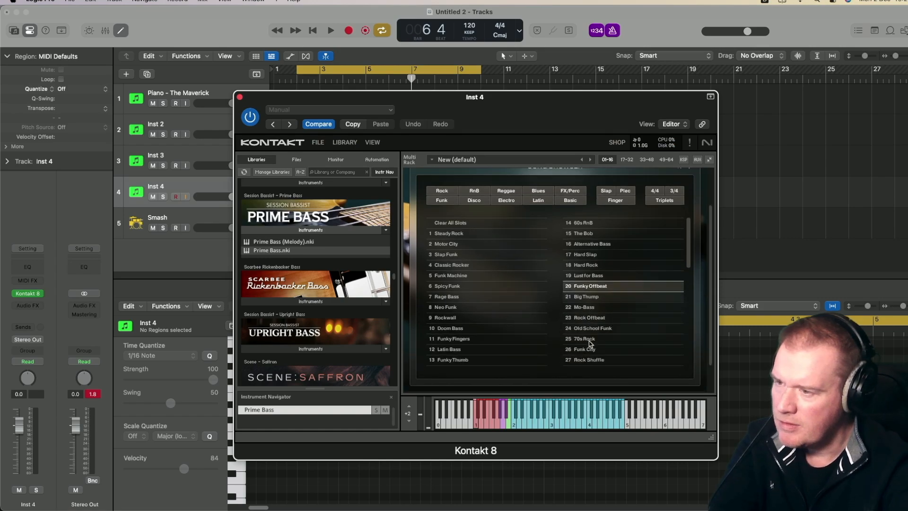
pyautogui.click(577, 298)
pyautogui.click(577, 309)
pyautogui.click(577, 298)
pyautogui.click(577, 287)
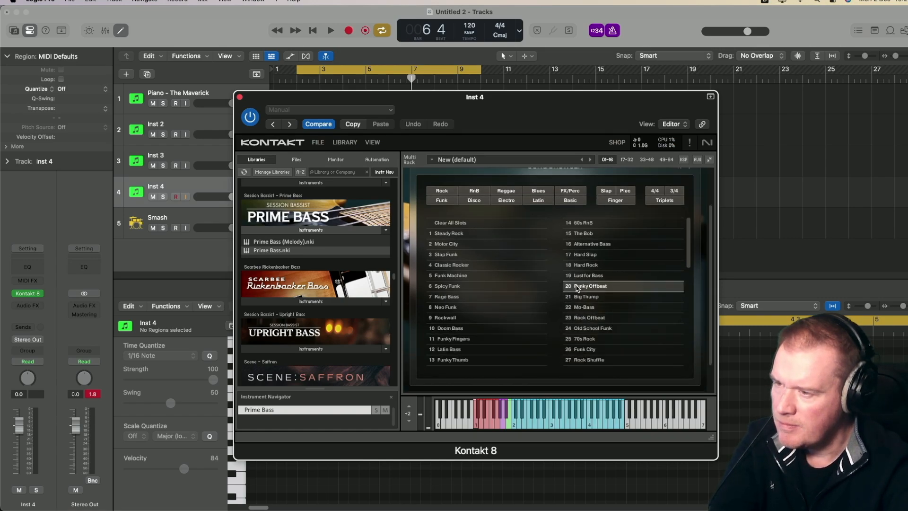
pyautogui.doubleClick(577, 286)
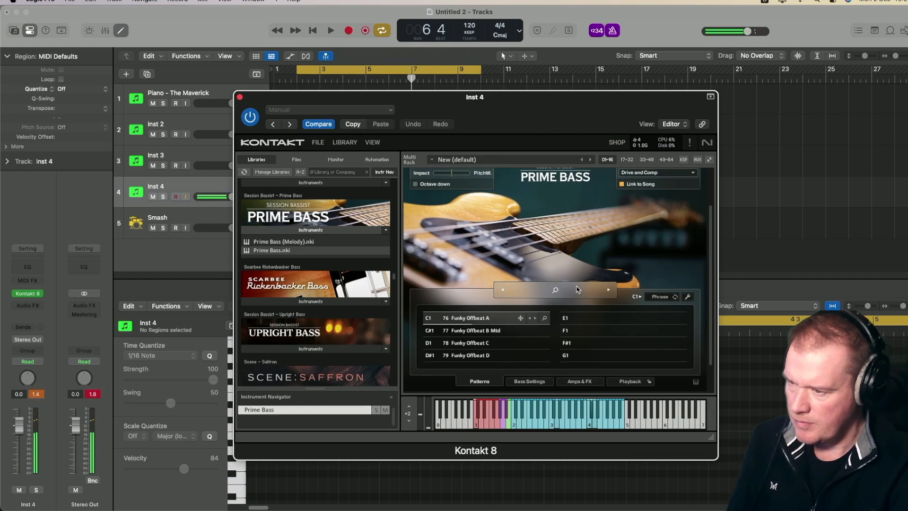
# Step: Audition the Funky Offbeat bass patterns B Mtd, C and D, and reselect pattern A
pyautogui.click(481, 331)
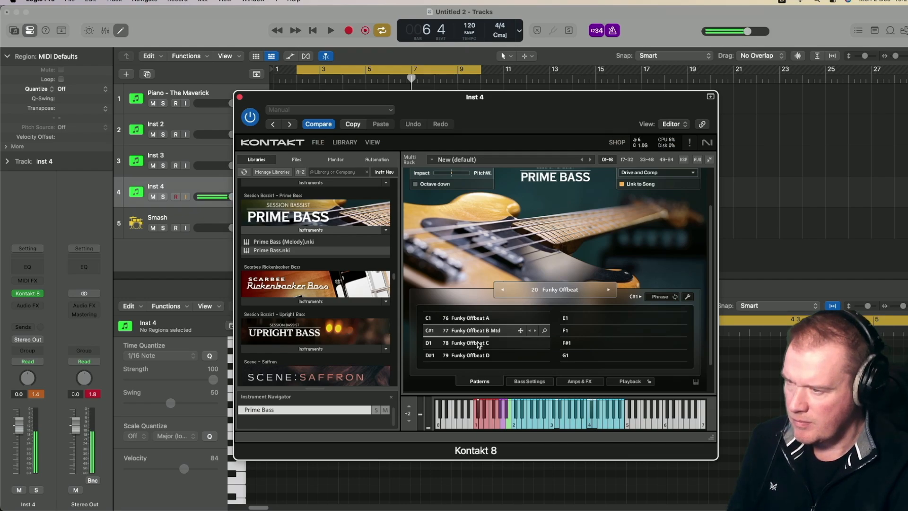
pyautogui.click(478, 344)
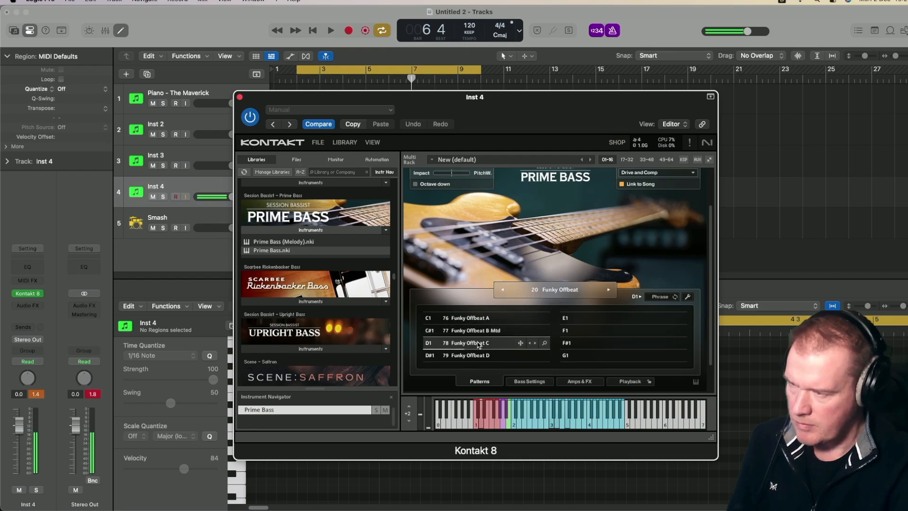
pyautogui.click(477, 355)
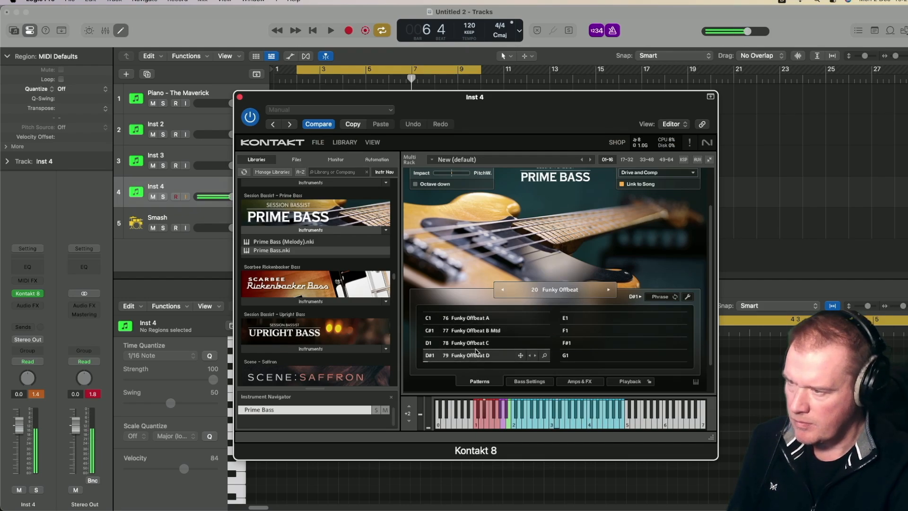
pyautogui.click(470, 319)
# Step: Browse the Prime Bass song list past Funky Offbeat and load the Funky Wolf song
pyautogui.click(556, 290)
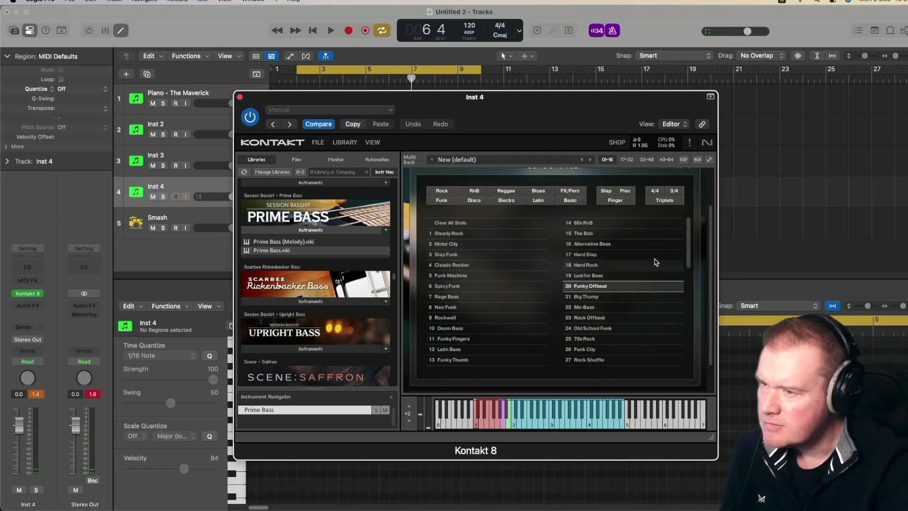
pyautogui.moveTo(688, 247); pyautogui.dragTo(688, 276)
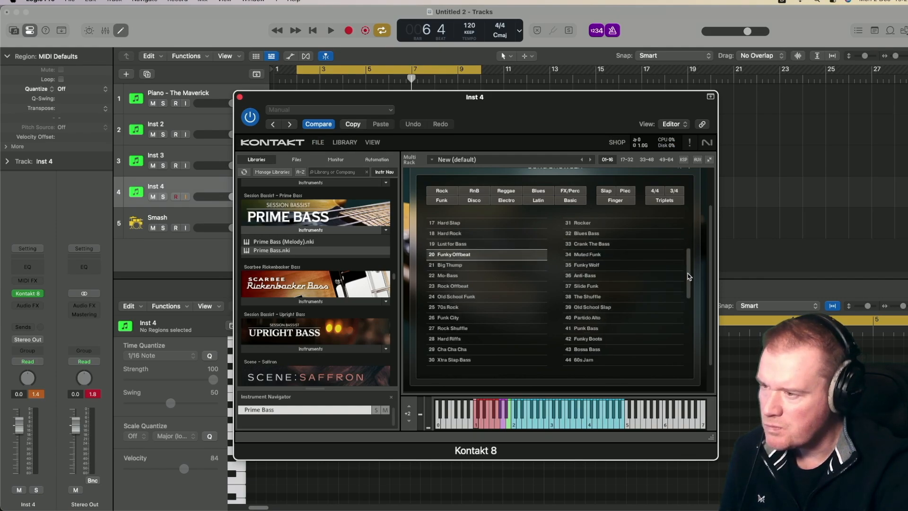
pyautogui.moveTo(687, 279); pyautogui.dragTo(685, 295)
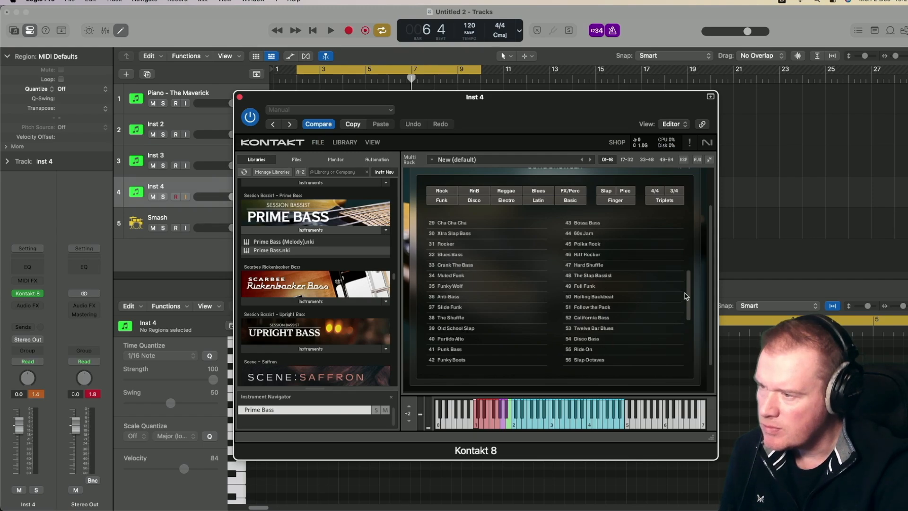
pyautogui.click(449, 287)
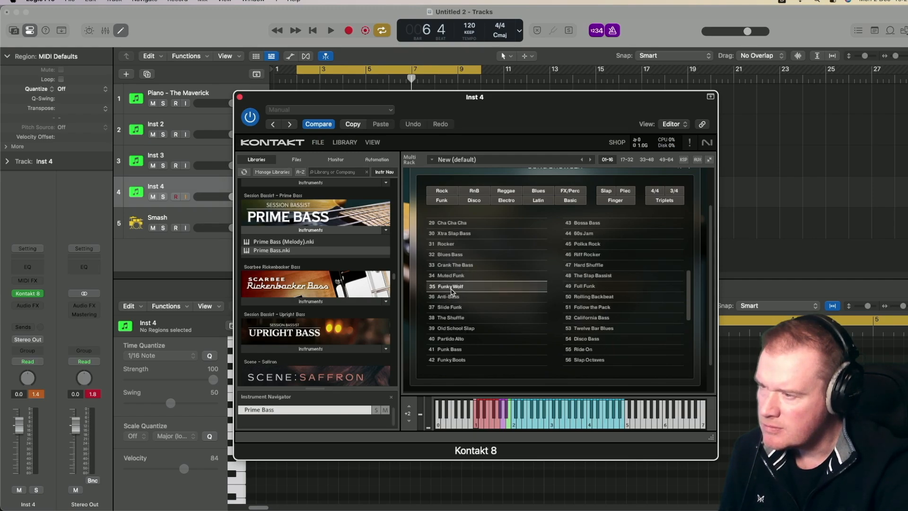
pyautogui.doubleClick(450, 286)
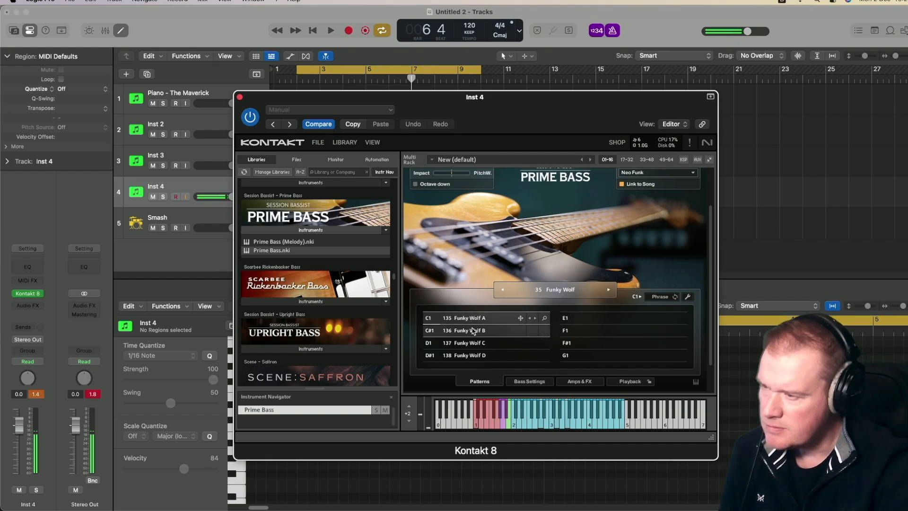
# Step: Audition the Funky Wolf bass patterns B, C and D, reselect pattern B and close the Kontakt window
pyautogui.click(472, 330)
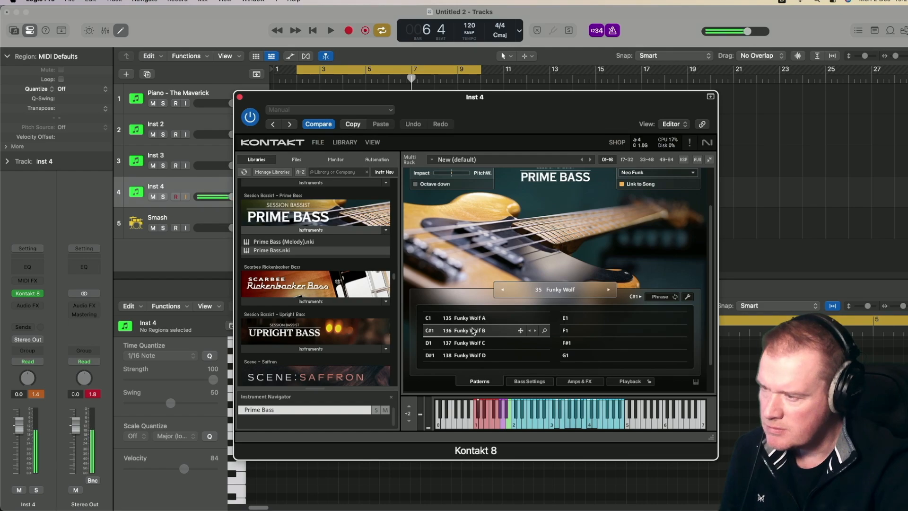
pyautogui.click(471, 342)
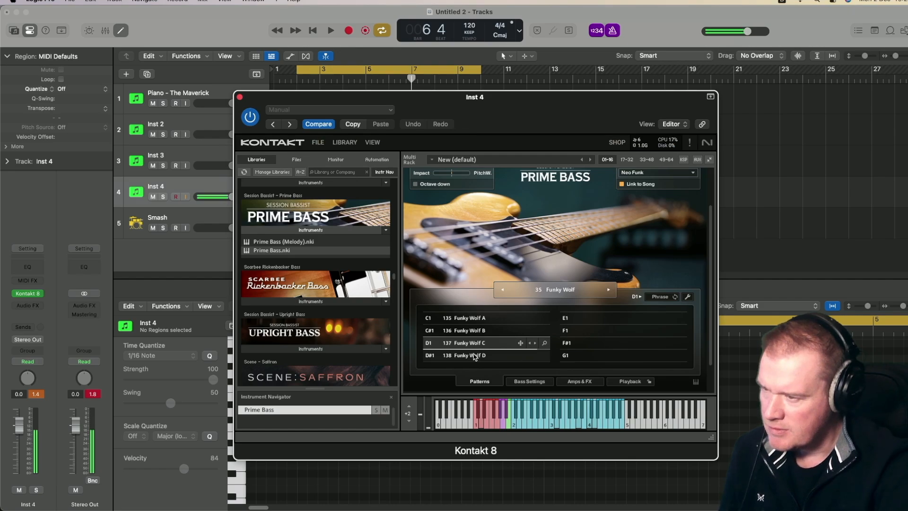
pyautogui.click(474, 356)
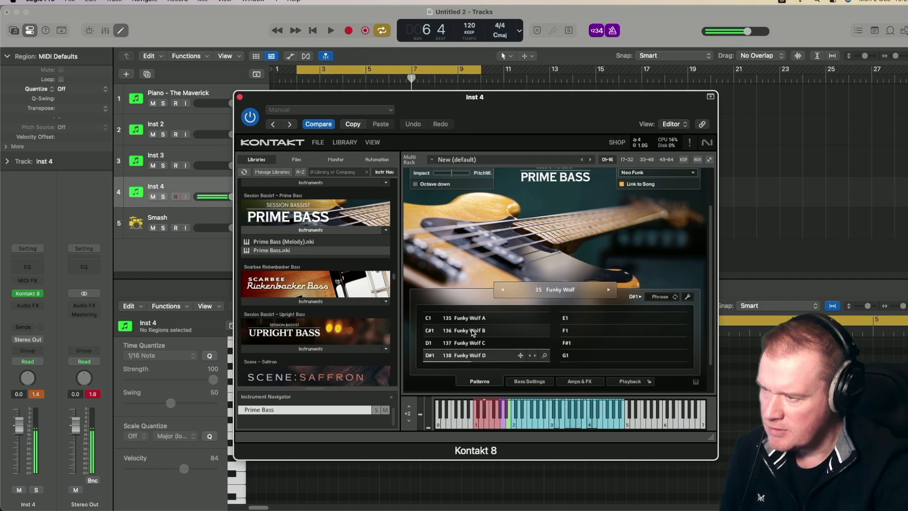
pyautogui.click(473, 331)
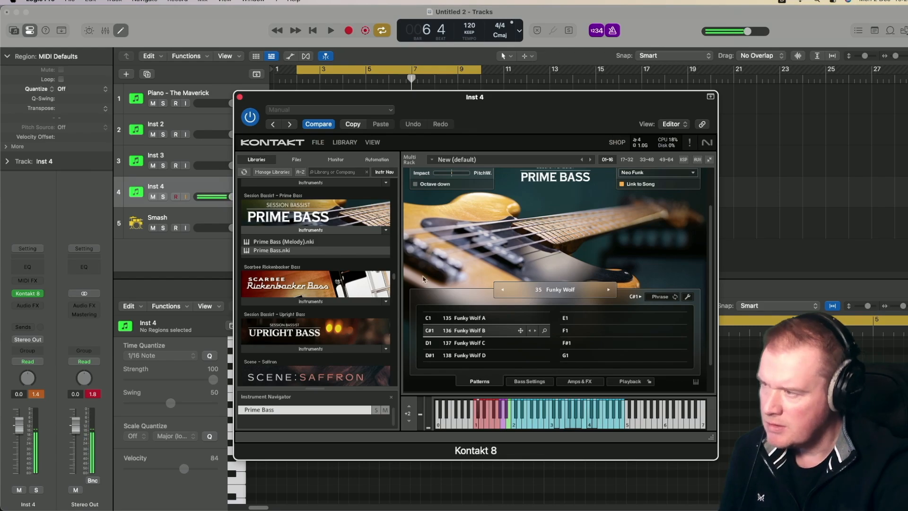
pyautogui.click(240, 97)
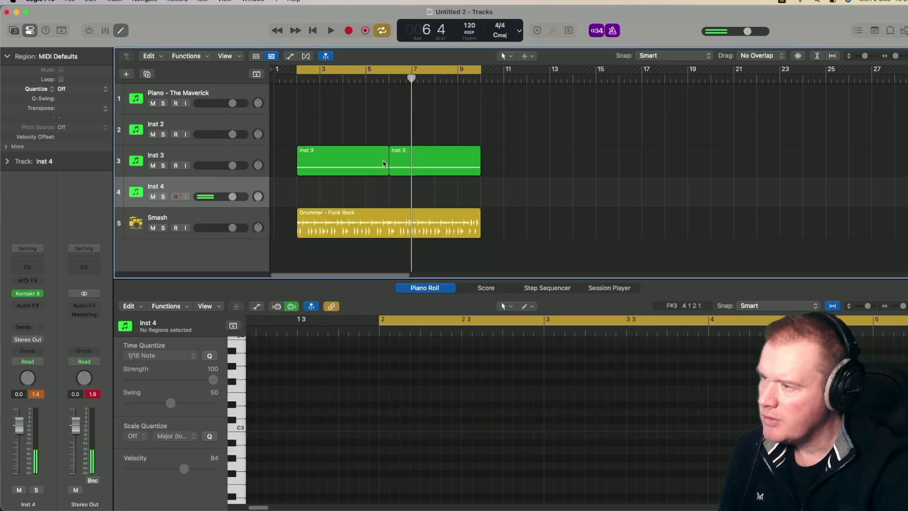
# Step: Turn off cycle mode and record about one bar of the bass pattern on the Inst 4 track from bar 6
pyautogui.click(347, 71)
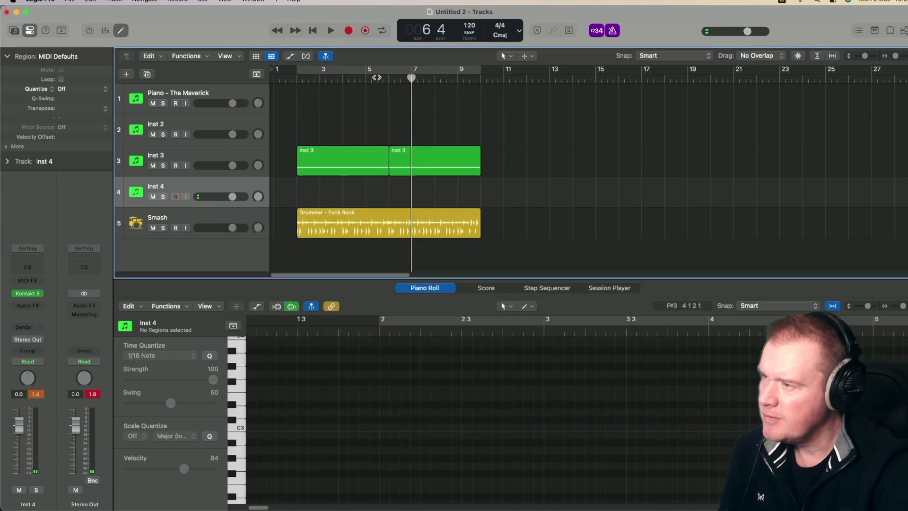
pyautogui.click(387, 77)
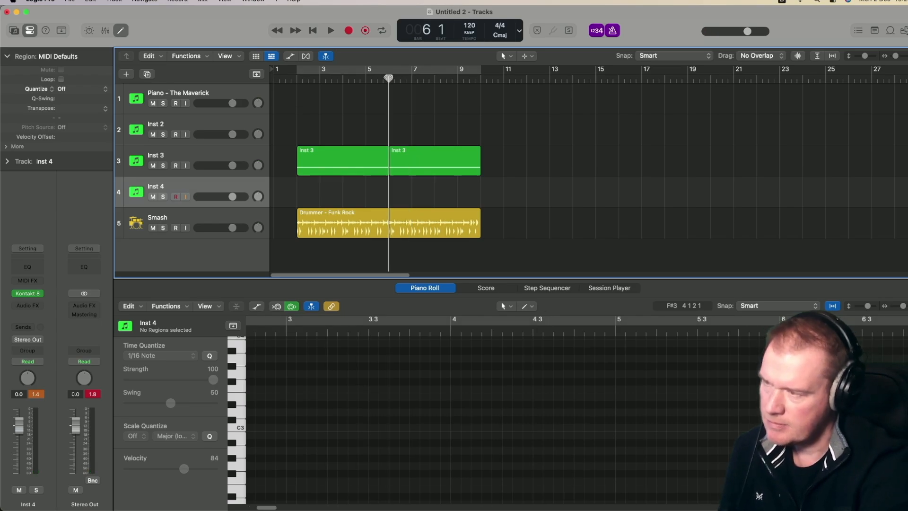
pyautogui.press('r')
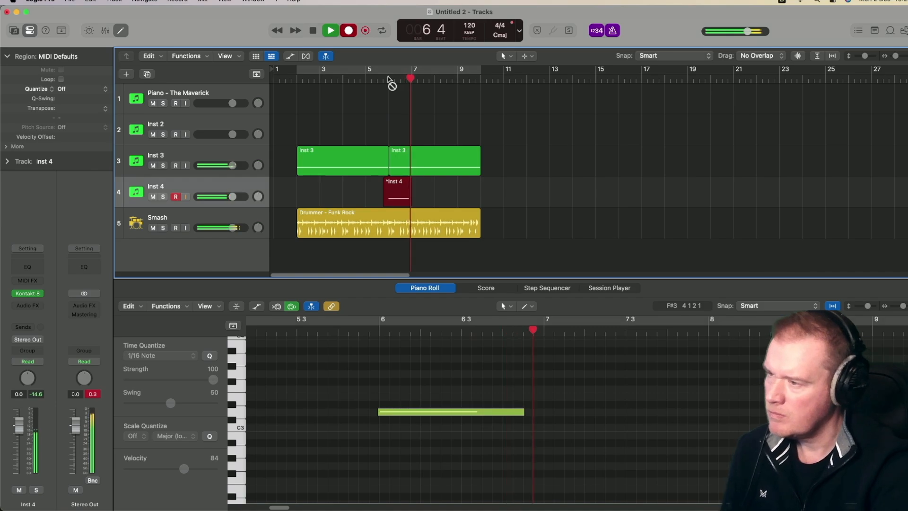
pyautogui.press('space')
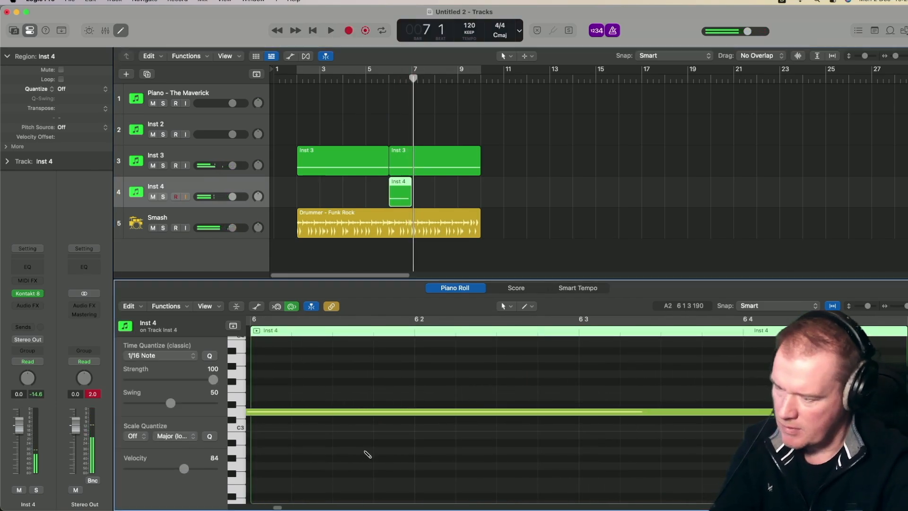
# Step: Align the recorded bass note with its region's start and move the Inst 4 region to bar 5
pyautogui.click(366, 454)
pyautogui.press('super+a')
pyautogui.click(320, 413)
pyautogui.moveTo(319, 413); pyautogui.dragTo(325, 414)
pyautogui.moveTo(402, 185); pyautogui.dragTo(379, 185)
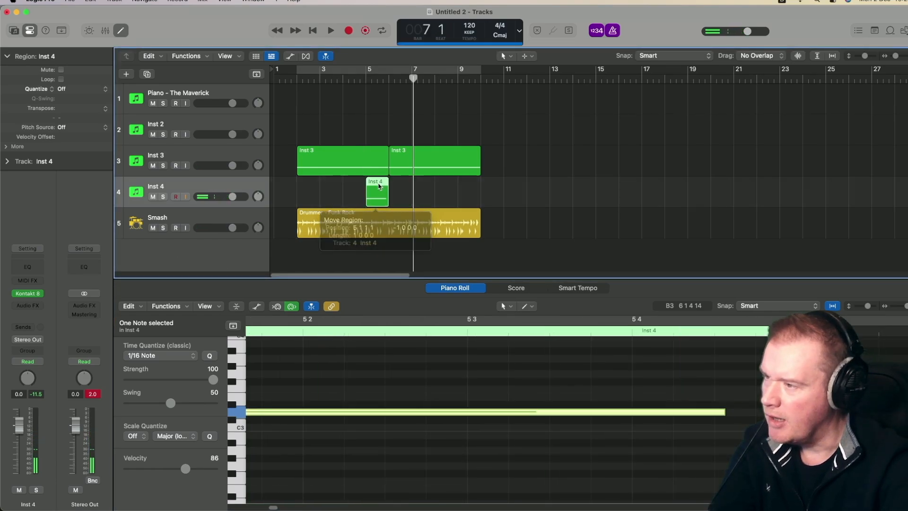
# Step: Play back the bass intro in bar 5 with the guitar and drums, and return the playhead to bar 6
pyautogui.doubleClick(357, 83)
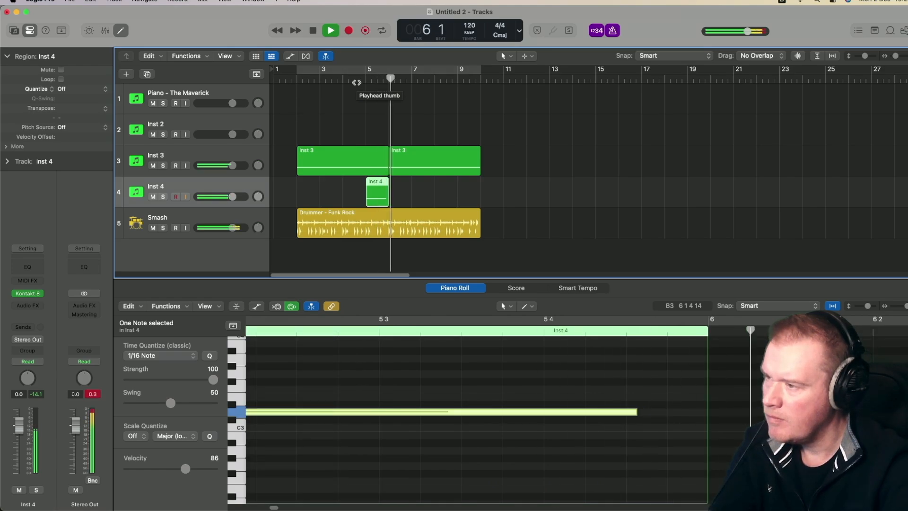
pyautogui.press('space')
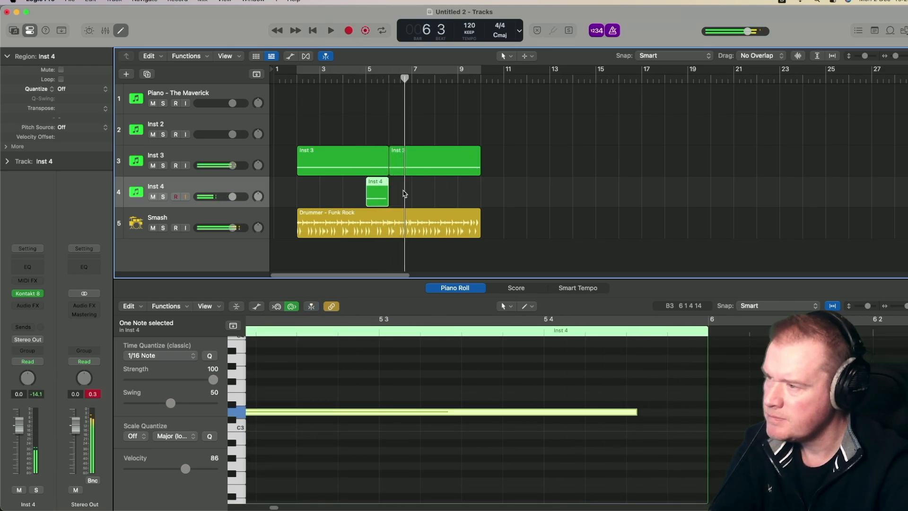
pyautogui.click(388, 81)
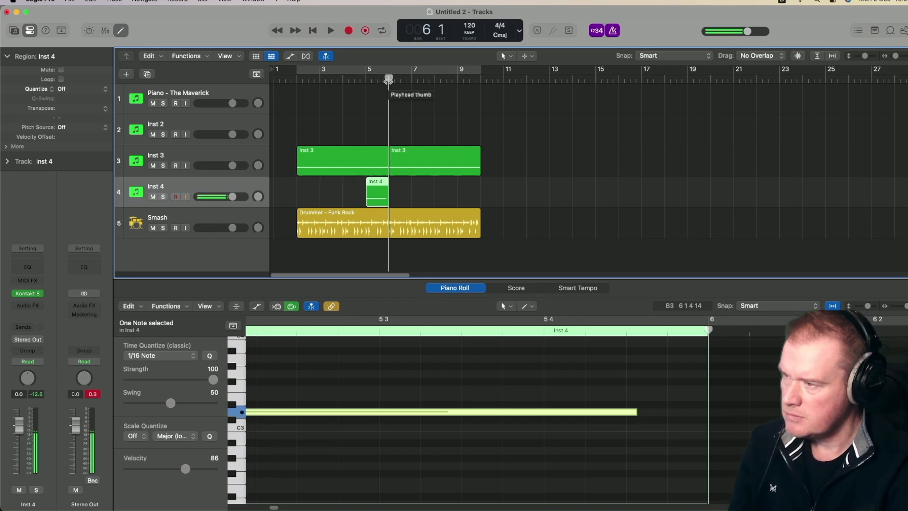
# Step: Create a new track with Inst 4's duplicate settings and choose the Funky Wolf A pattern in its Prime Bass
pyautogui.rightClick(245, 185)
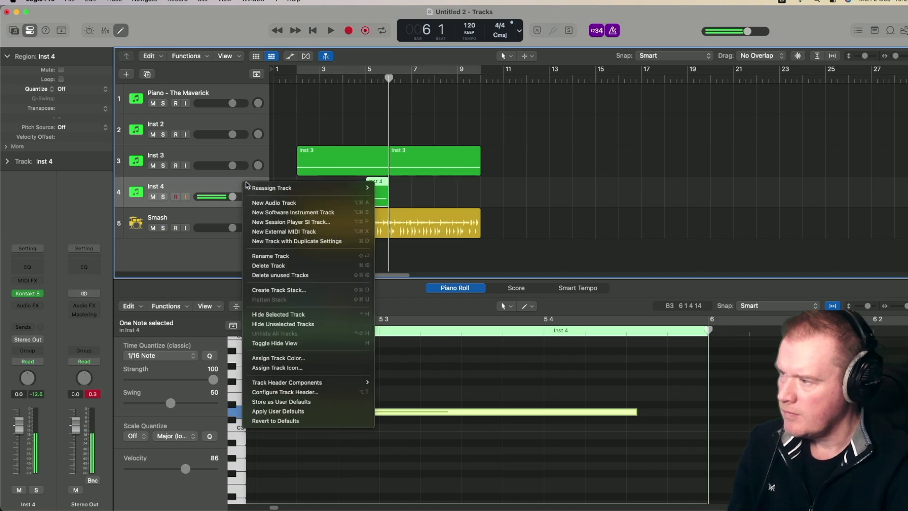
pyautogui.click(272, 241)
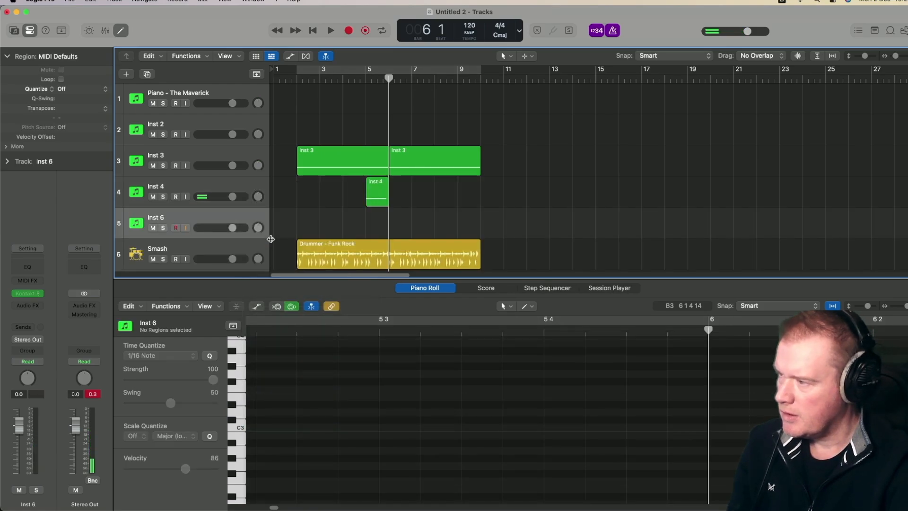
pyautogui.click(29, 294)
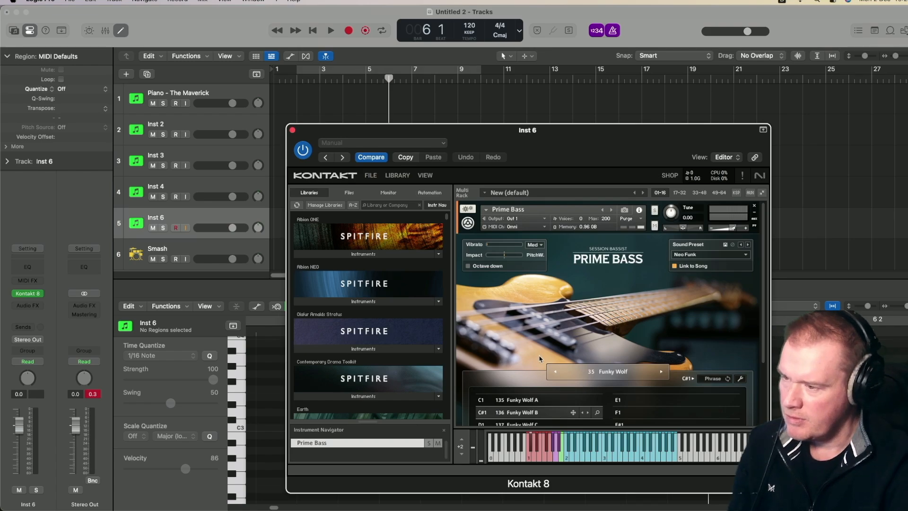
pyautogui.scroll(-1, 540, 357)
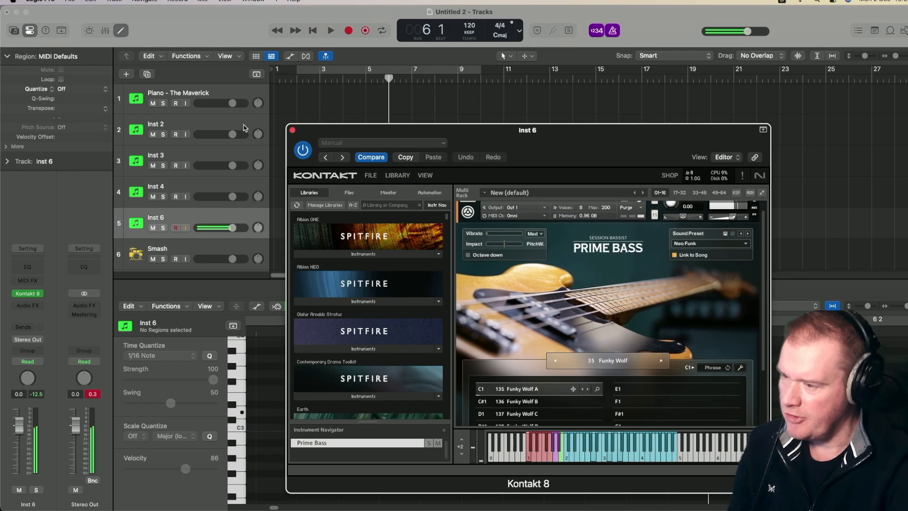
pyautogui.click(292, 130)
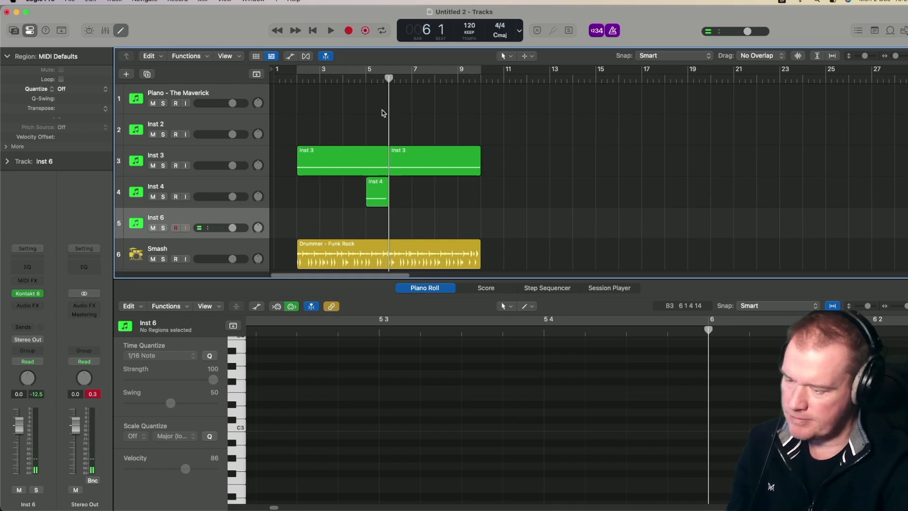
# Step: Record the main bass pattern on the Inst 6 track from bar 6 to bar 10, select its note and play it back
pyautogui.press('r')
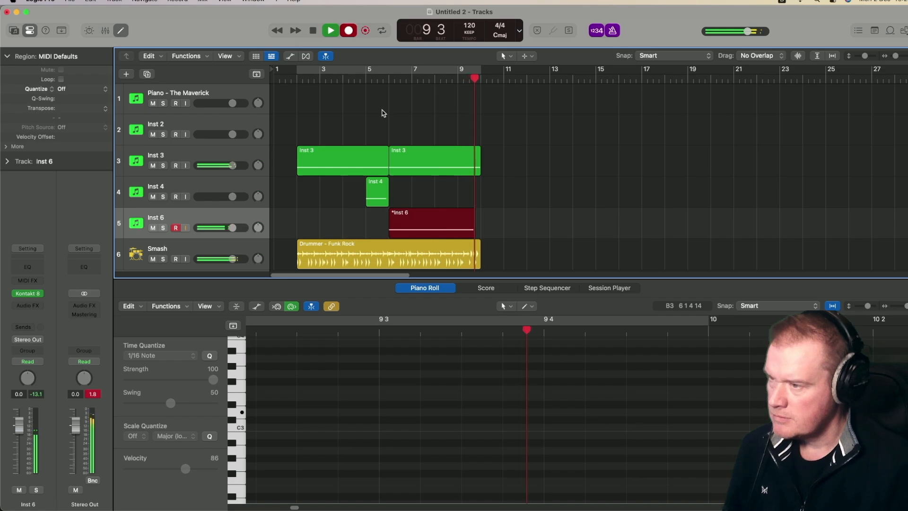
pyautogui.press('space')
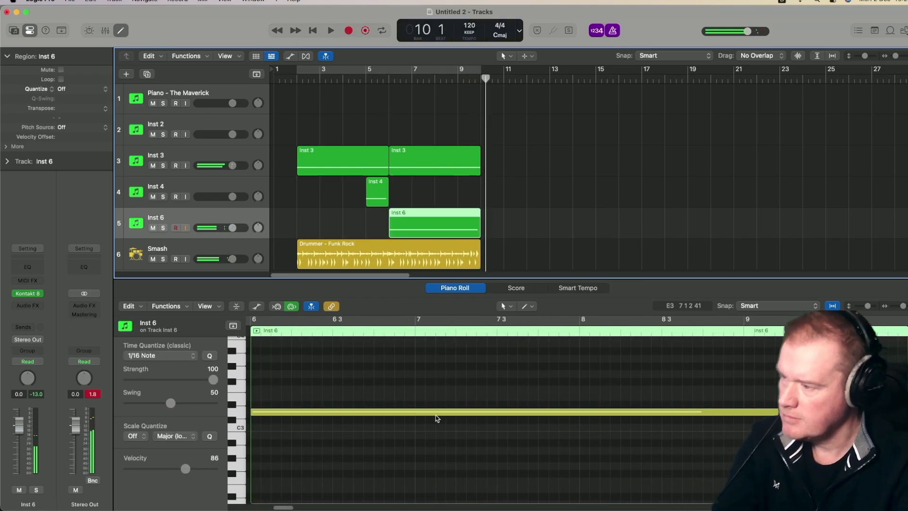
pyautogui.press('super+a')
pyautogui.press('space')
pyautogui.press('space')
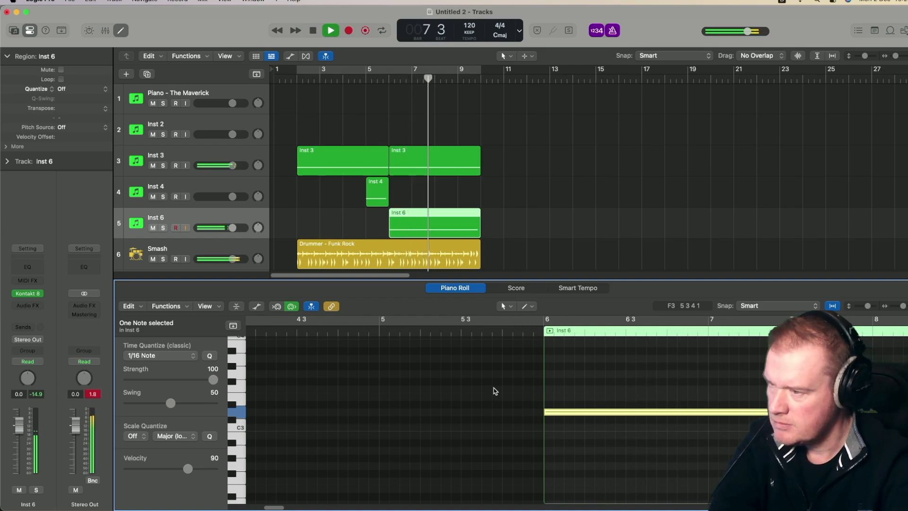
pyautogui.press('space')
# Step: Rename the Inst 6 track as Bass Main Pattern
pyautogui.doubleClick(163, 216)
pyautogui.write('Bass Main Patern')
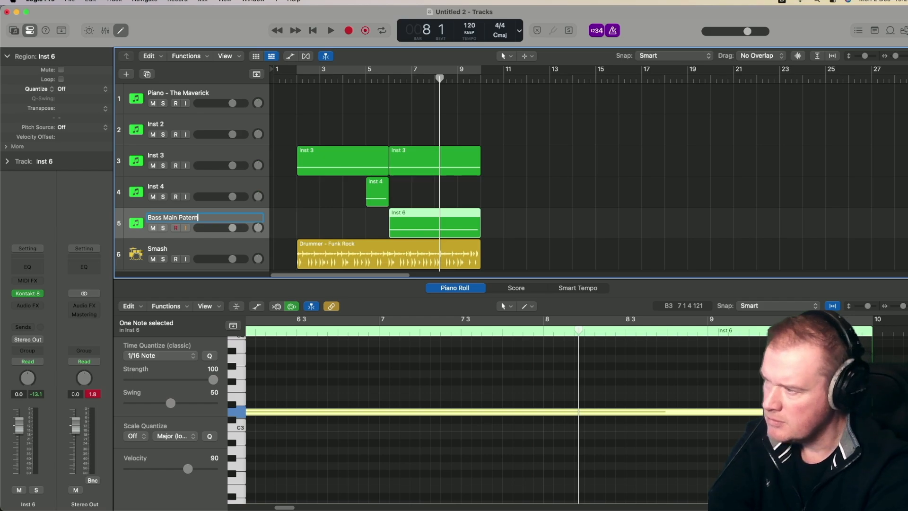
pyautogui.press('Return')
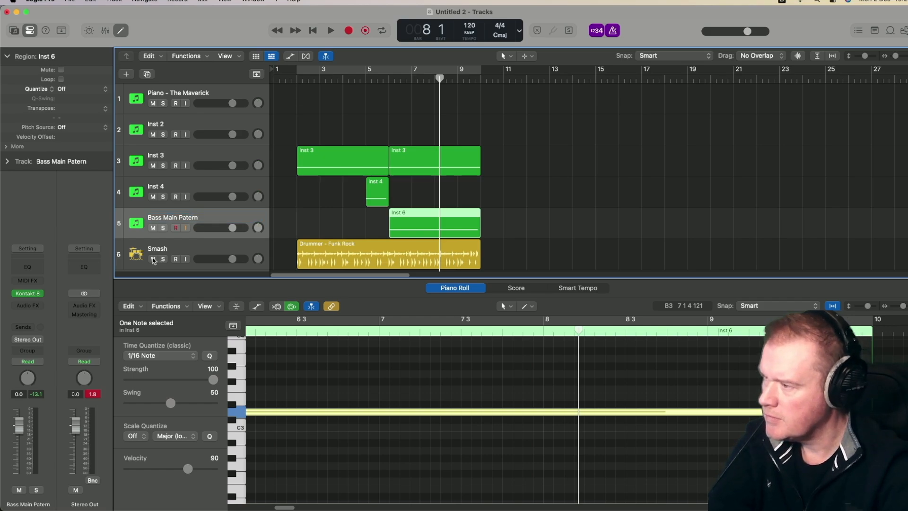
pyautogui.doubleClick(186, 220)
pyautogui.click(187, 217)
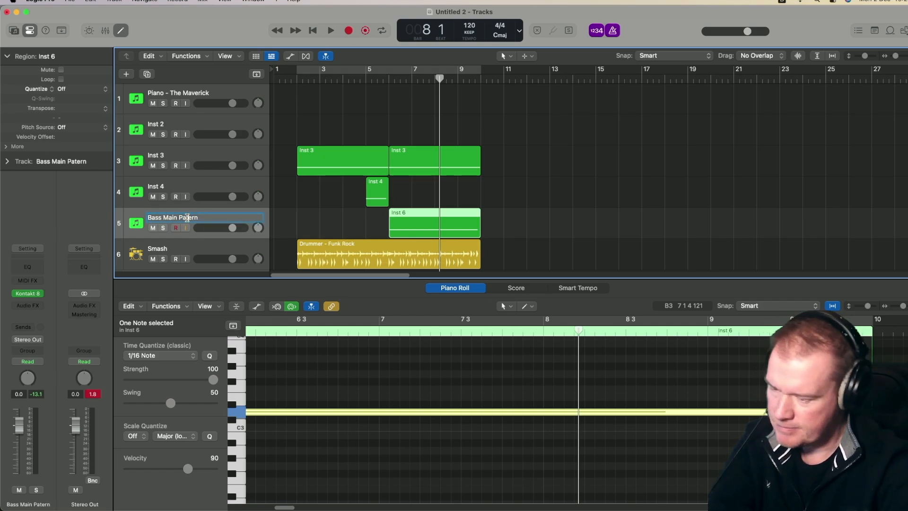
# Step: Rename the Inst 4 track as Bass Intro and the Inst 3 track as Mint Guitar
pyautogui.doubleClick(162, 186)
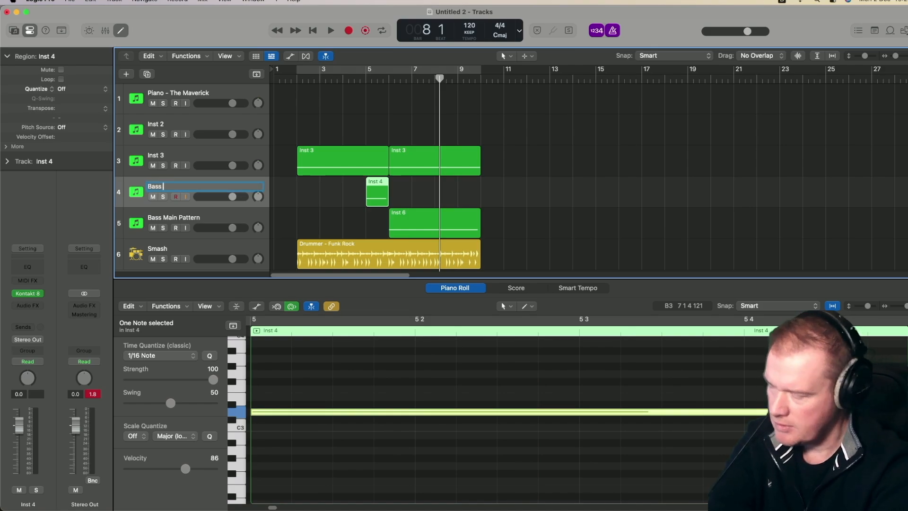
pyautogui.press('Return')
pyautogui.doubleClick(156, 156)
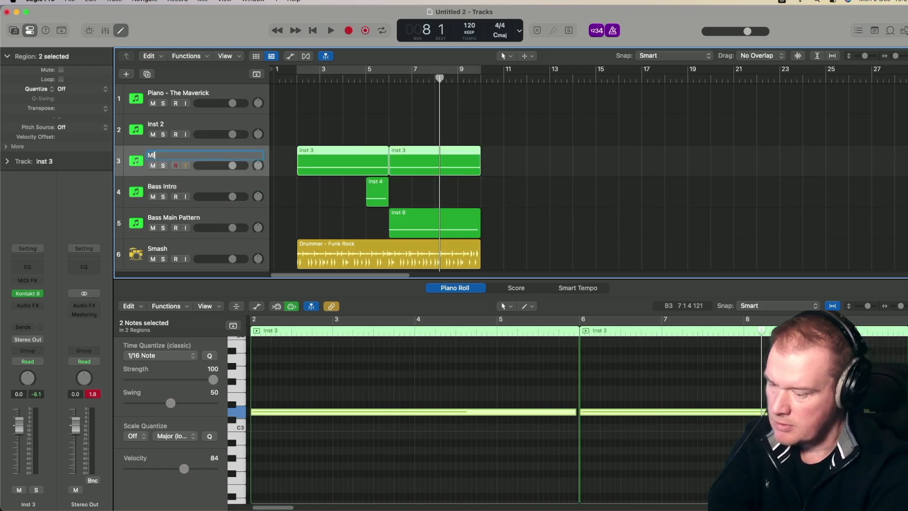
pyautogui.press('Return')
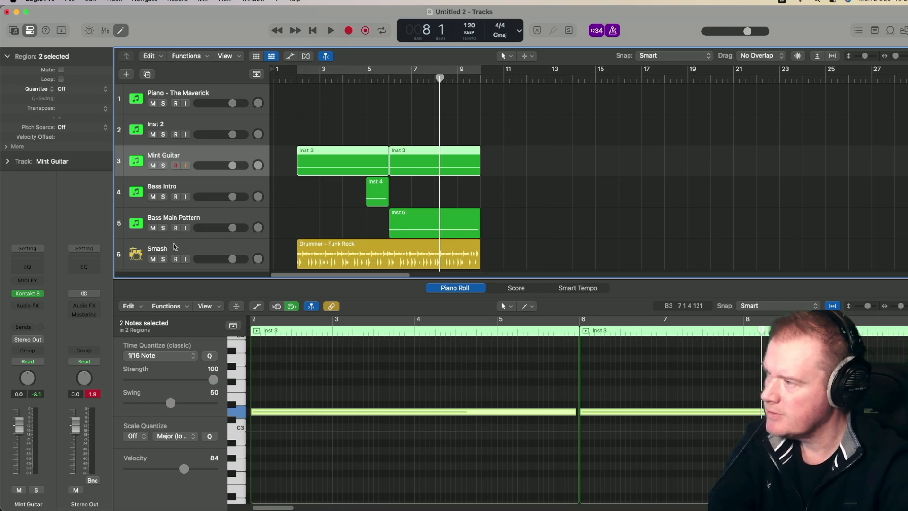
# Step: Play the arrangement from just before bar 2 and select the Piano - The Maverick track during playback
pyautogui.click(289, 79)
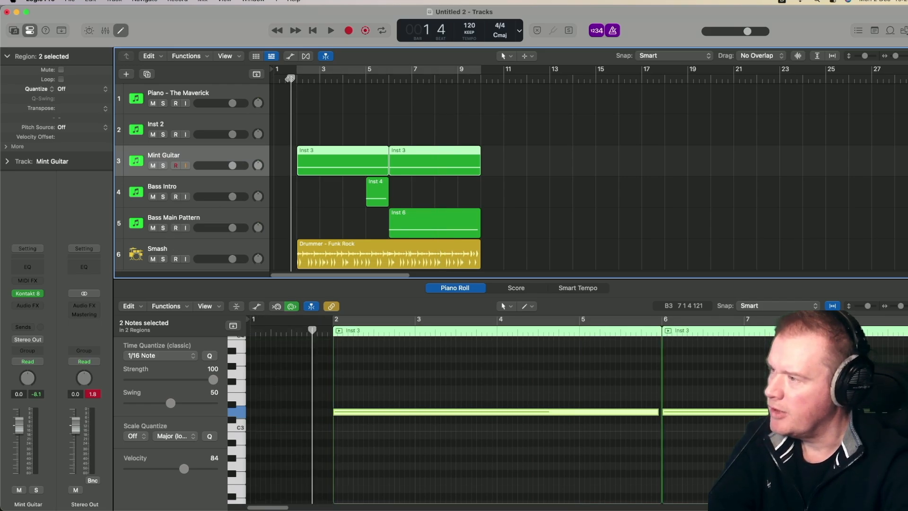
pyautogui.press('space')
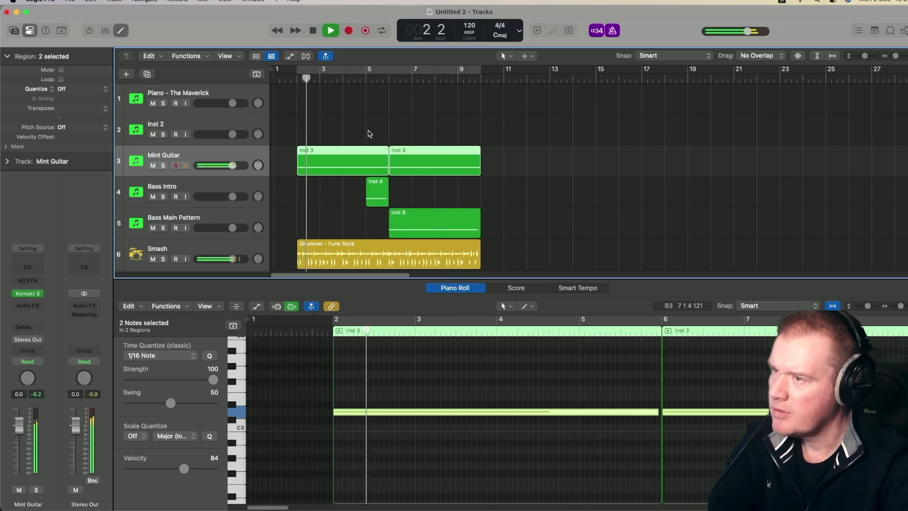
pyautogui.click(238, 93)
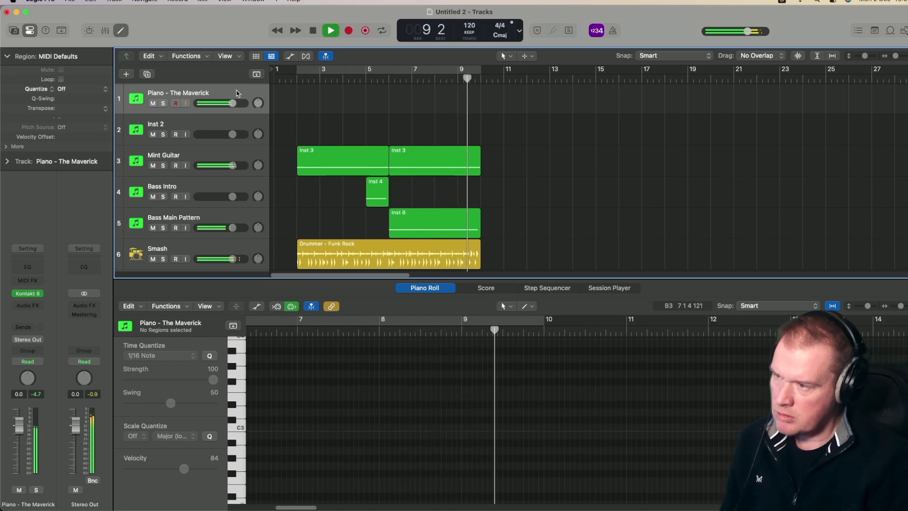
# Step: Turn on cycling from bar 2 to bar 10 and loop the arrangement to rehearse the piano part
pyautogui.press('space')
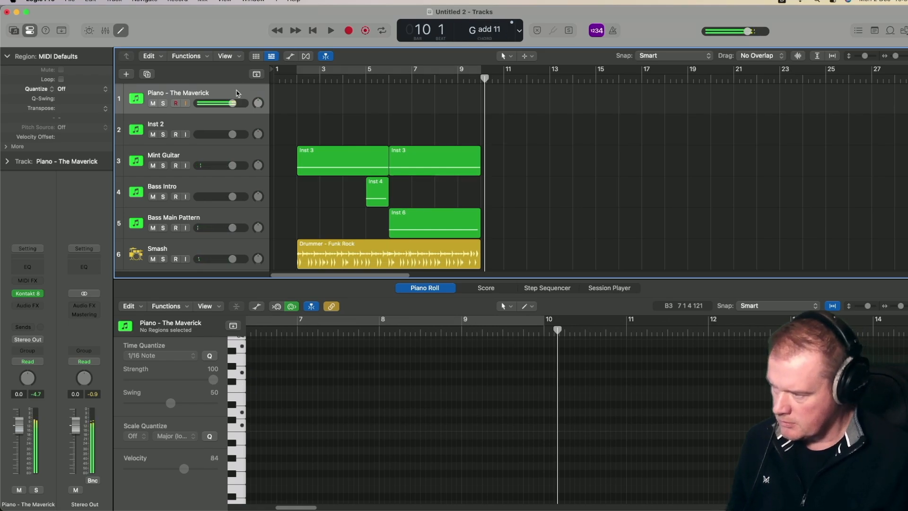
pyautogui.press('Return')
pyautogui.press('space')
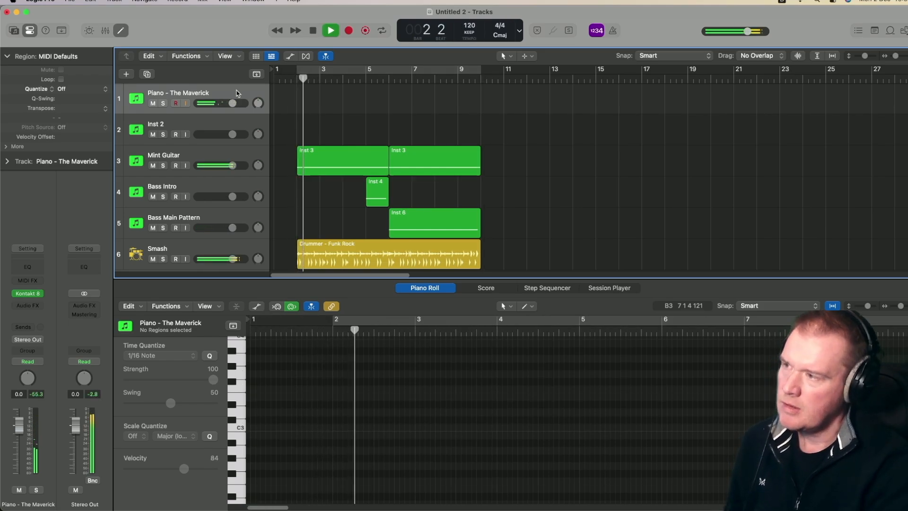
pyautogui.press('space')
pyautogui.click(367, 75)
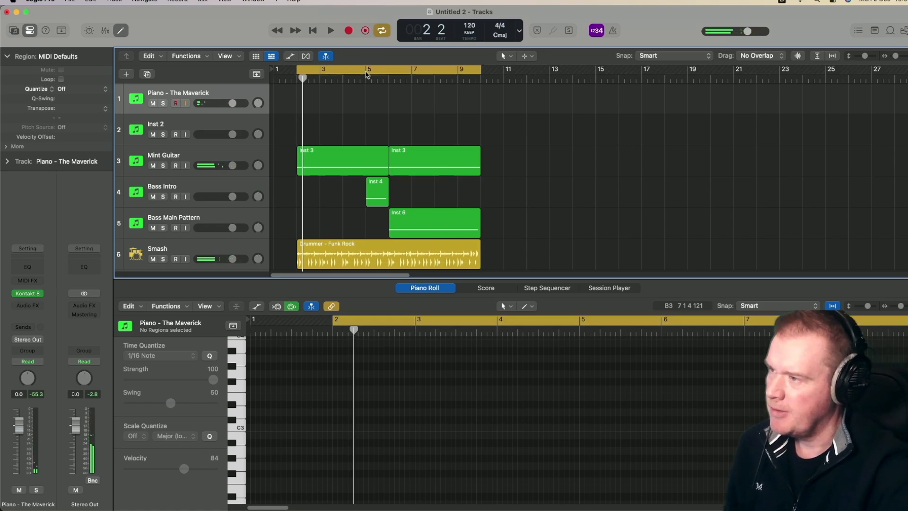
pyautogui.press('space')
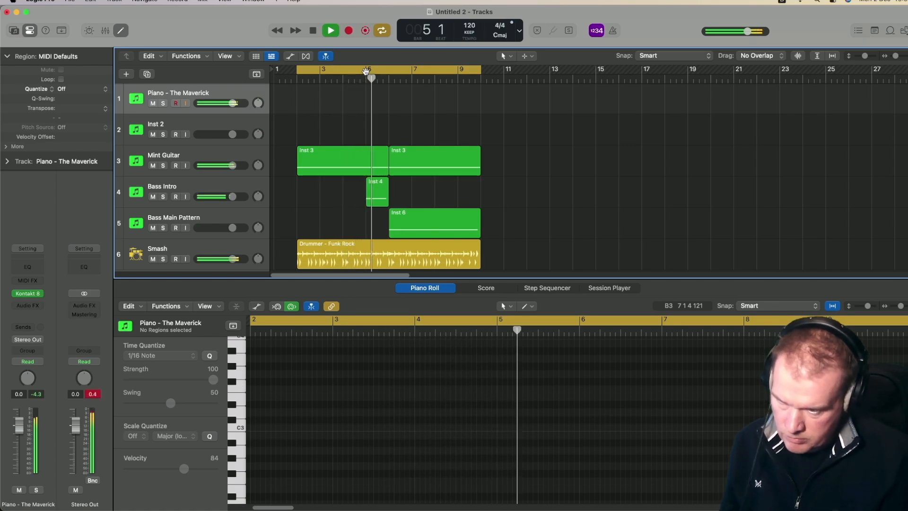
pyautogui.press('space')
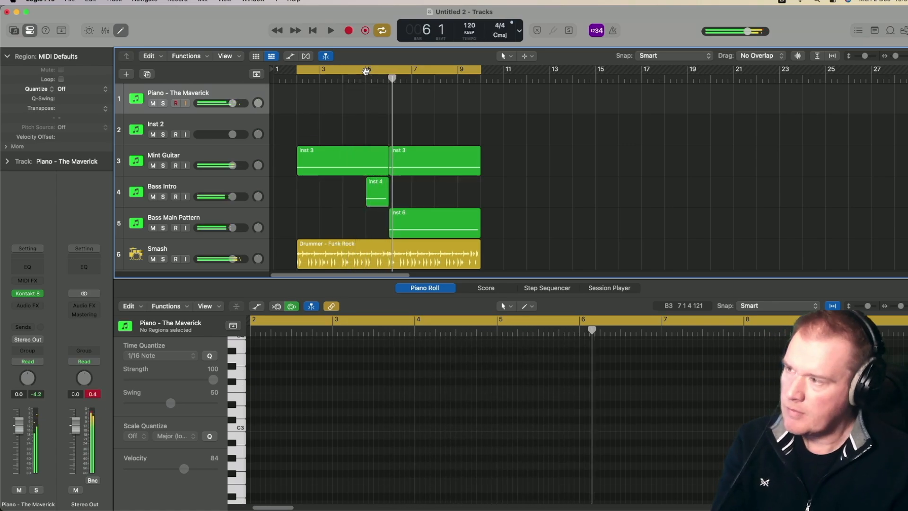
# Step: Record the piano pattern on the Piano - The Maverick track from bar 2 to bar 6 and play it back
pyautogui.press('r')
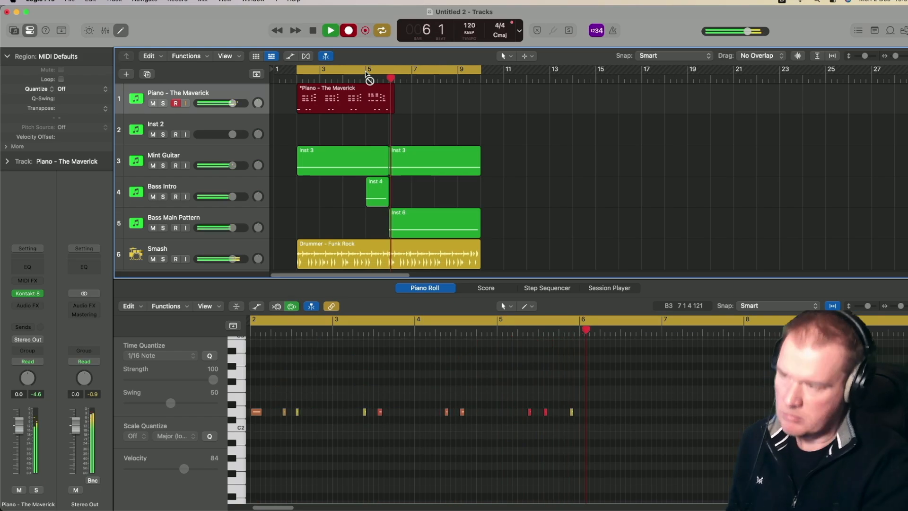
pyautogui.press('space')
pyautogui.press('space')
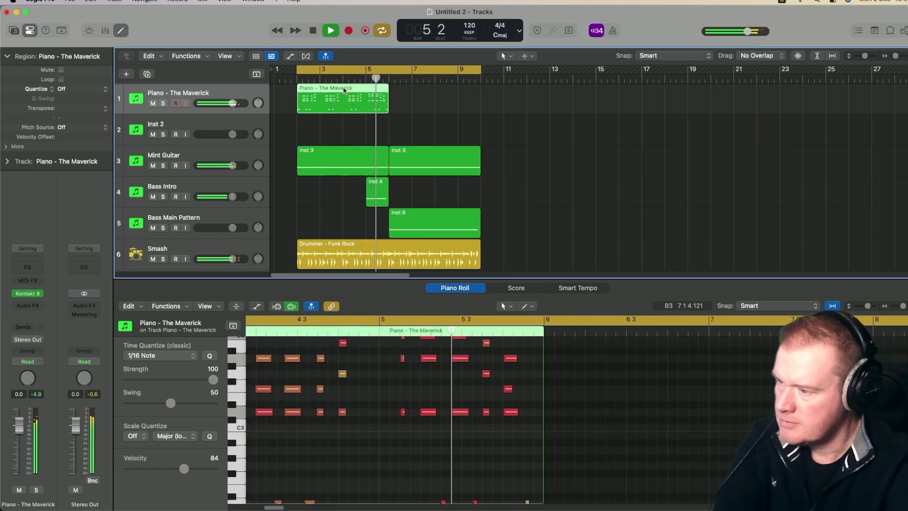
pyautogui.press('space')
# Step: Delete the short three-note chord early in bar 5 of the piano region, check the playback, and move the region to start at bar 6
pyautogui.scroll(3, 393, 376)
pyautogui.moveTo(384, 353); pyautogui.dragTo(412, 473)
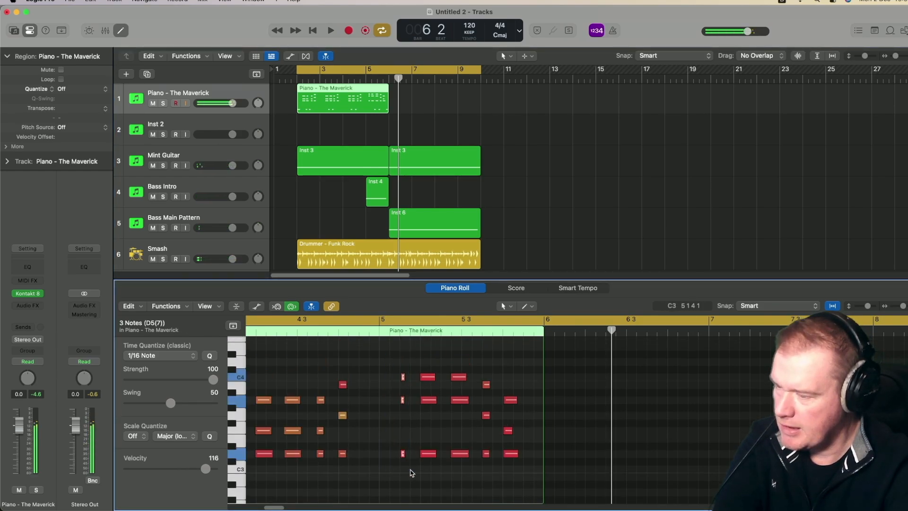
pyautogui.scroll(-7, 411, 473)
pyautogui.press('Return')
pyautogui.press('space')
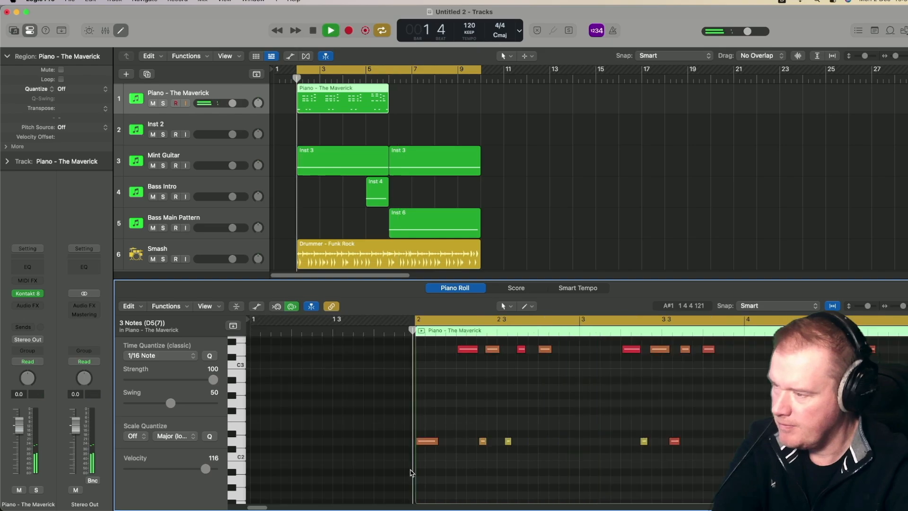
pyautogui.scroll(5, 412, 472)
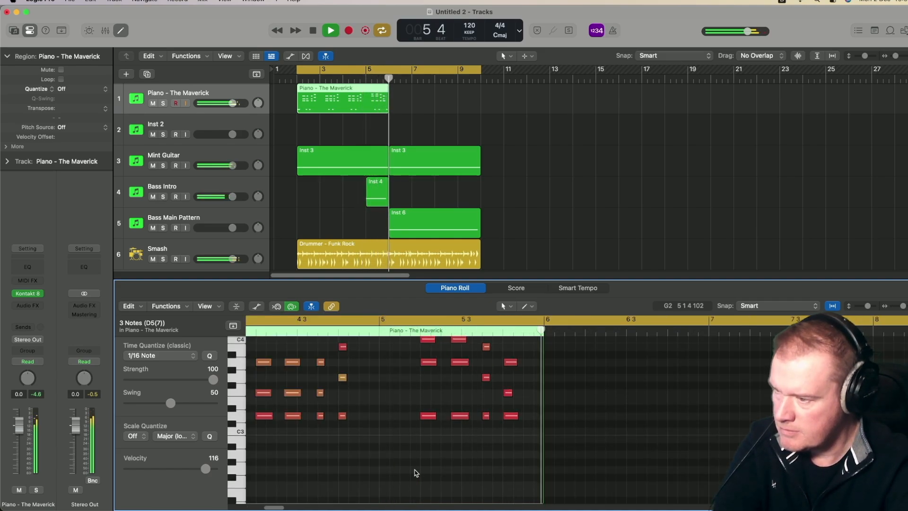
pyautogui.press('space')
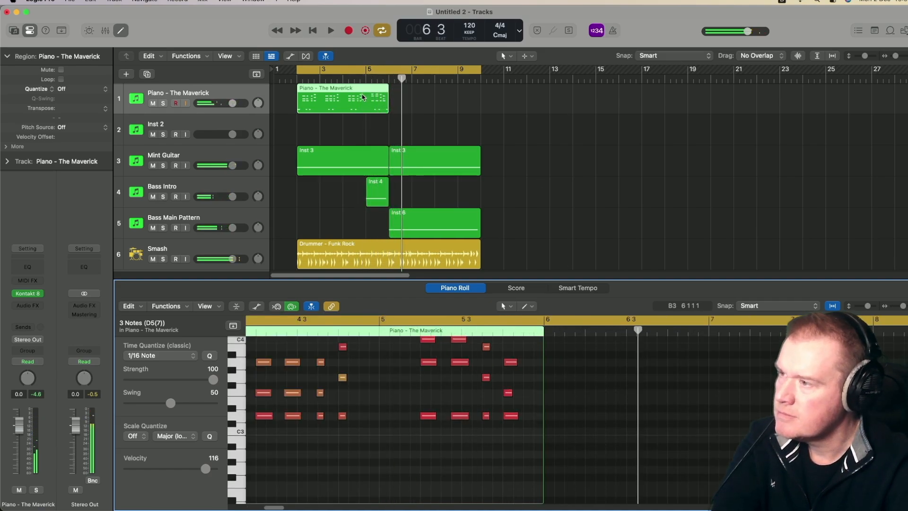
pyautogui.moveTo(361, 91); pyautogui.dragTo(436, 93)
# Step: Open Kontakt 8 in stereo on the Inst 2 track and try out its All Nighter Kit
pyautogui.click(216, 125)
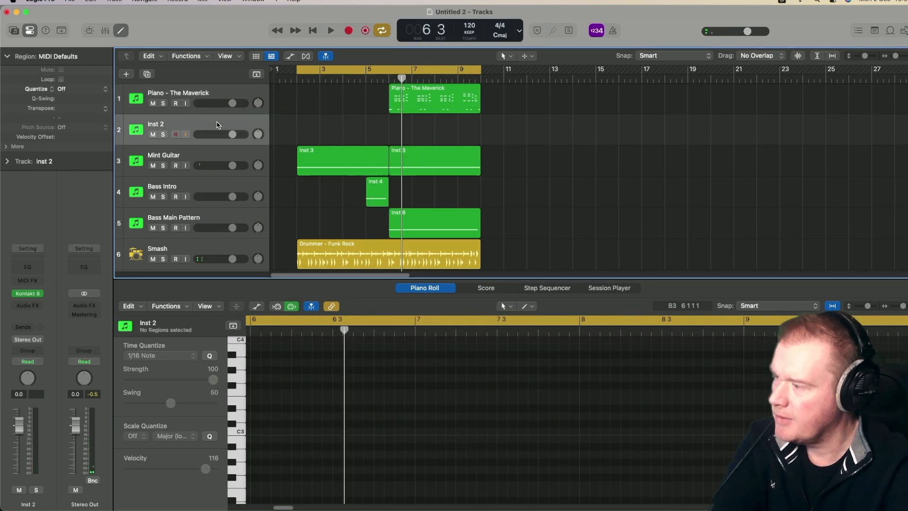
pyautogui.click(27, 295)
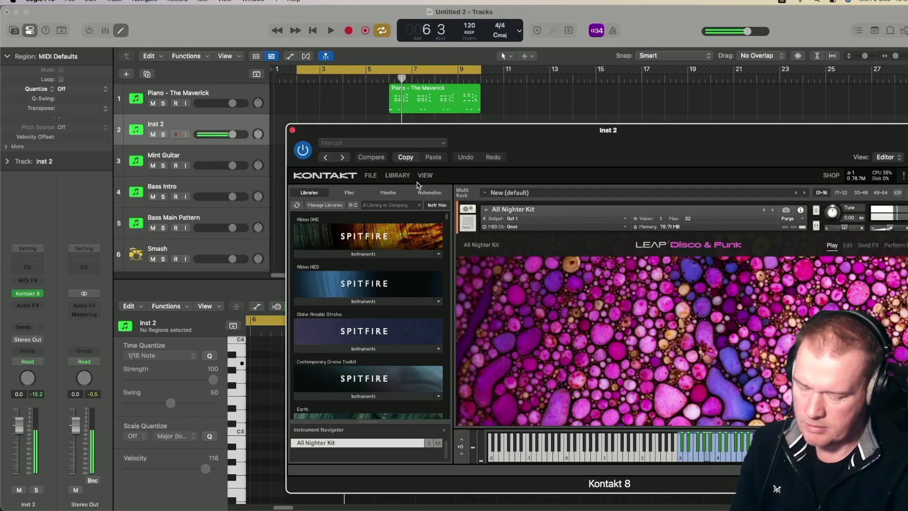
pyautogui.moveTo(517, 128); pyautogui.dragTo(356, 111)
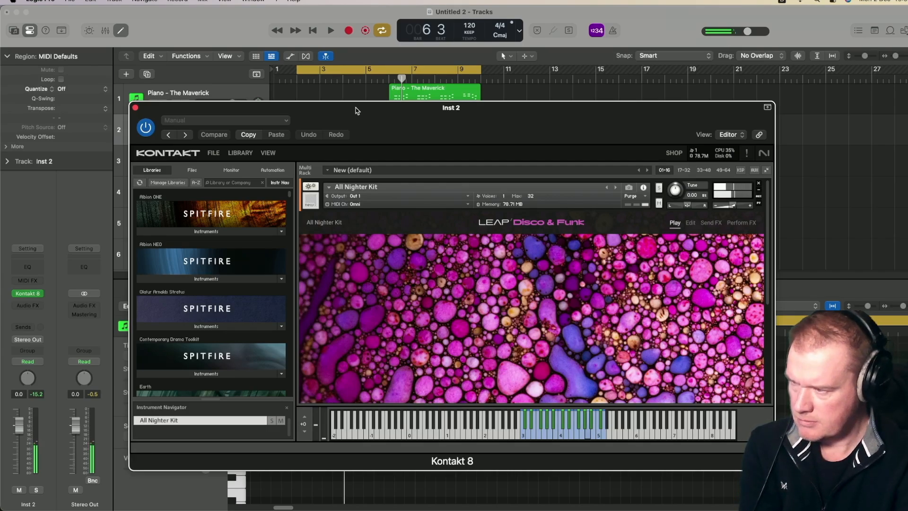
pyautogui.click(136, 107)
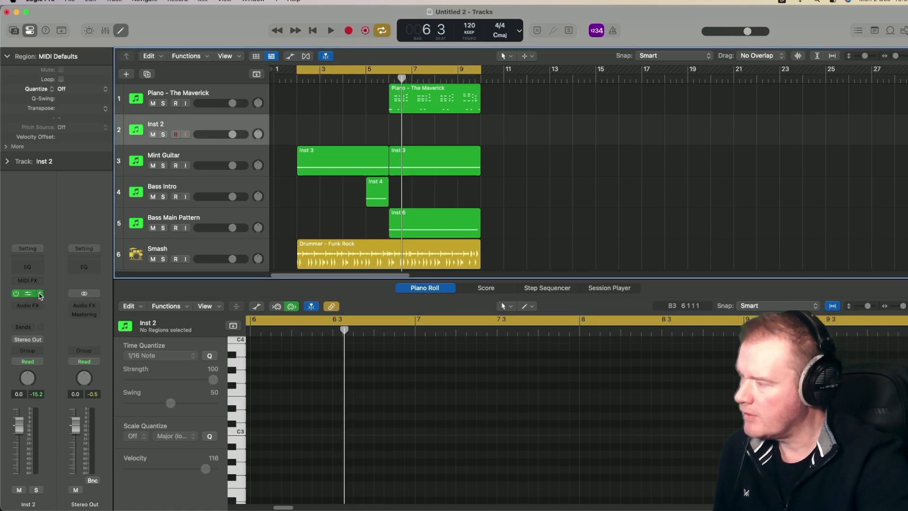
pyautogui.click(40, 295)
pyautogui.moveTo(89, 313)
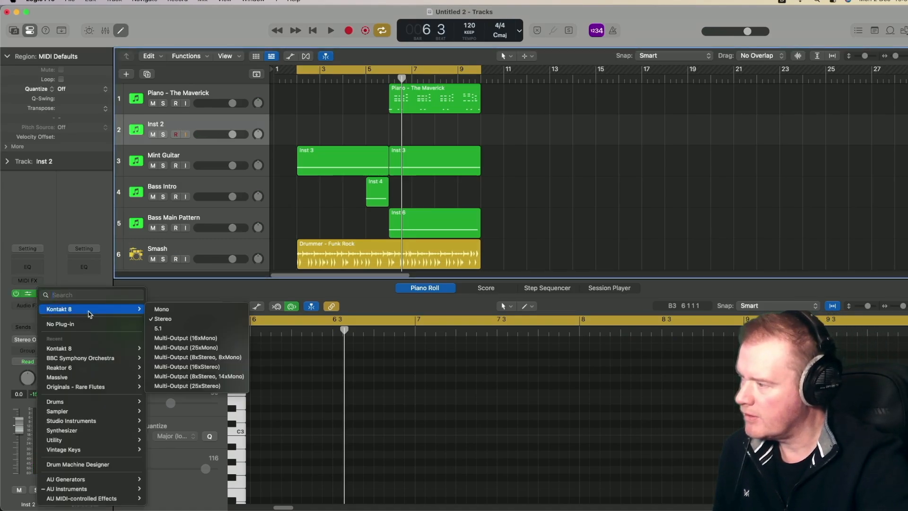
pyautogui.click(171, 319)
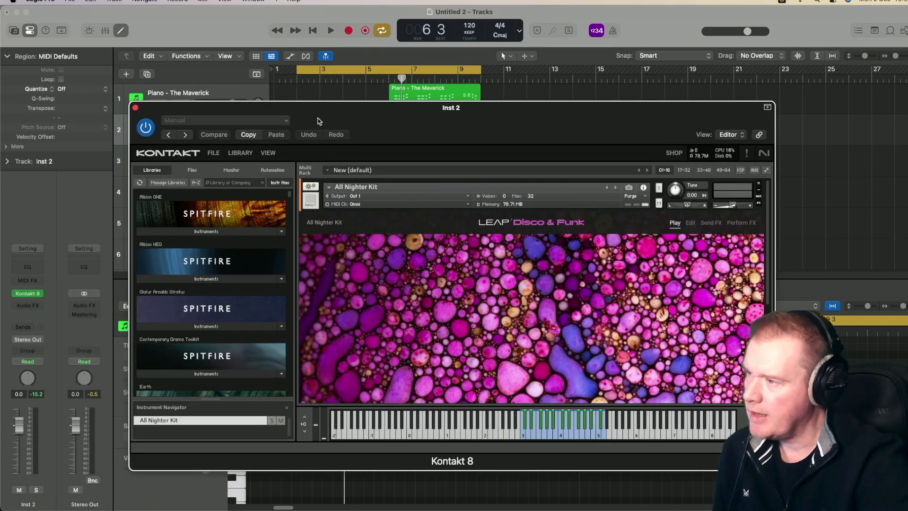
pyautogui.moveTo(317, 118); pyautogui.dragTo(280, 69)
# Step: Browse the Kontakt libraries to the 3 - Electric Pianos folder under Band in the Kontakt Factory Library
pyautogui.scroll(-10, 192, 319)
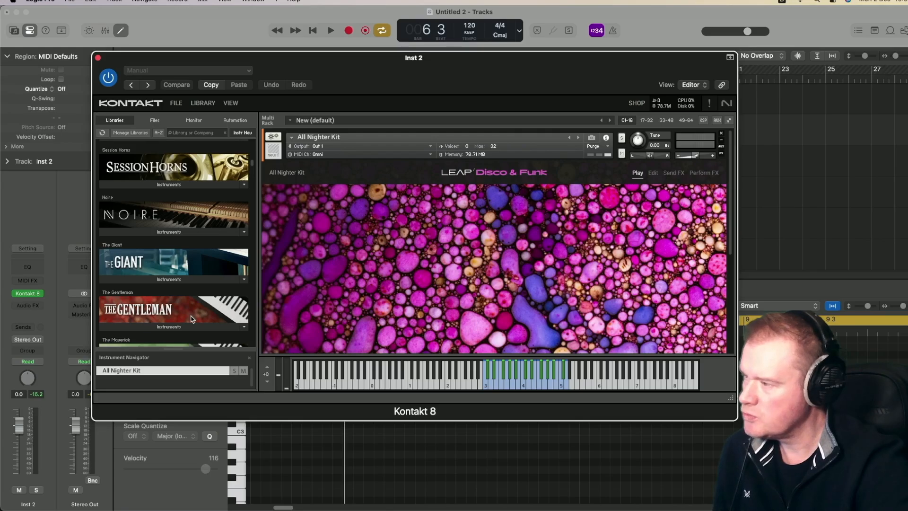
pyautogui.scroll(-5, 191, 319)
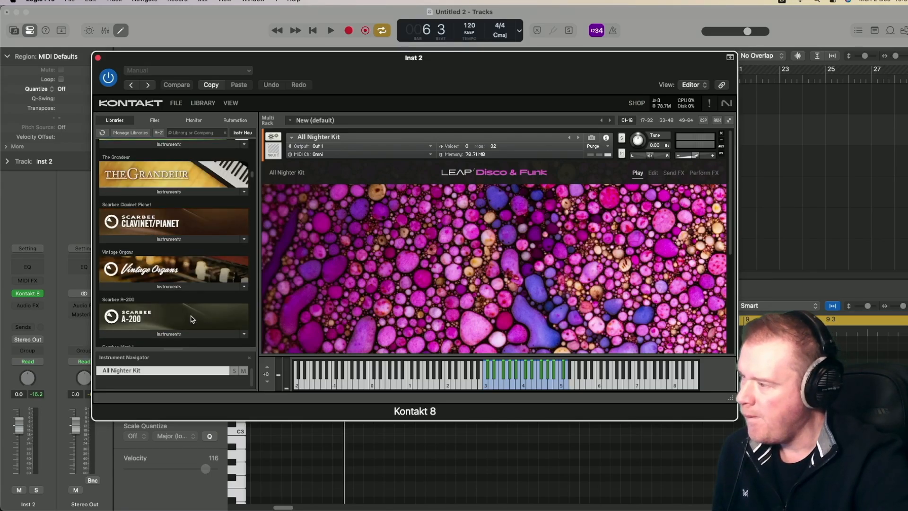
pyautogui.scroll(-5, 192, 319)
pyautogui.scroll(-2, 192, 319)
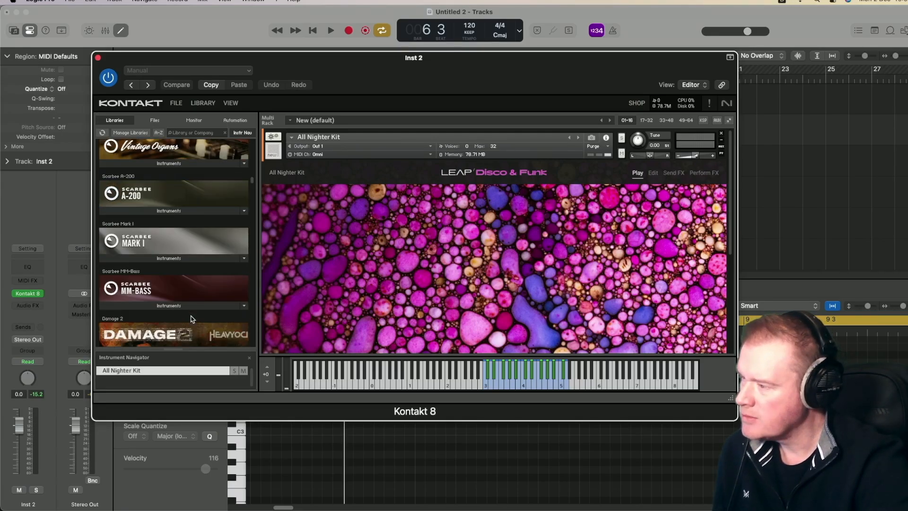
pyautogui.scroll(4, 192, 319)
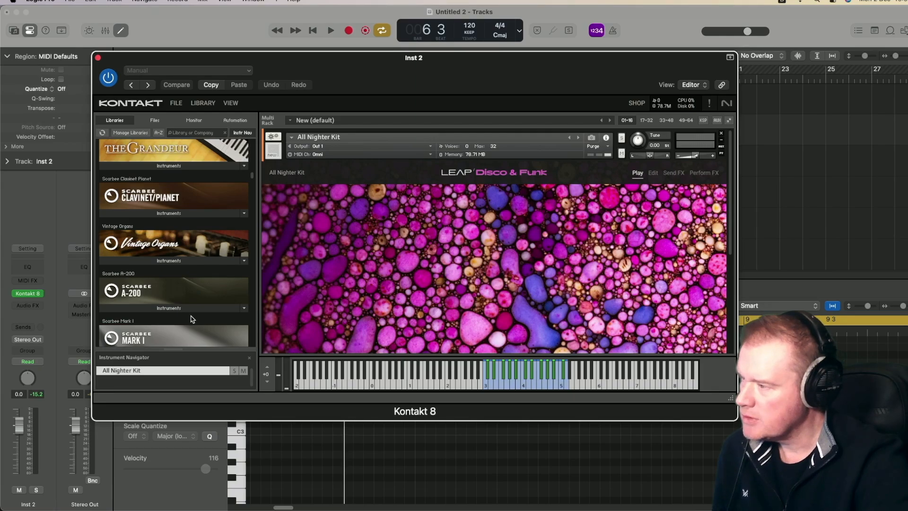
pyautogui.scroll(-5, 192, 319)
pyautogui.scroll(-10, 192, 319)
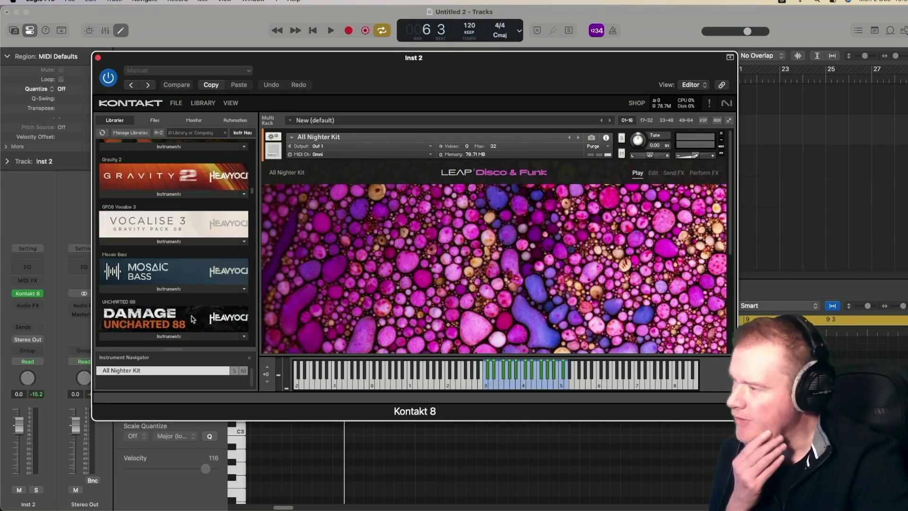
pyautogui.scroll(-8, 192, 319)
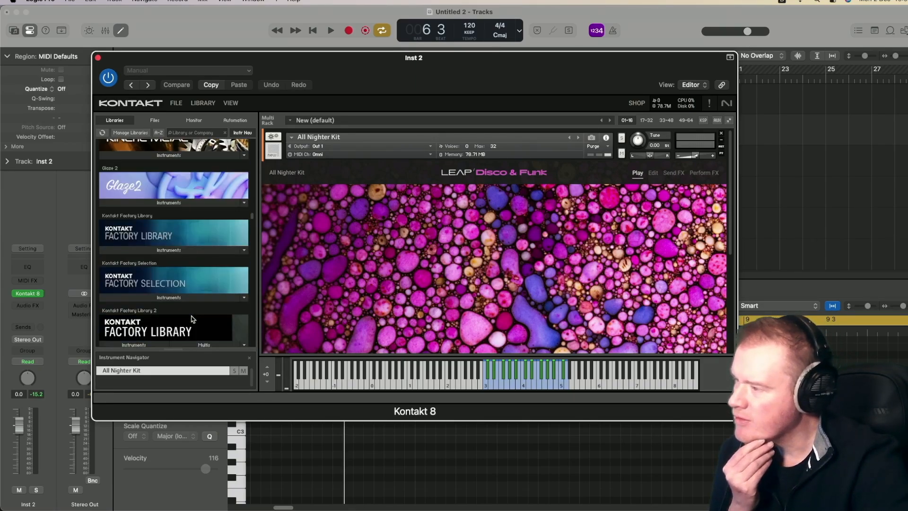
pyautogui.click(166, 190)
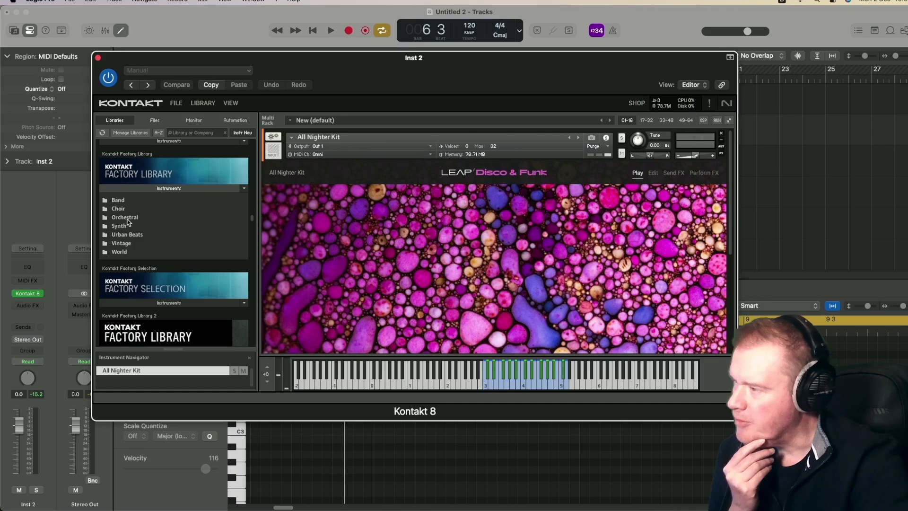
pyautogui.click(119, 200)
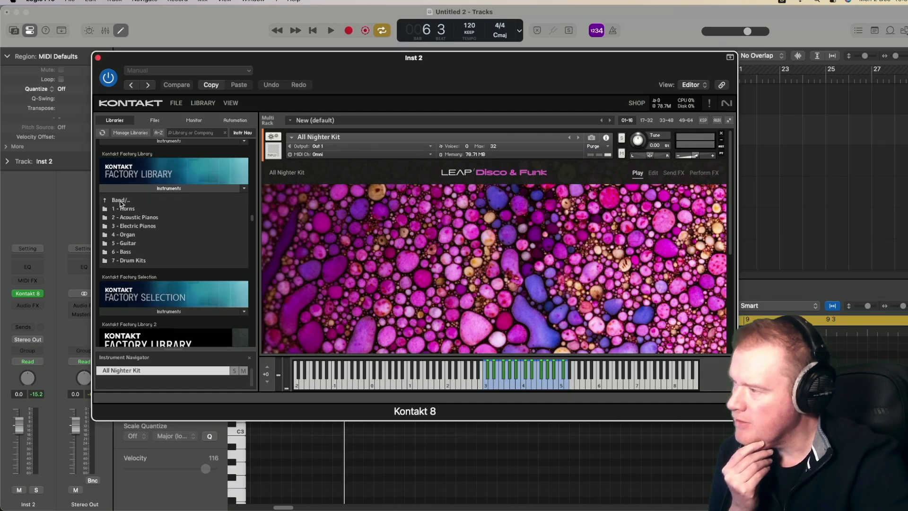
pyautogui.doubleClick(140, 227)
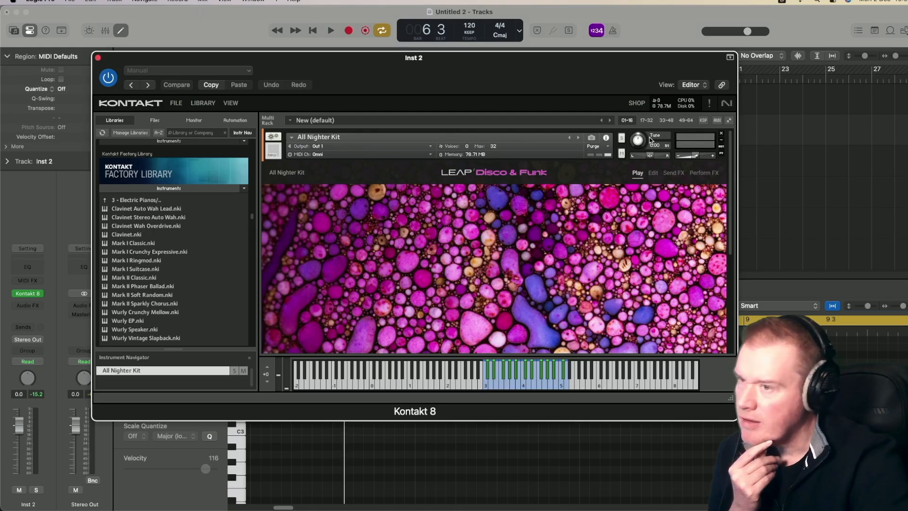
# Step: Remove the All Nighter Kit and load the Mark I Ringmod electric piano in its place
pyautogui.click(722, 135)
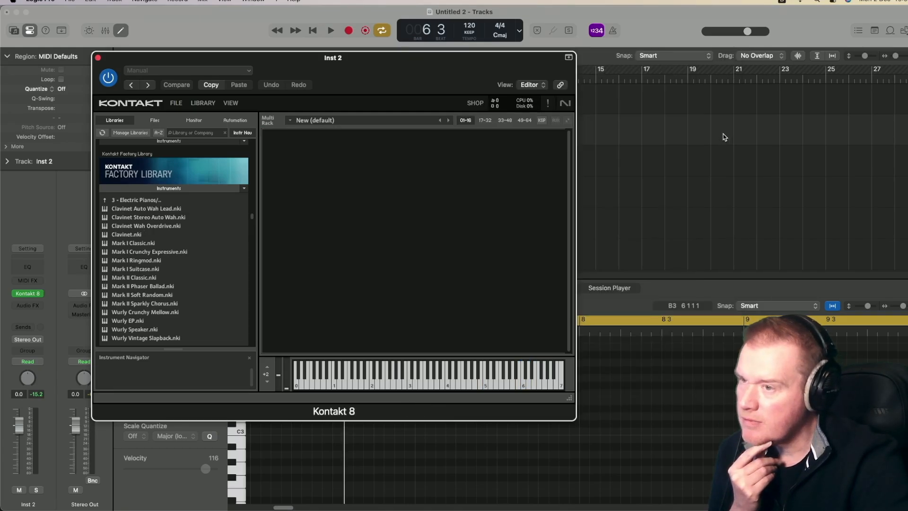
pyautogui.click(159, 254)
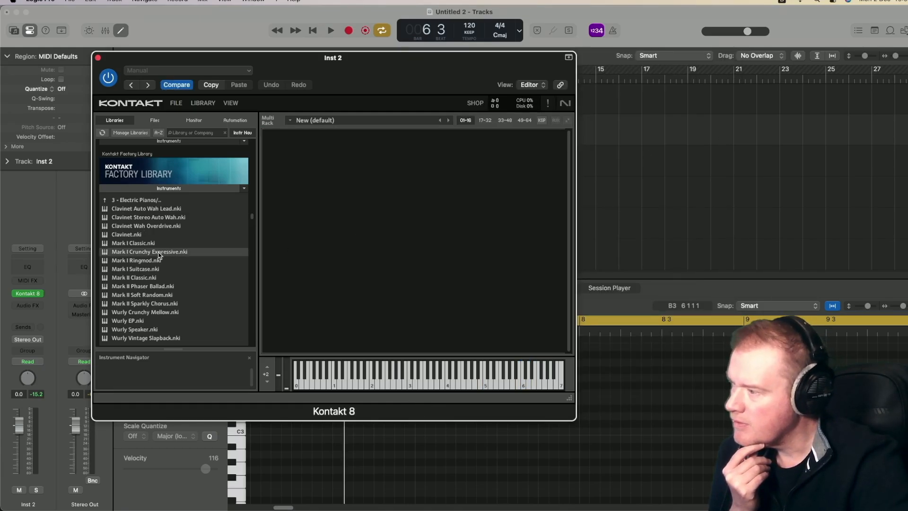
pyautogui.click(106, 262)
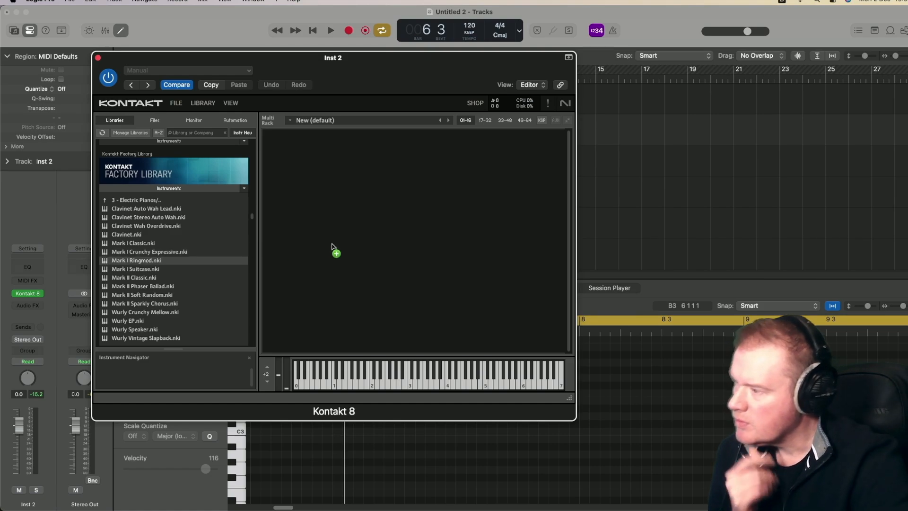
pyautogui.moveTo(332, 245); pyautogui.dragTo(333, 246)
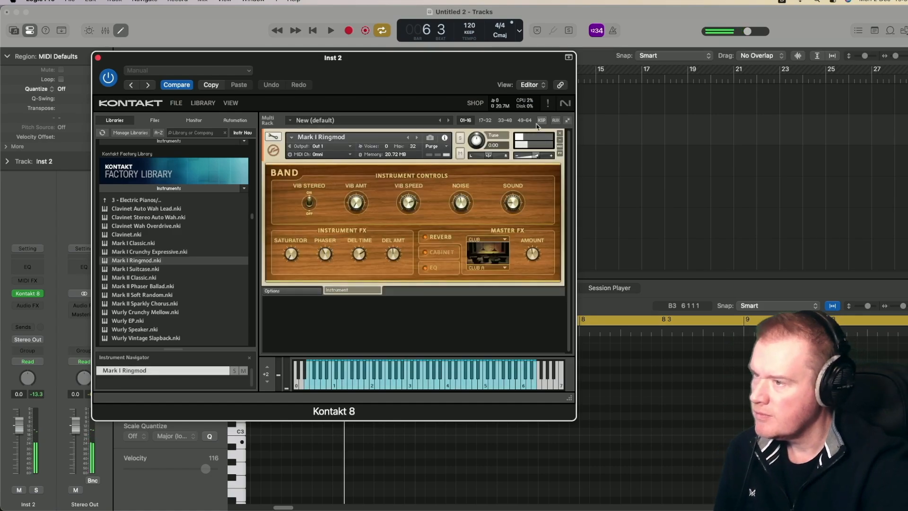
# Step: Replace Mark I Ringmod with the Mark II Soft Random electric piano and close the instrument window
pyautogui.click(560, 134)
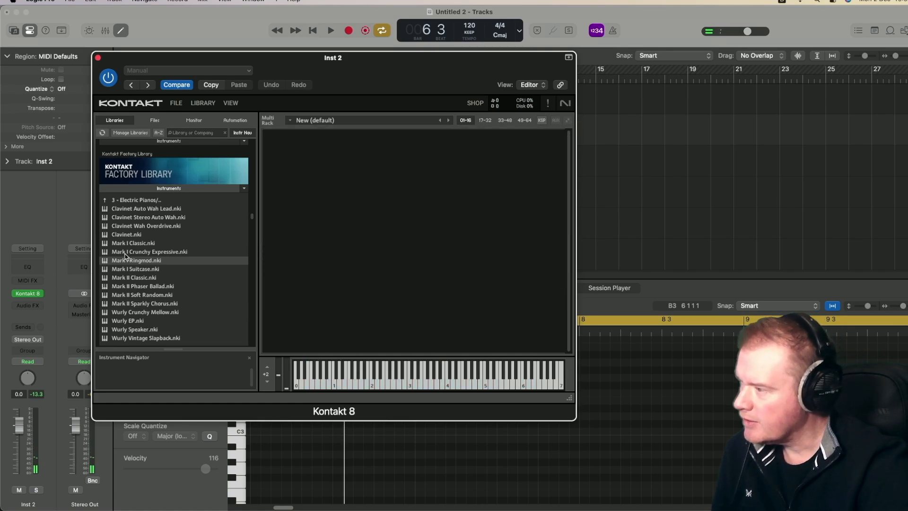
pyautogui.moveTo(105, 296); pyautogui.dragTo(340, 257)
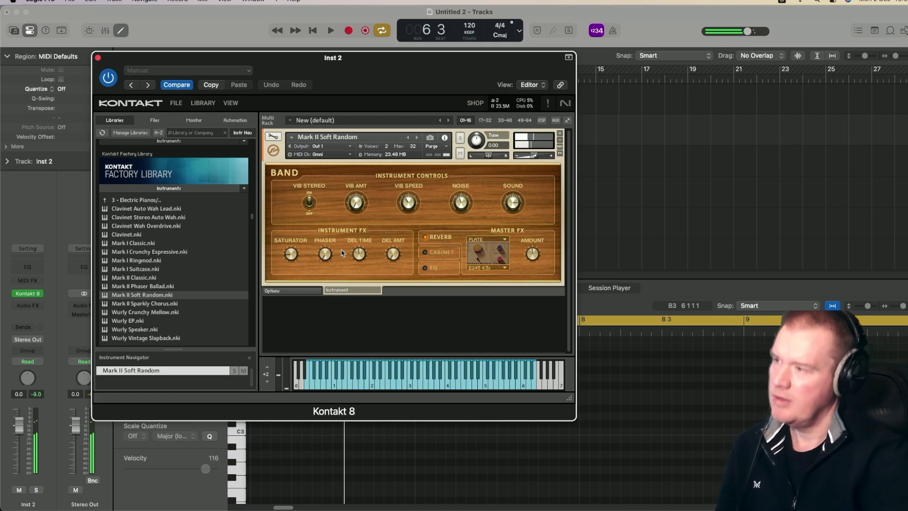
pyautogui.click(97, 58)
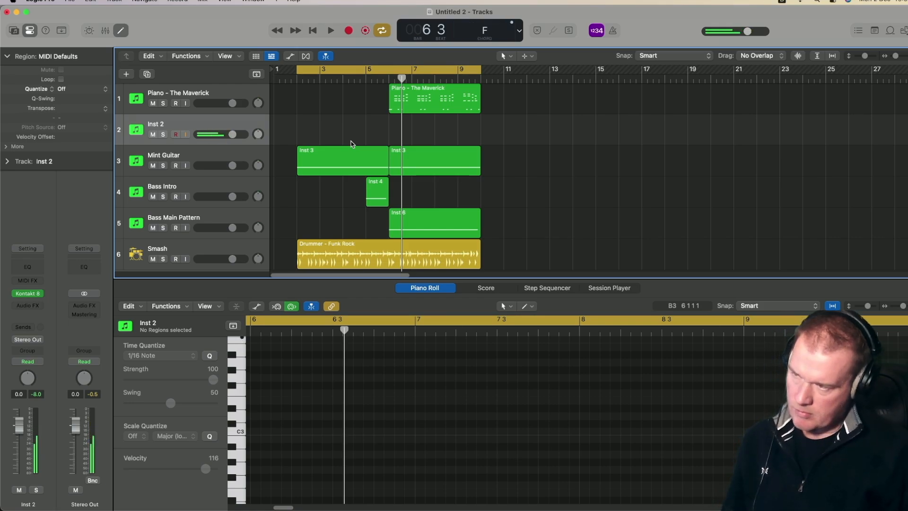
# Step: Play the looped arrangement to rehearse an electric piano part on the Inst 2 track
pyautogui.press('space')
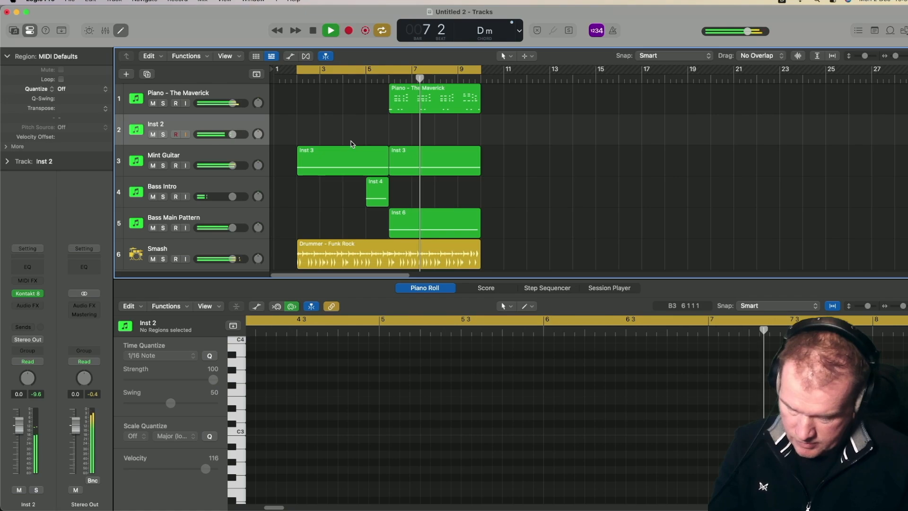
pyautogui.press('space')
pyautogui.press('space')
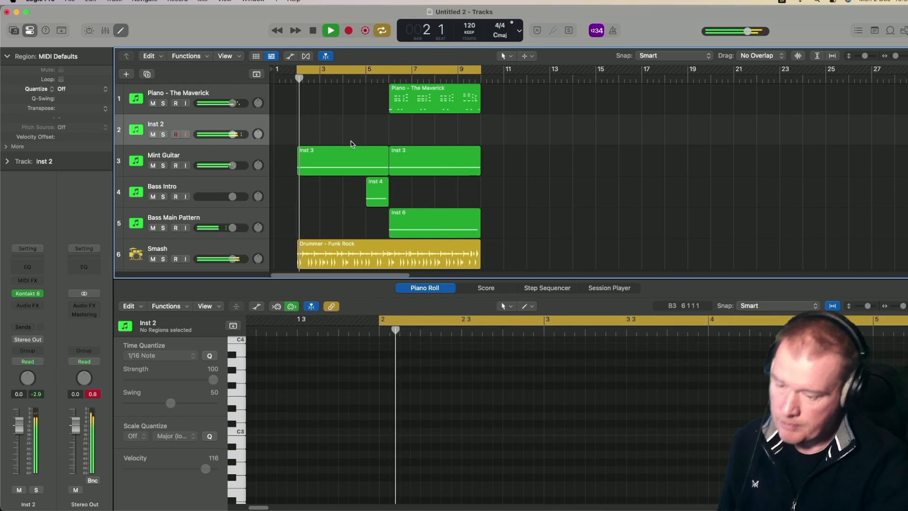
# Step: Mute the Piano - The Maverick track and play the loop to rehearse the electric piano part on Inst 2
pyautogui.press('space')
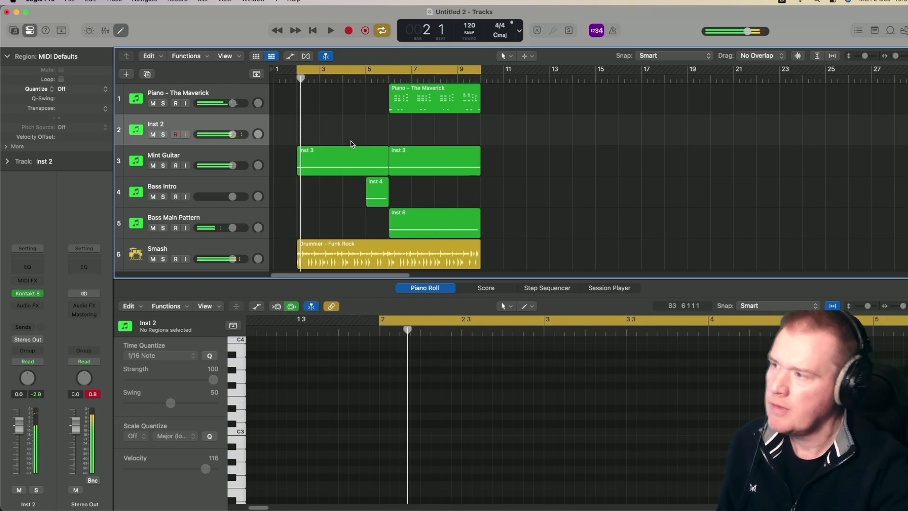
pyautogui.click(152, 104)
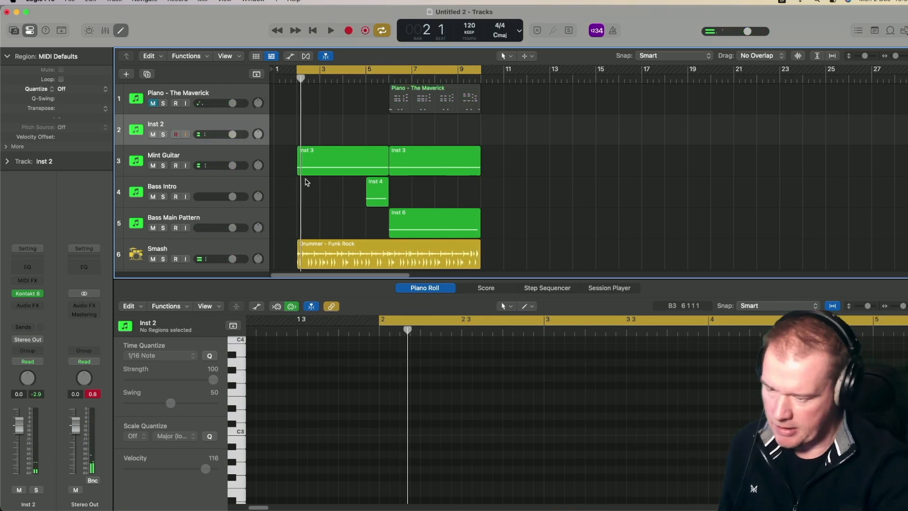
pyautogui.press('space')
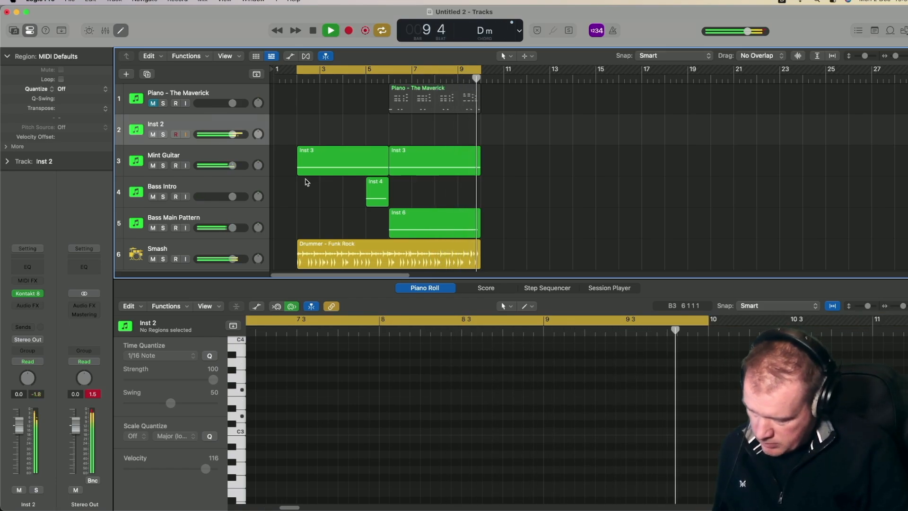
# Step: Record an electric piano take on the Inst 2 track across the looped bars 2 to 9
pyautogui.press('space')
pyautogui.press('r')
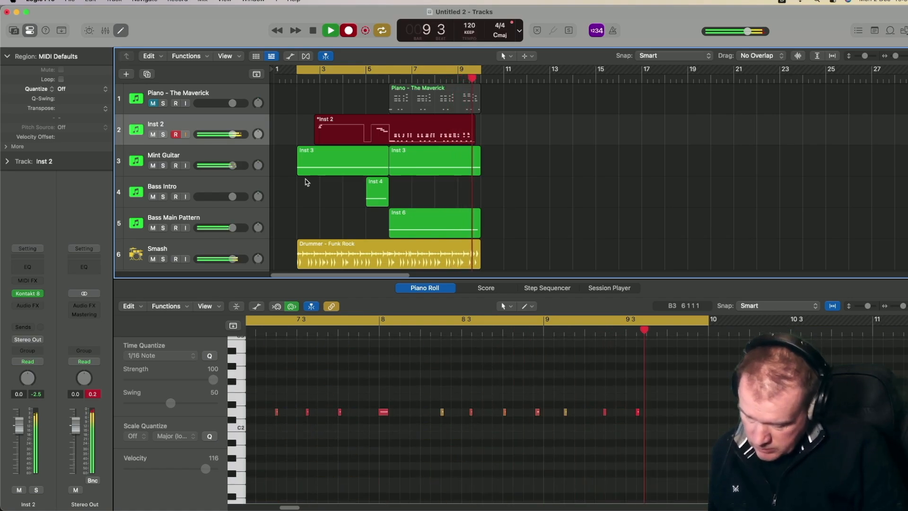
pyautogui.press('space')
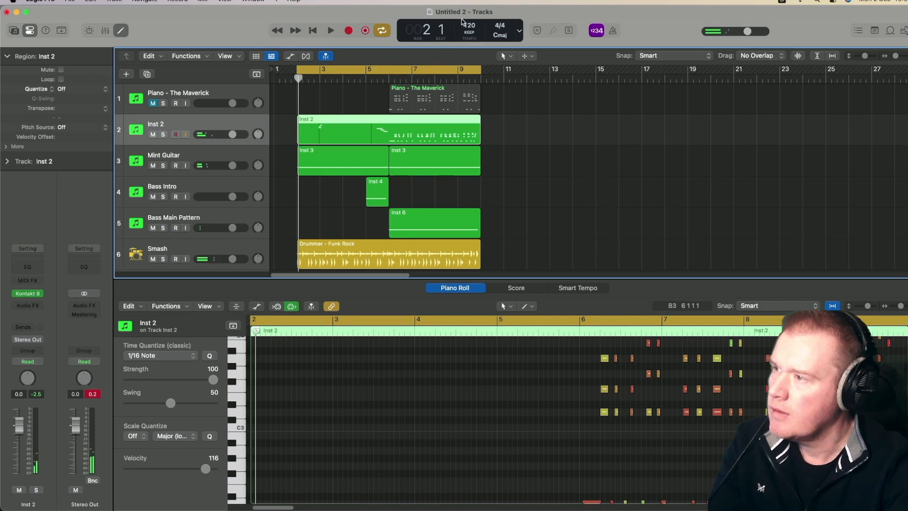
# Step: Split the recorded Inst 2 region at bar 6 with the Scissors Tool and return to the Pointer Tool
pyautogui.click(500, 57)
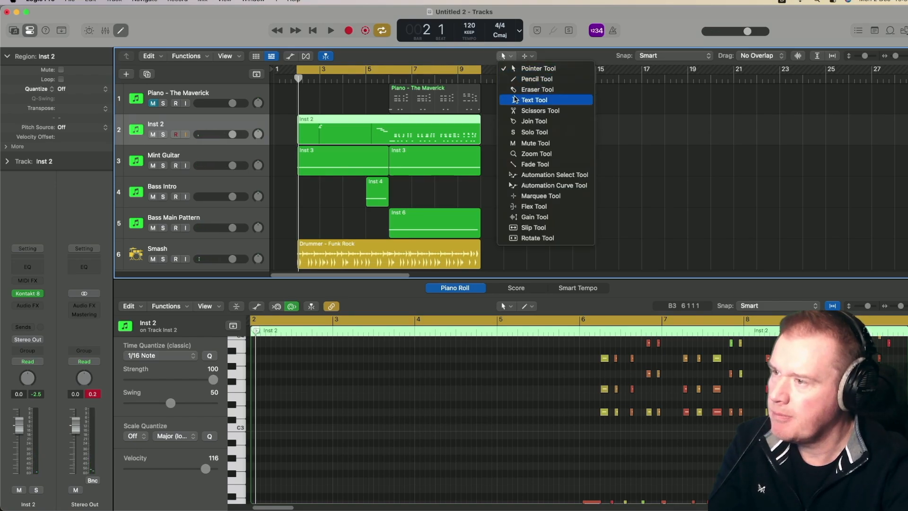
pyautogui.click(499, 113)
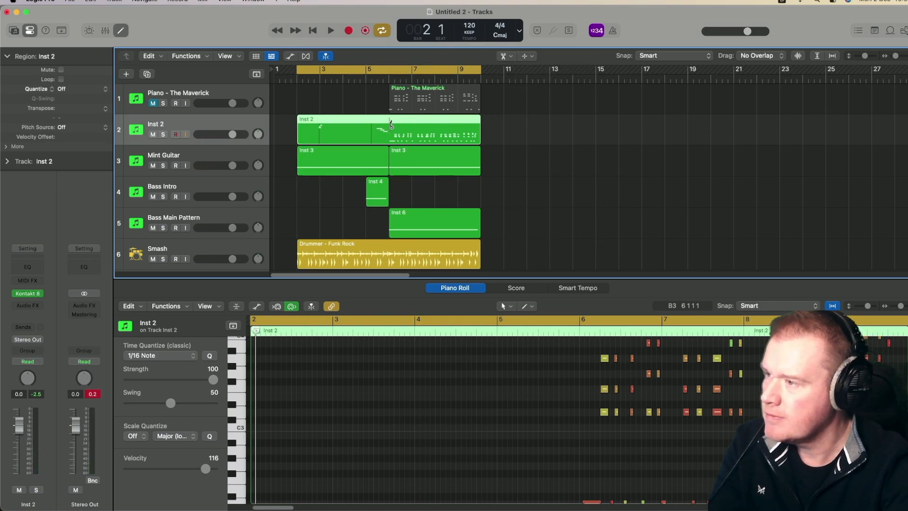
pyautogui.click(391, 126)
pyautogui.click(503, 57)
pyautogui.click(508, 67)
# Step: Audition the intro and transpose the three notes around bar 3 of the first Inst 2 region by -12 semitones
pyautogui.press('space')
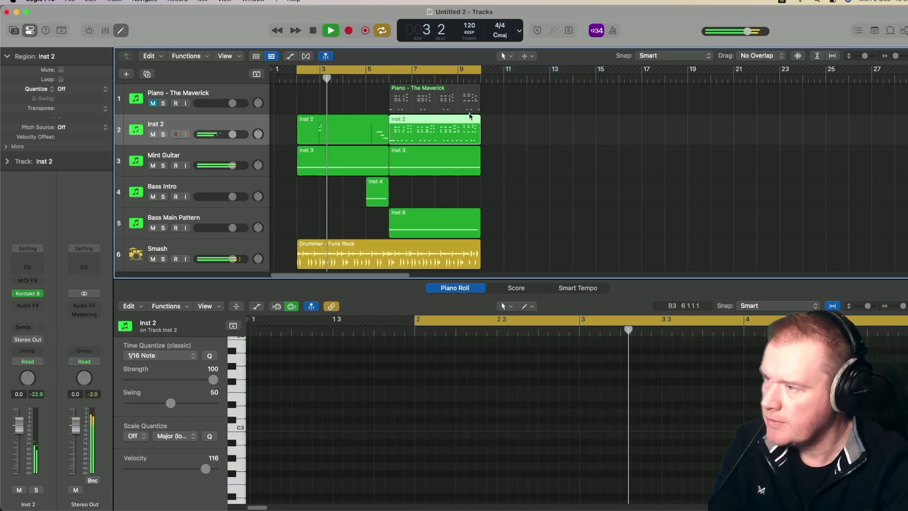
pyautogui.press('space')
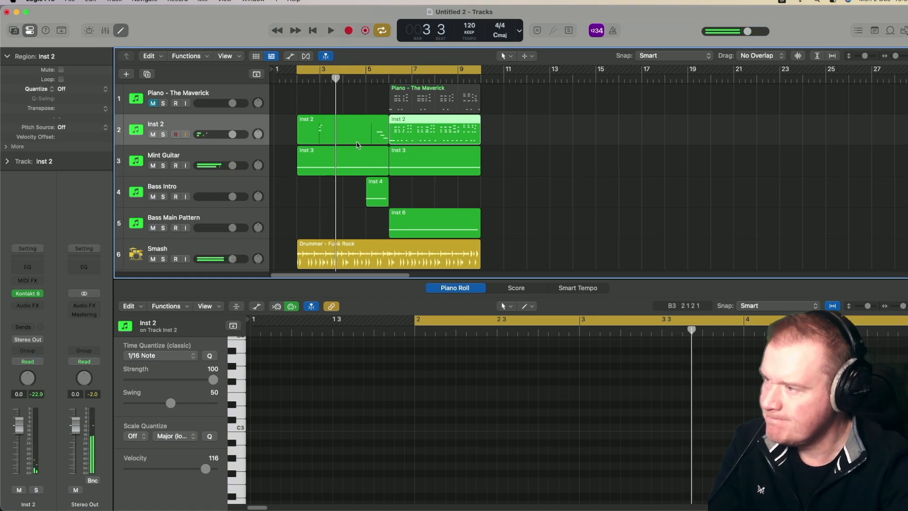
pyautogui.click(353, 137)
pyautogui.moveTo(466, 450); pyautogui.dragTo(390, 353)
pyautogui.click(129, 306)
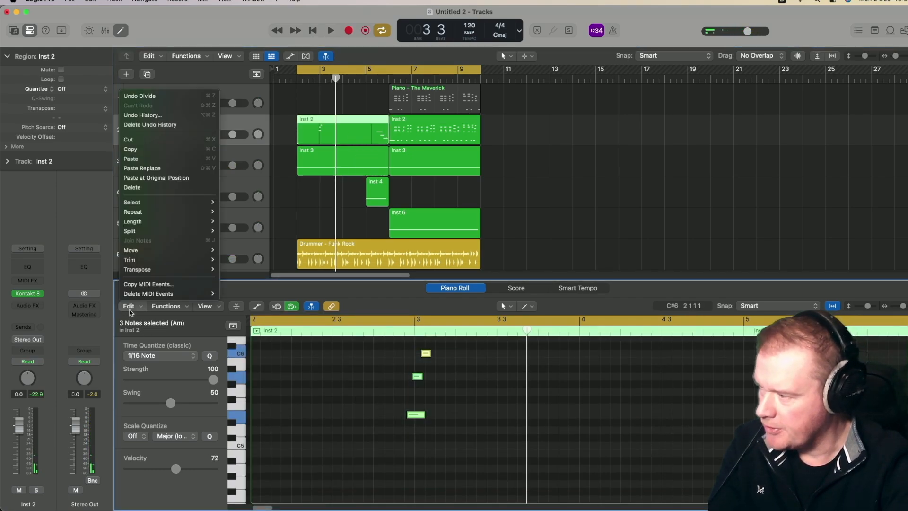
pyautogui.moveTo(203, 269)
pyautogui.click(234, 297)
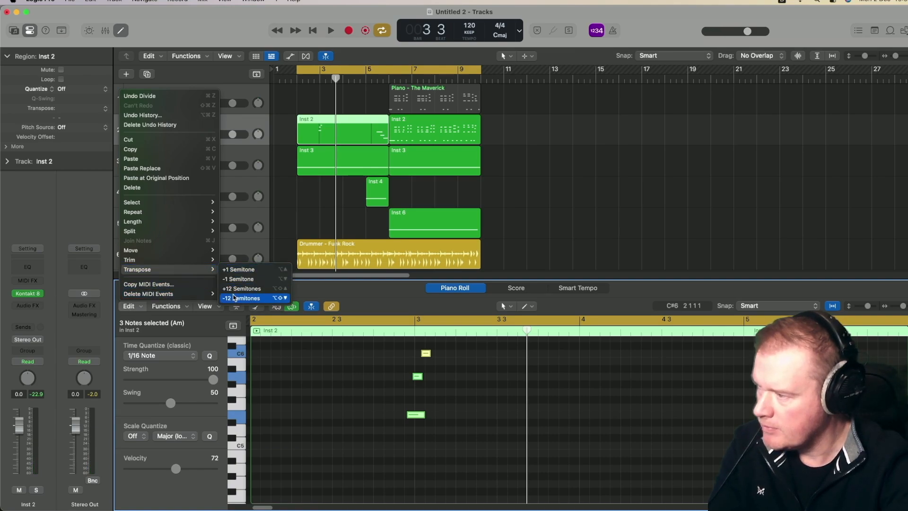
# Step: Replace the second Inst 2 region at bar 6 with the Piano - The Maverick region and play it on the electric piano
pyautogui.press('space')
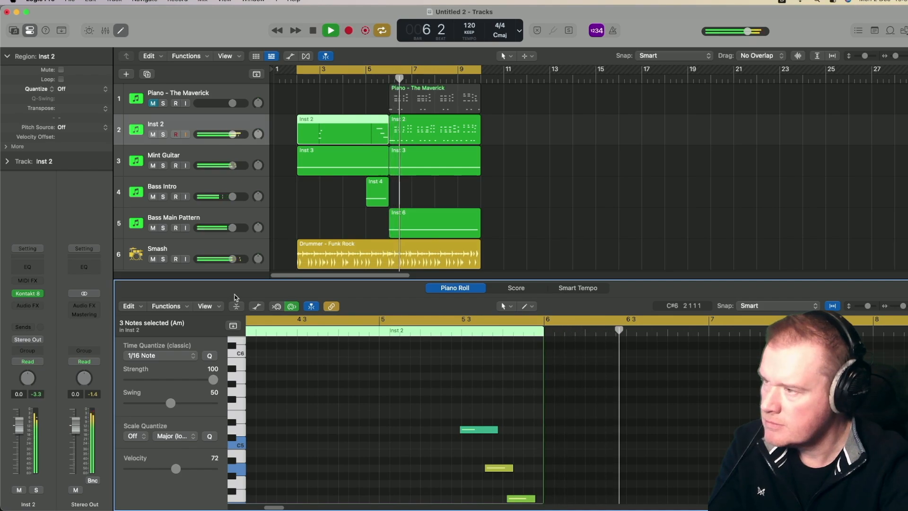
pyautogui.press('space')
pyautogui.click(429, 120)
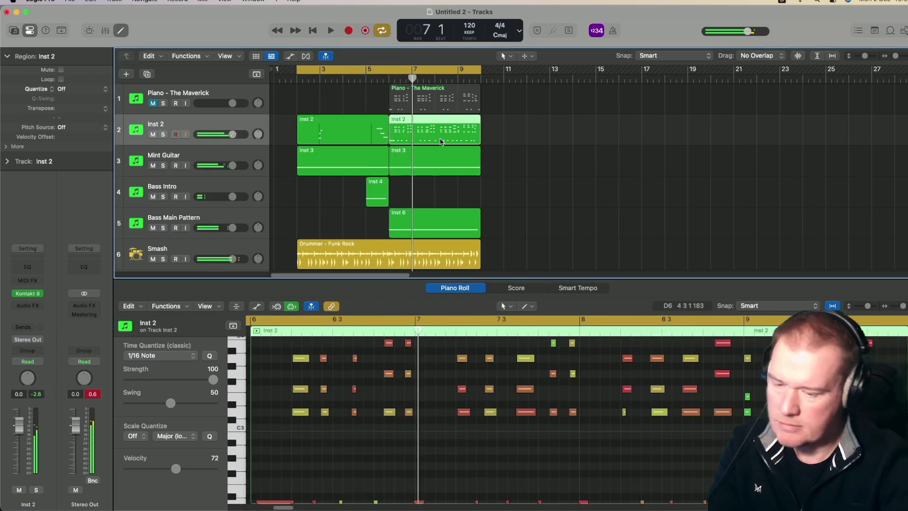
pyautogui.moveTo(435, 97); pyautogui.dragTo(439, 119)
pyautogui.press('space')
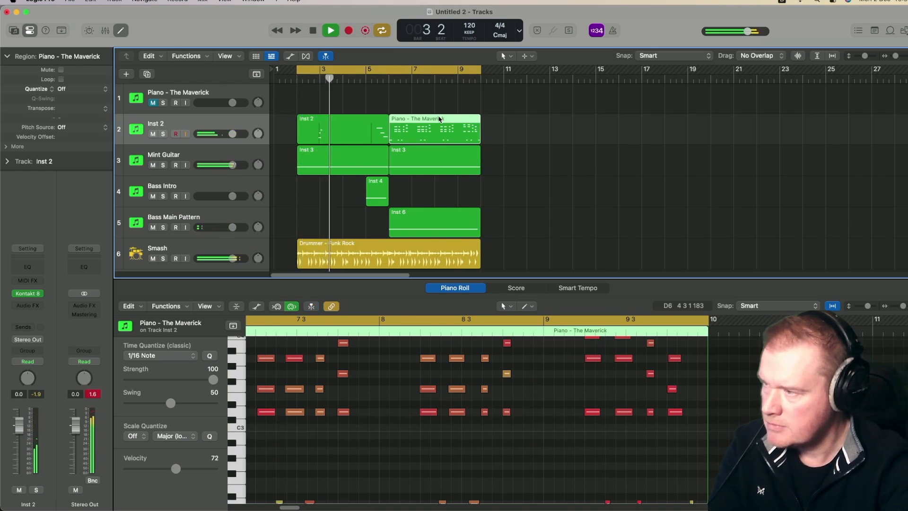
# Step: Return the Piano - The Maverick region to its own track at bar 6 and unmute that track
pyautogui.moveTo(438, 118); pyautogui.dragTo(439, 87)
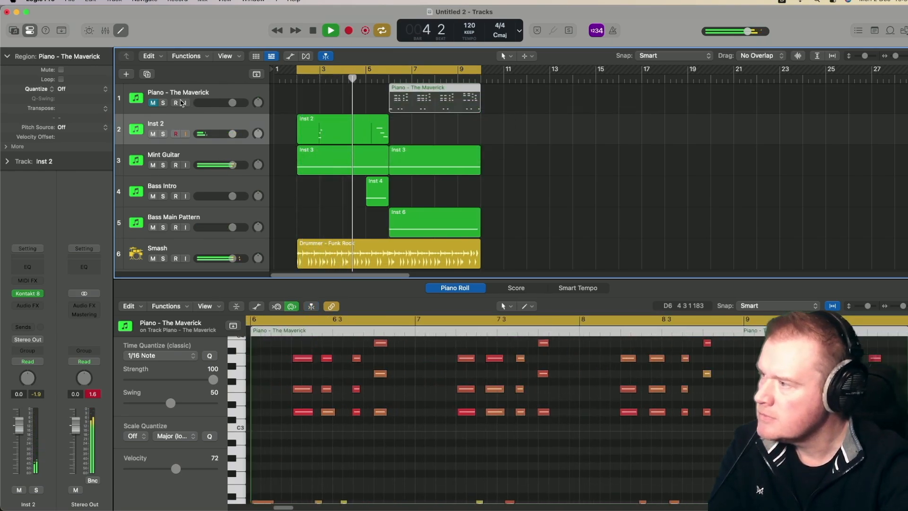
pyautogui.click(152, 103)
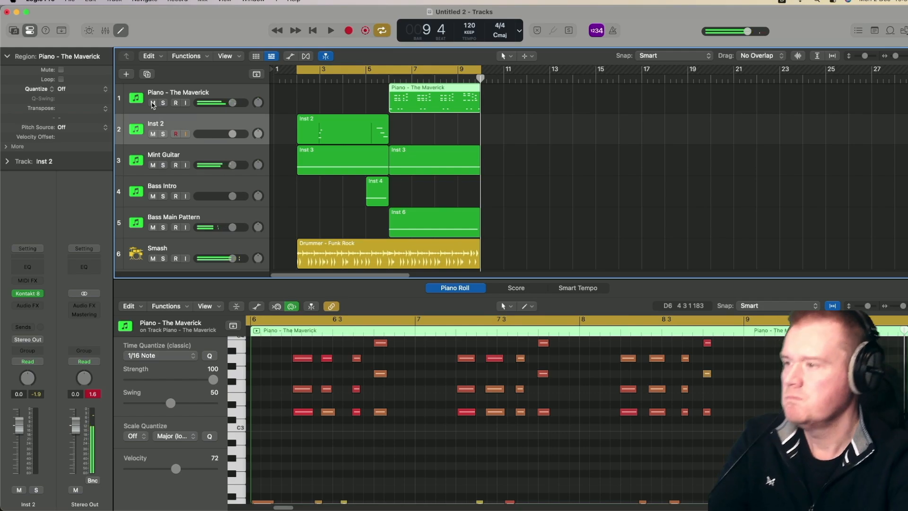
# Step: Rehearse and overdub extra electric piano notes from bar 4 to bar 6 on the Inst 2 track
pyautogui.click(180, 125)
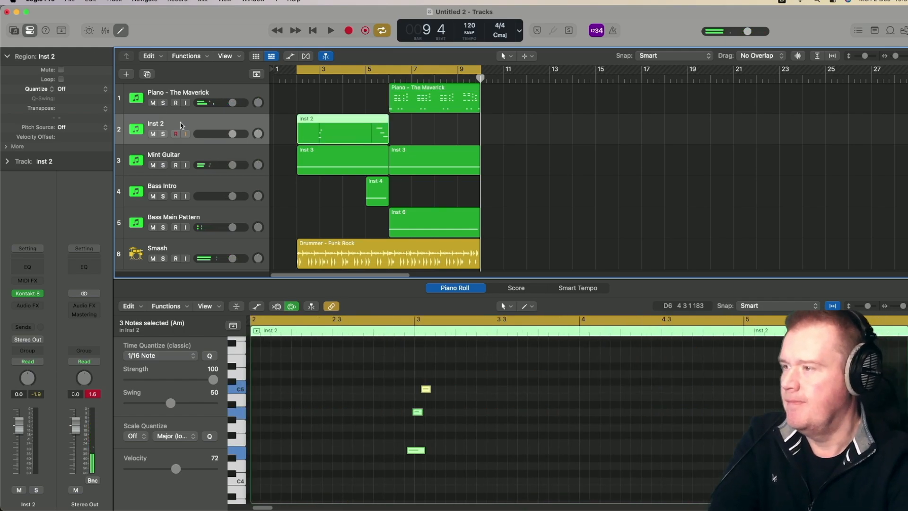
pyautogui.press('space')
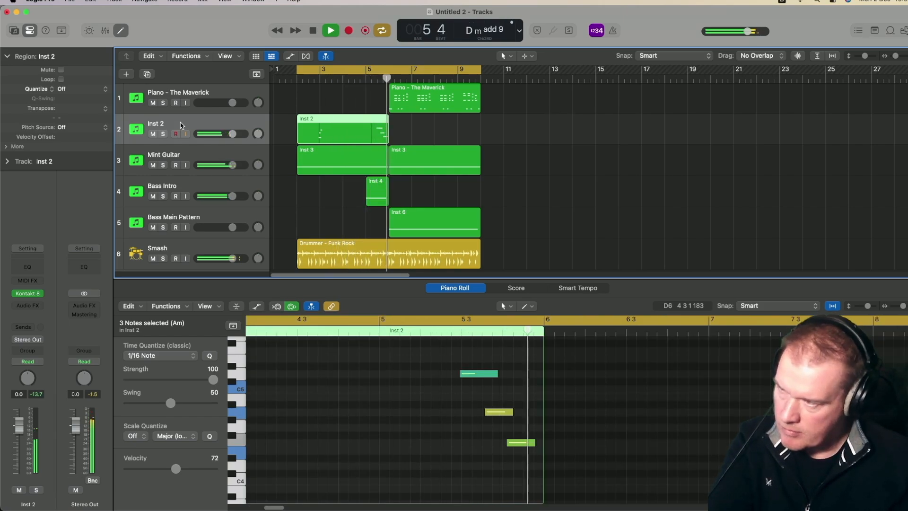
pyautogui.press('space')
pyautogui.press('space')
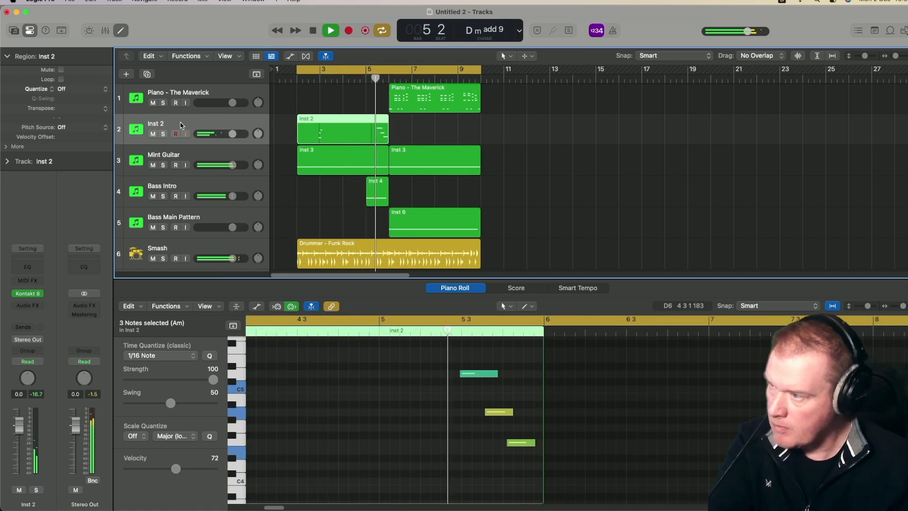
pyautogui.press('space')
pyautogui.press('r')
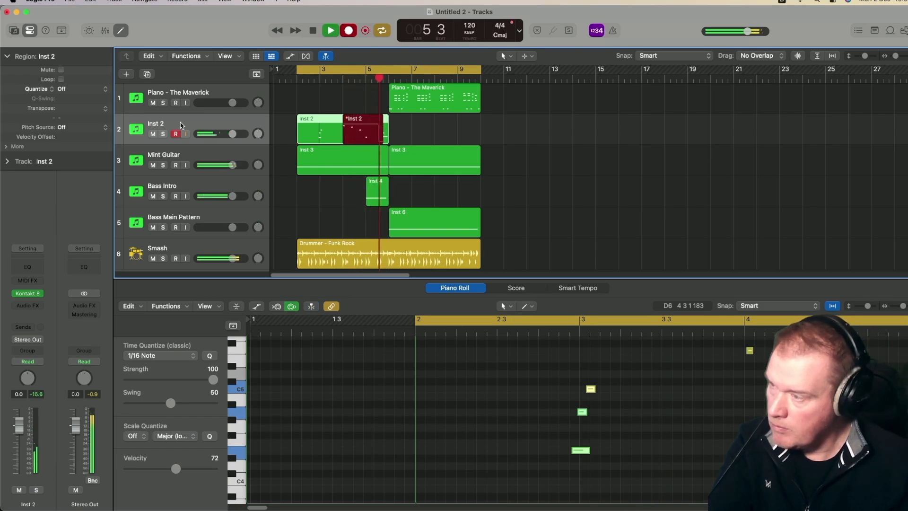
pyautogui.press('space')
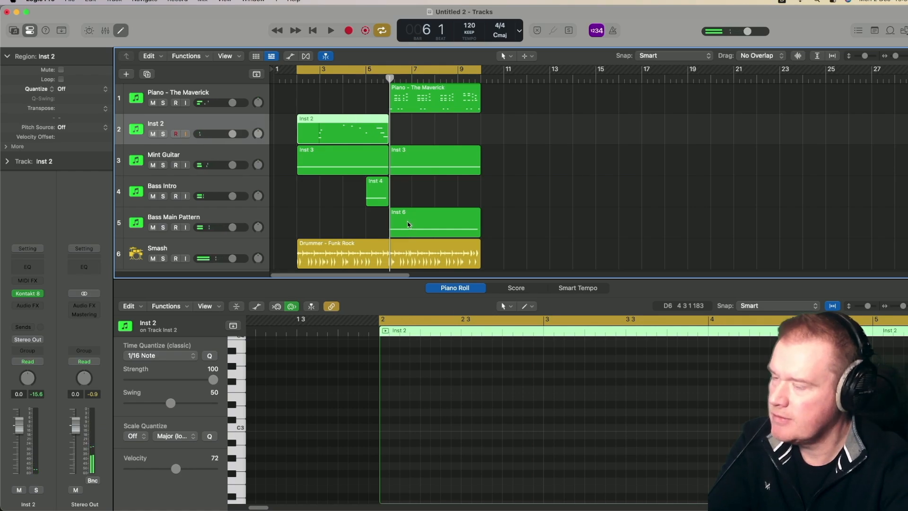
# Step: Delete the short note at the start of bar 5 in the Inst 2 region
pyautogui.click(513, 457)
pyautogui.press('z')
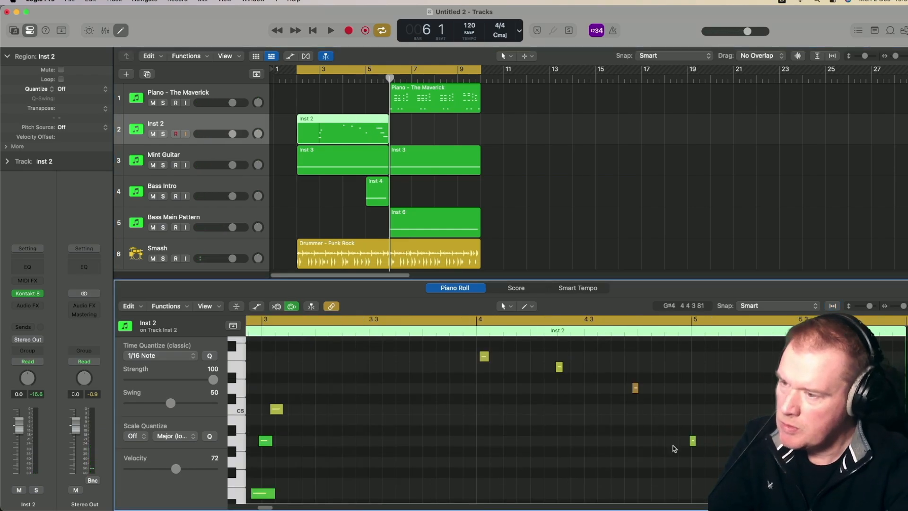
pyautogui.click(692, 440)
# Step: Play the loop, mute the Piano - The Maverick track and move its region out of the loop to bar 13
pyautogui.press('space')
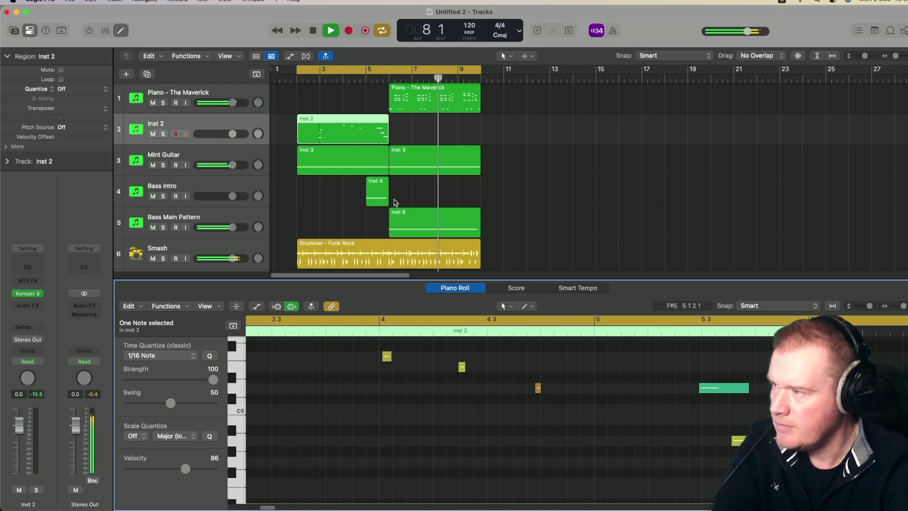
pyautogui.click(152, 103)
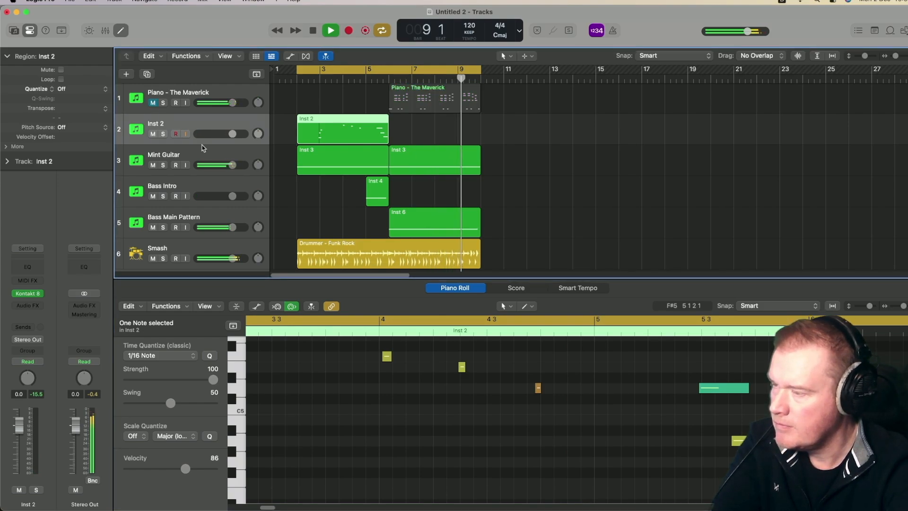
pyautogui.press('space')
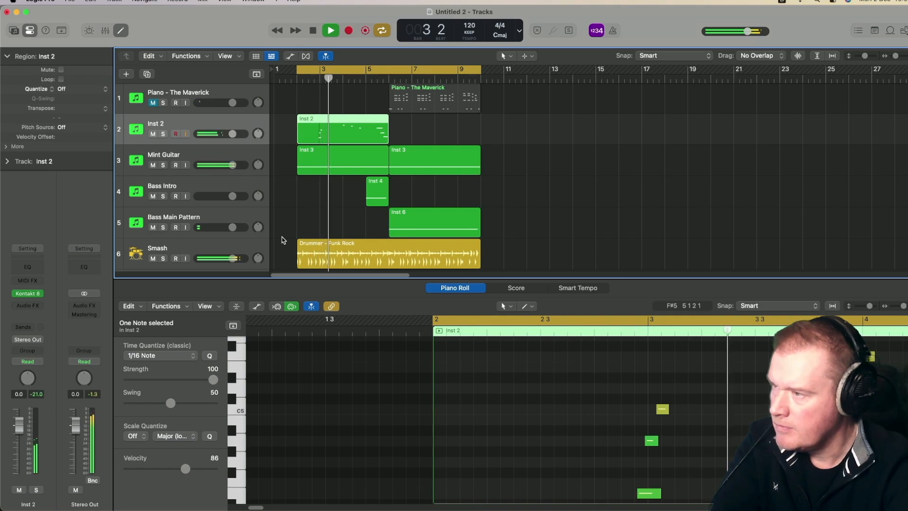
pyautogui.click(416, 89)
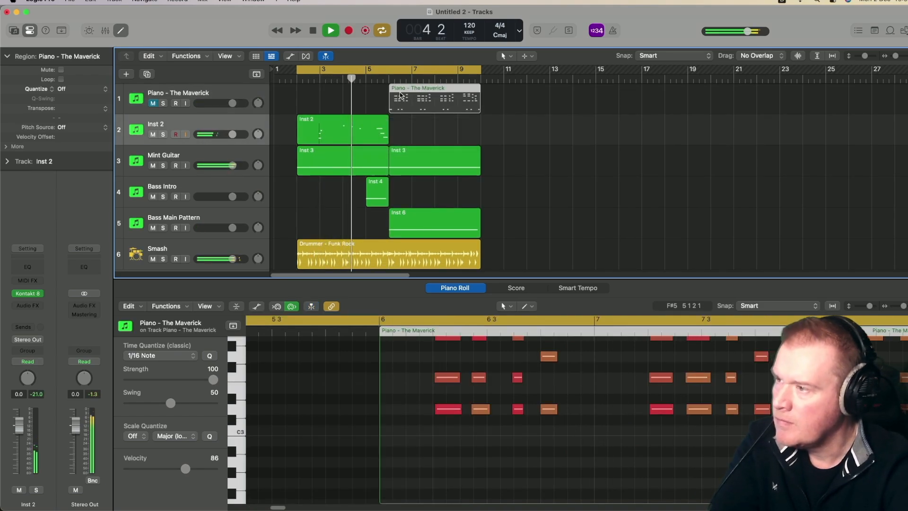
pyautogui.click(387, 89)
pyautogui.moveTo(404, 93); pyautogui.dragTo(564, 93)
# Step: Select and unmute the Piano - The Maverick track and rehearse a new piano part over the loop
pyautogui.click(158, 98)
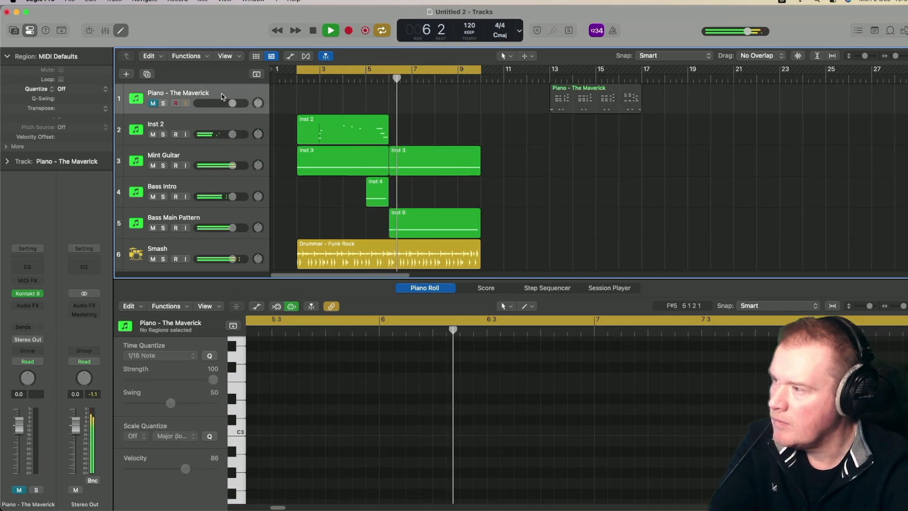
pyautogui.click(153, 103)
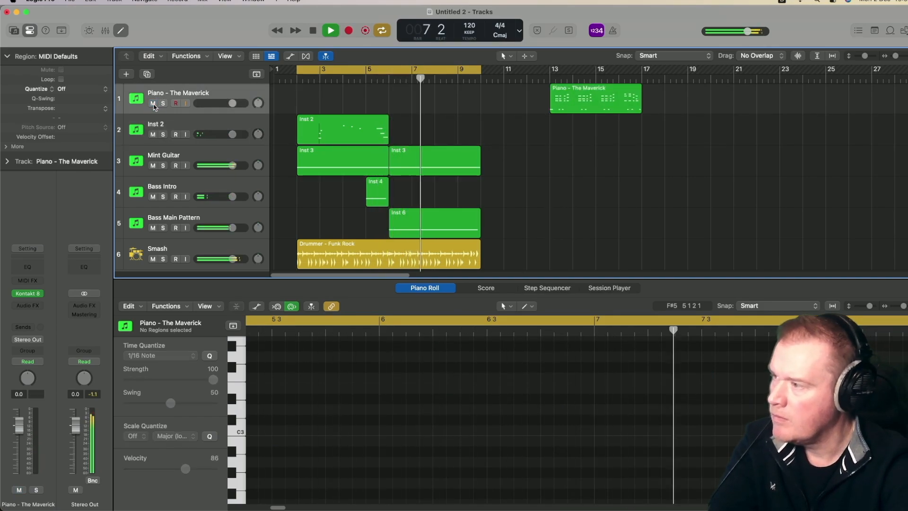
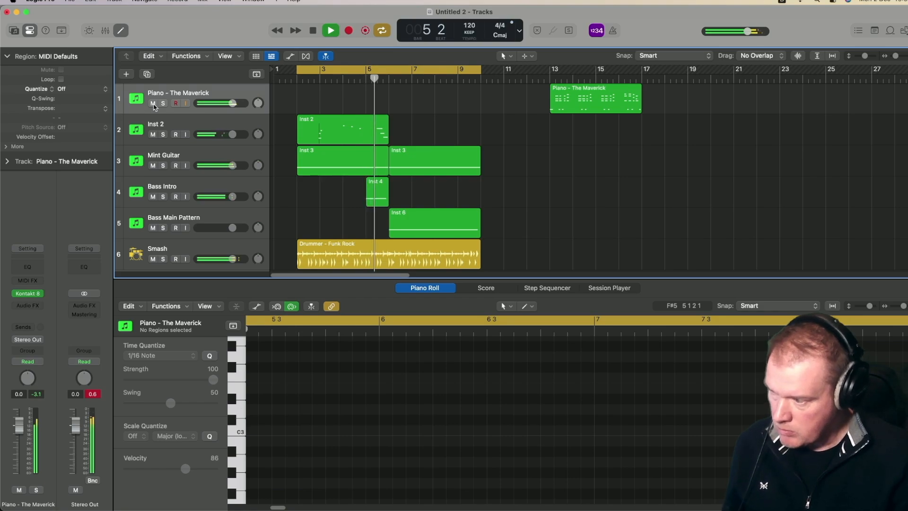
pyautogui.press('space')
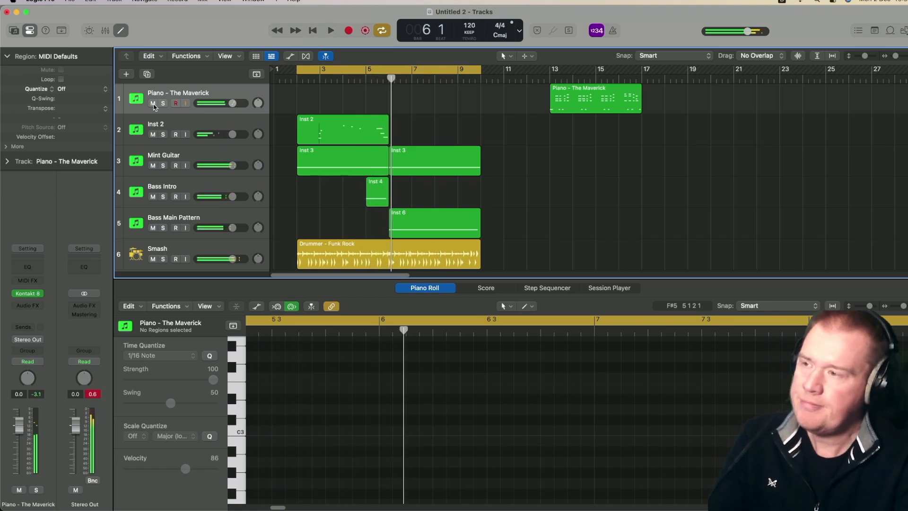
# Step: Rename the Inst 2 track as Electric Piano
pyautogui.click(188, 121)
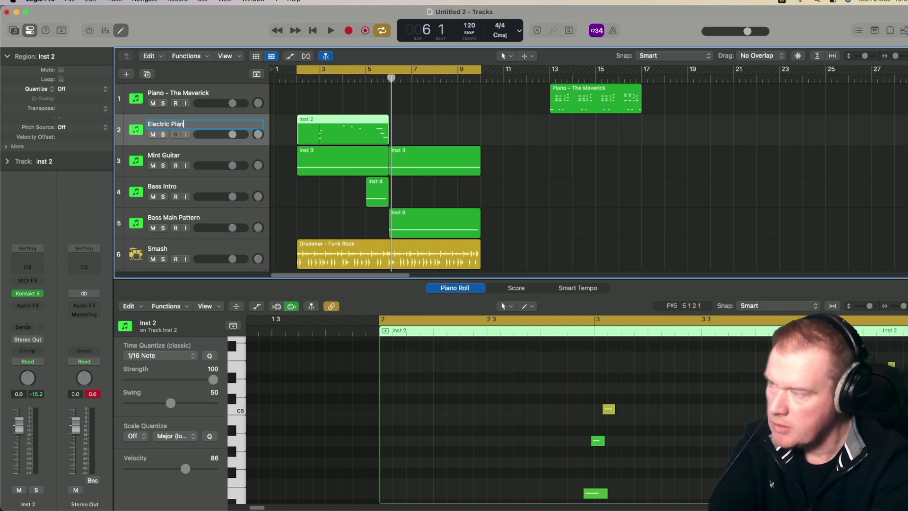
pyautogui.scroll(-1, 168, 216)
pyautogui.scroll(1, 168, 216)
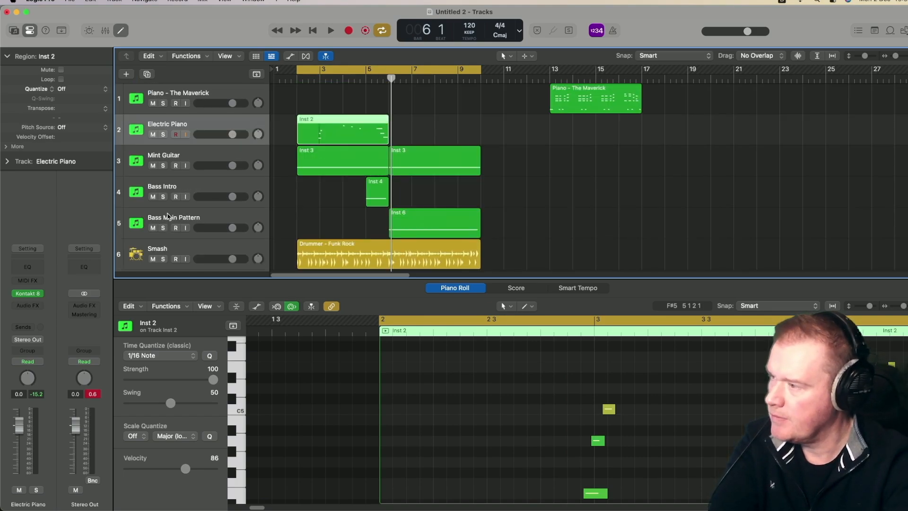
# Step: Add one new MIDI Software Instrument track directly below the Piano - The Maverick track
pyautogui.click(211, 97)
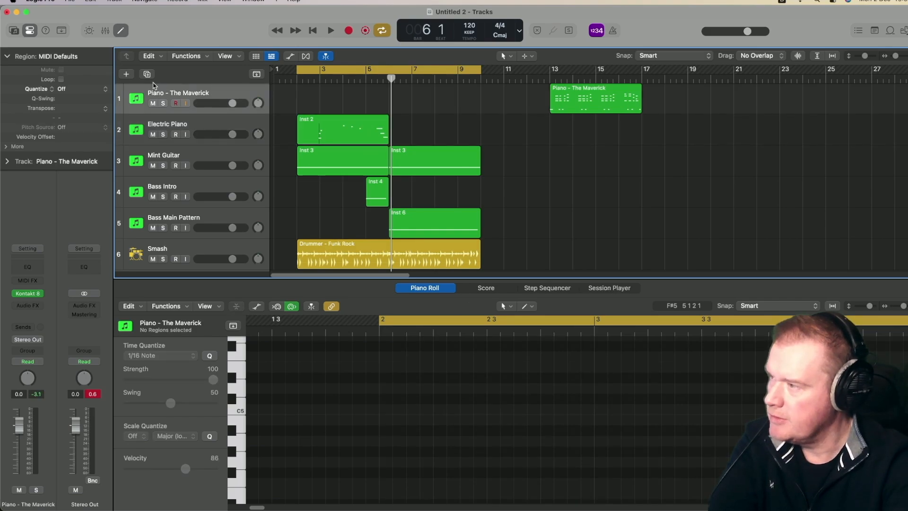
pyautogui.click(125, 75)
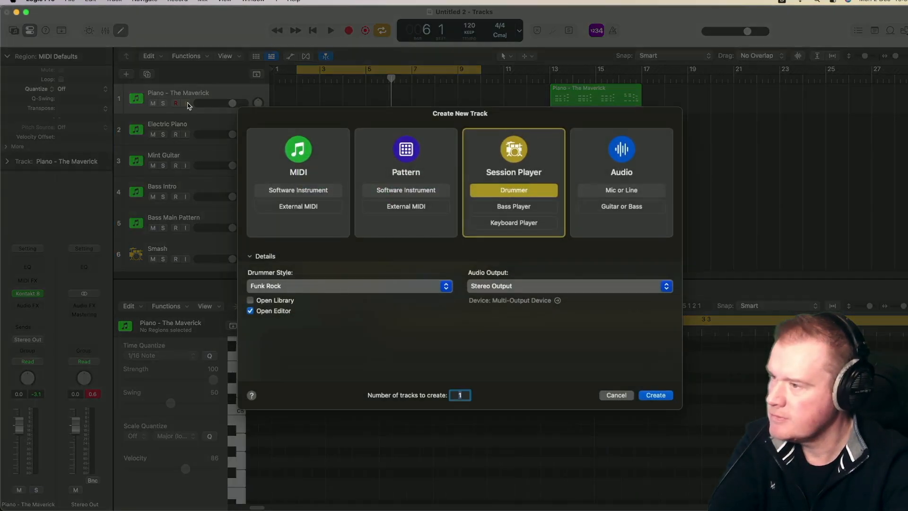
pyautogui.click(327, 194)
pyautogui.click(654, 396)
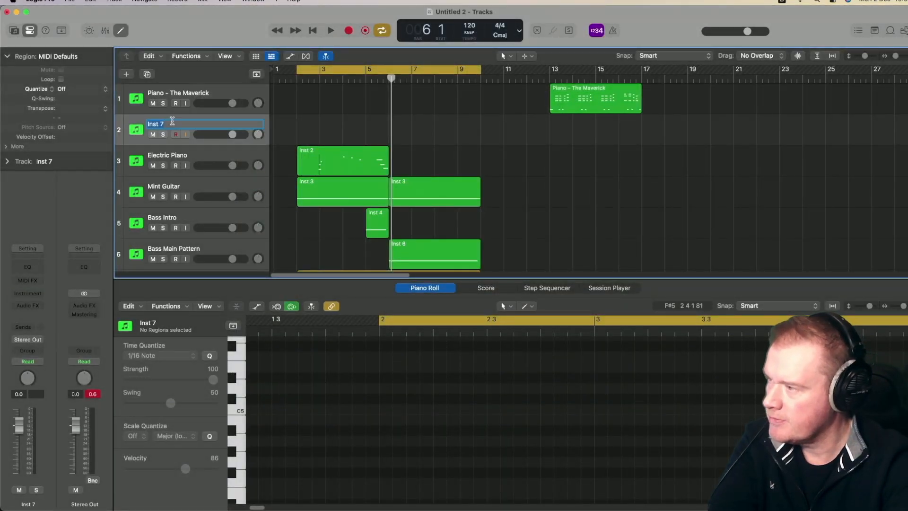
# Step: Name the new track Strings and load a stereo Kontakt 8 instrument on it
pyautogui.click(22, 294)
pyautogui.moveTo(79, 328)
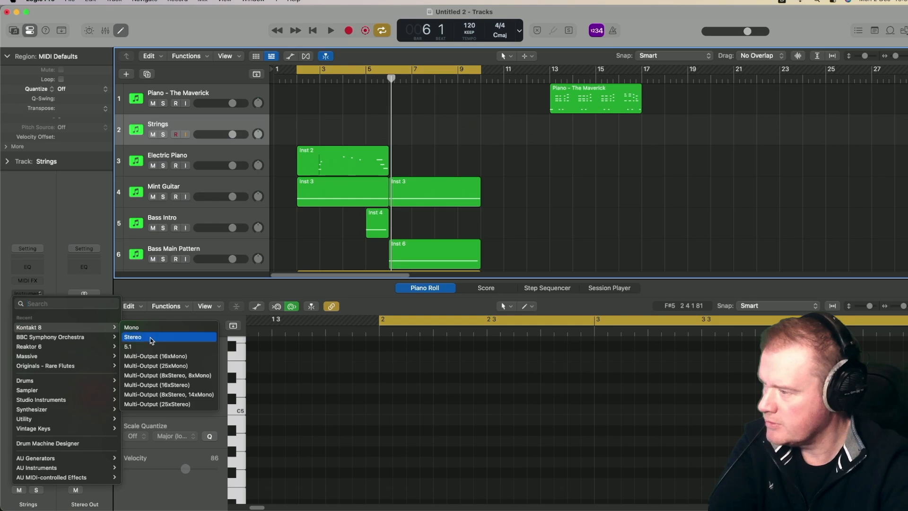
pyautogui.click(133, 337)
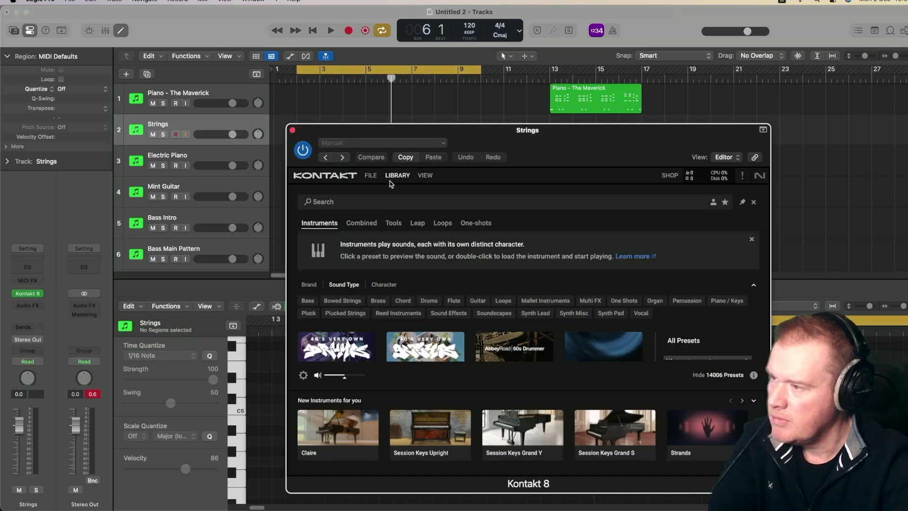
# Step: Load Strings.nki from the Albion ONE library into Kontakt and choose the Long articulation
pyautogui.click(391, 176)
pyautogui.click(378, 255)
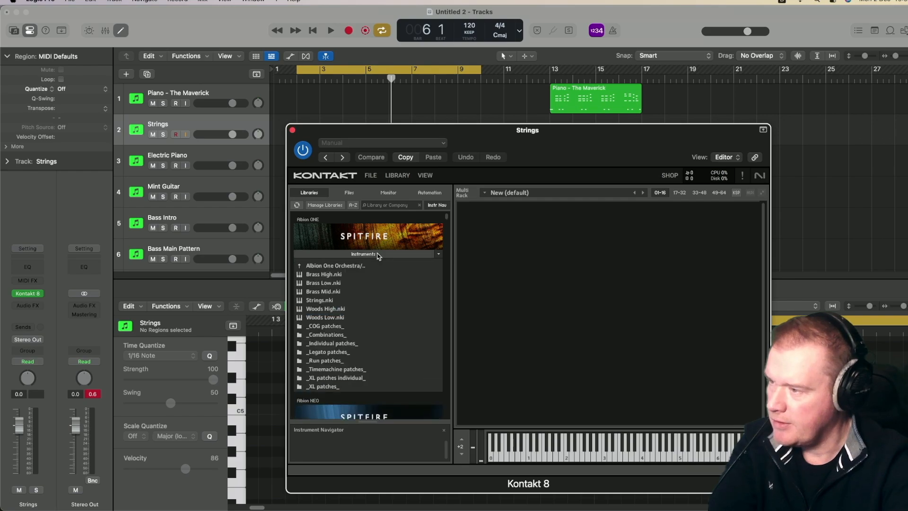
pyautogui.moveTo(326, 302); pyautogui.dragTo(514, 322)
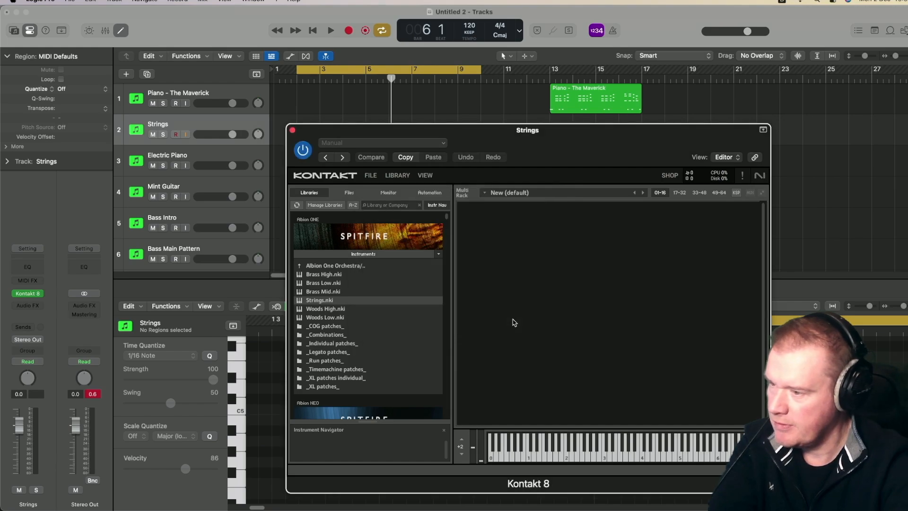
pyautogui.click(603, 252)
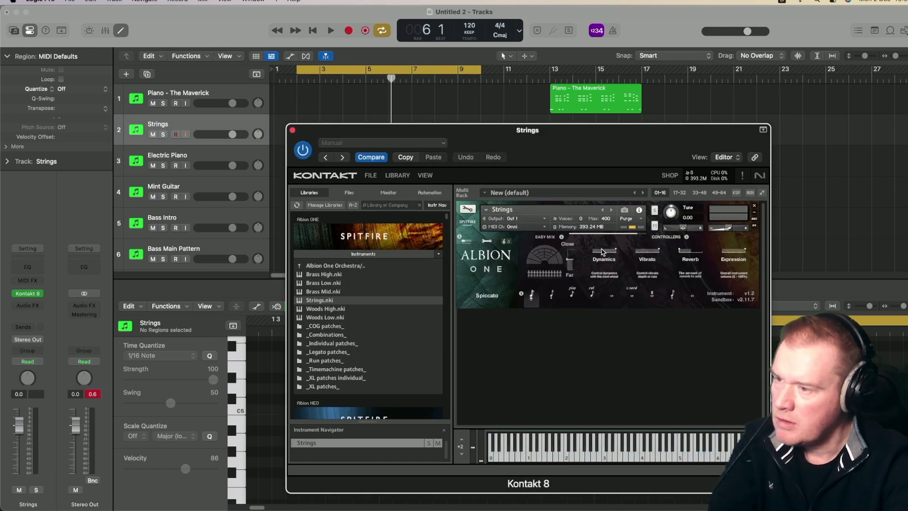
pyautogui.moveTo(472, 142); pyautogui.dragTo(415, 125)
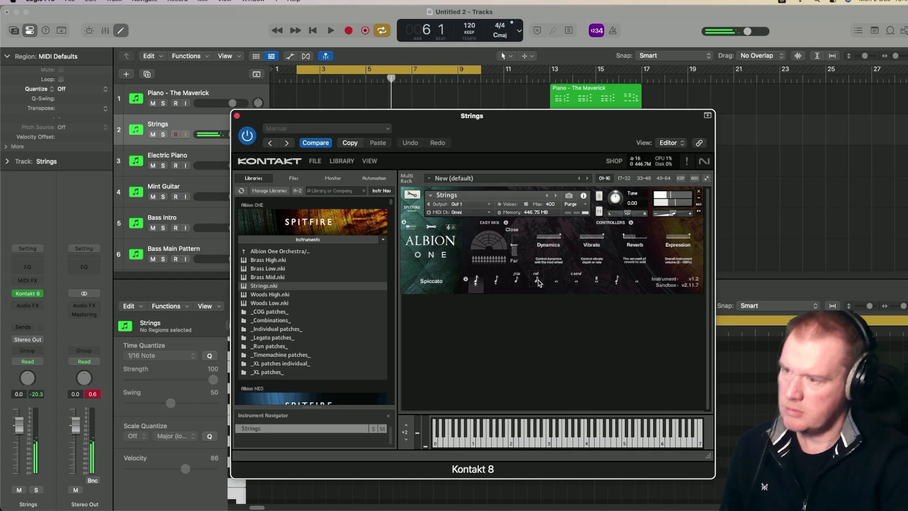
pyautogui.click(556, 280)
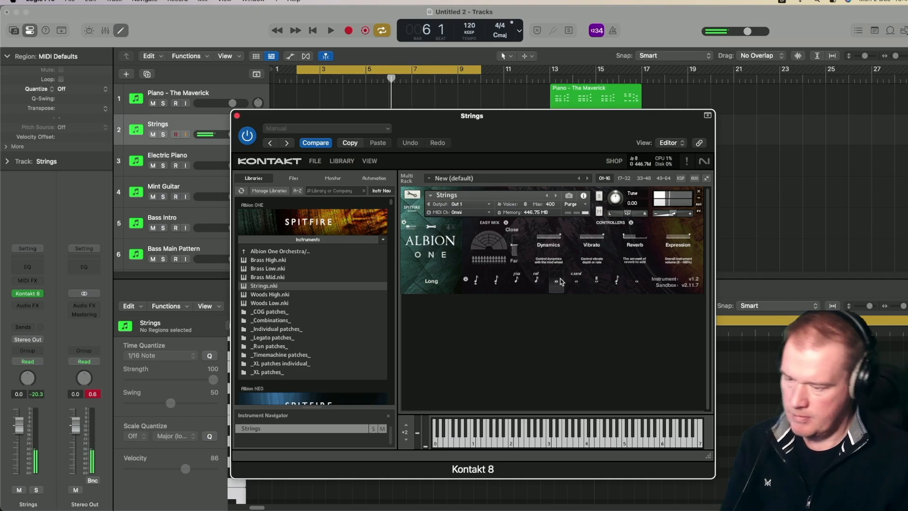
# Step: Play the loop and rehearse a sustained string part over it on the Strings track
pyautogui.press('space')
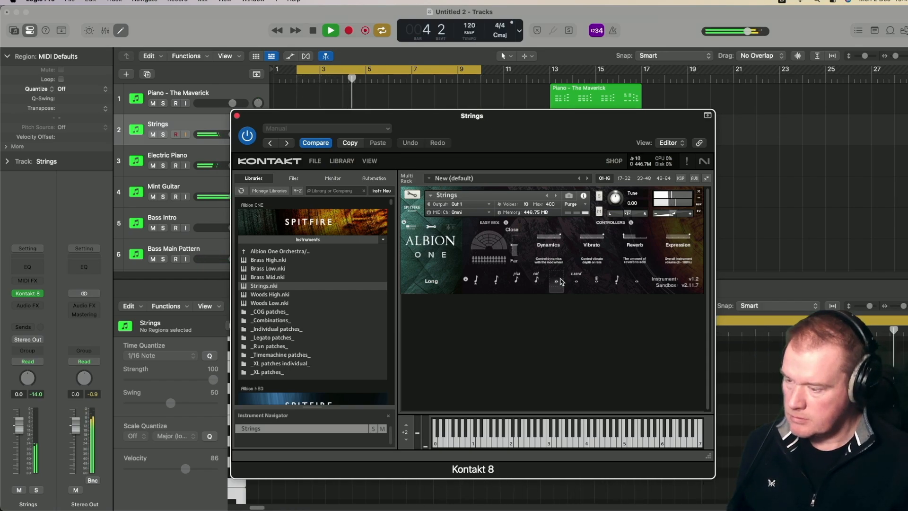
pyautogui.press('space')
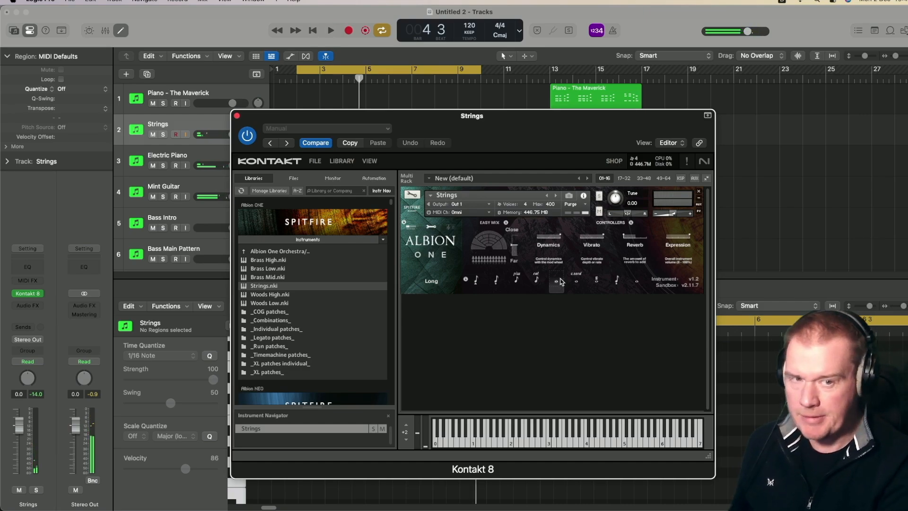
pyautogui.press('space')
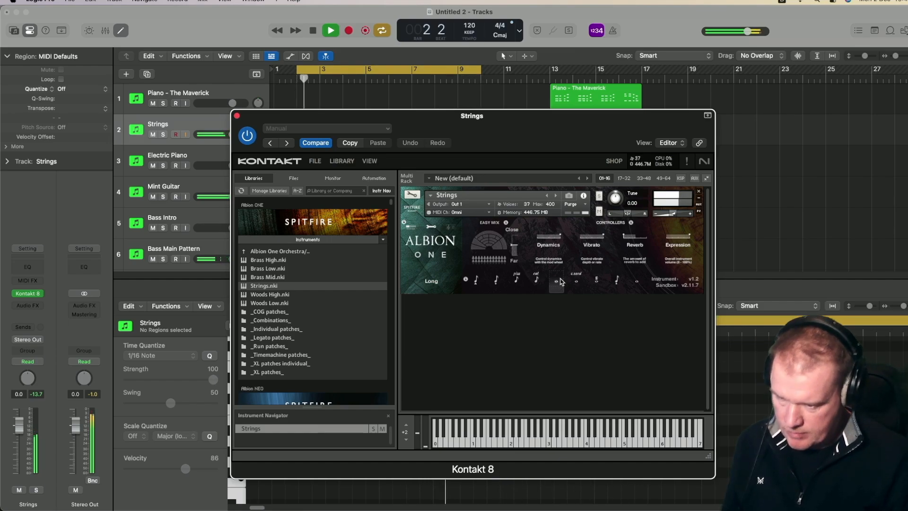
pyautogui.press('space')
# Step: Record the sustained string part on the Strings track across the loop and close Kontakt
pyautogui.press('r')
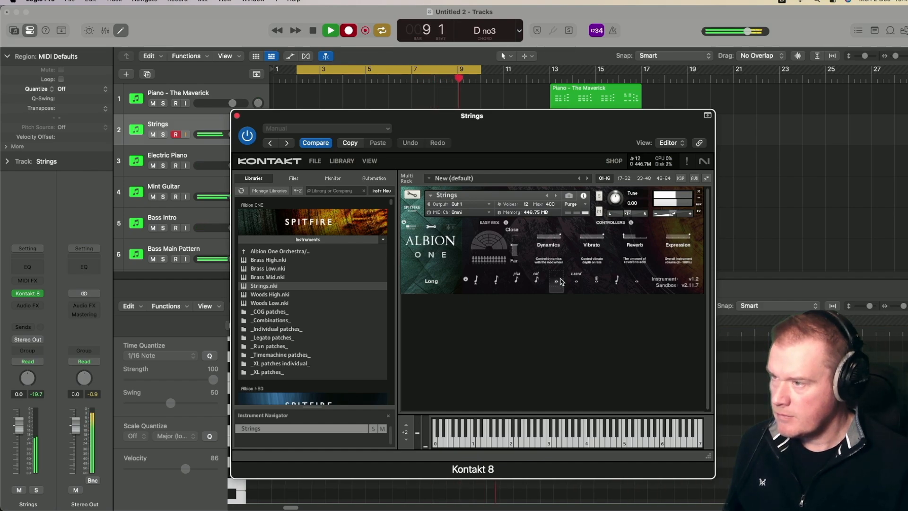
pyautogui.press('space')
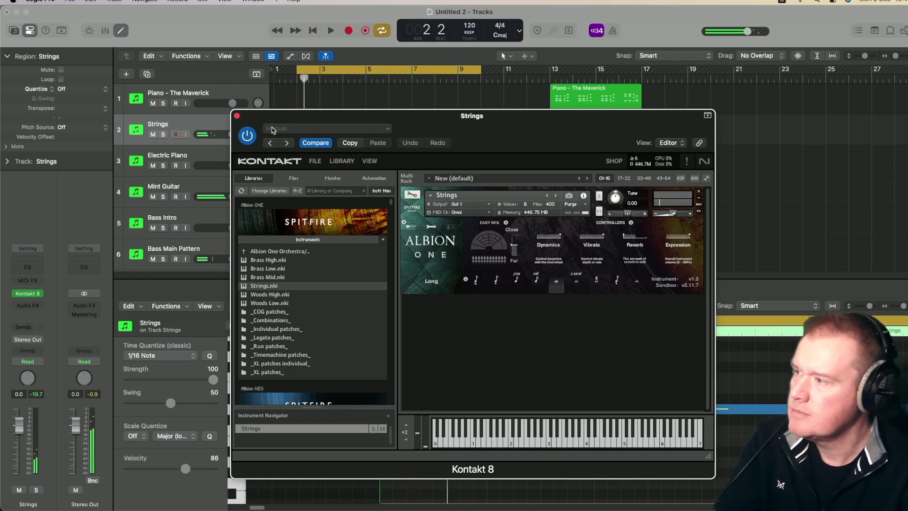
pyautogui.click(236, 116)
# Step: Quantize all notes in the Strings region to 1/16 notes
pyautogui.click(503, 379)
pyautogui.press('super+a')
pyautogui.press('q')
# Step: Play the loop through to check the recorded strings against the other tracks
pyautogui.scroll(5, 505, 382)
pyautogui.press('space')
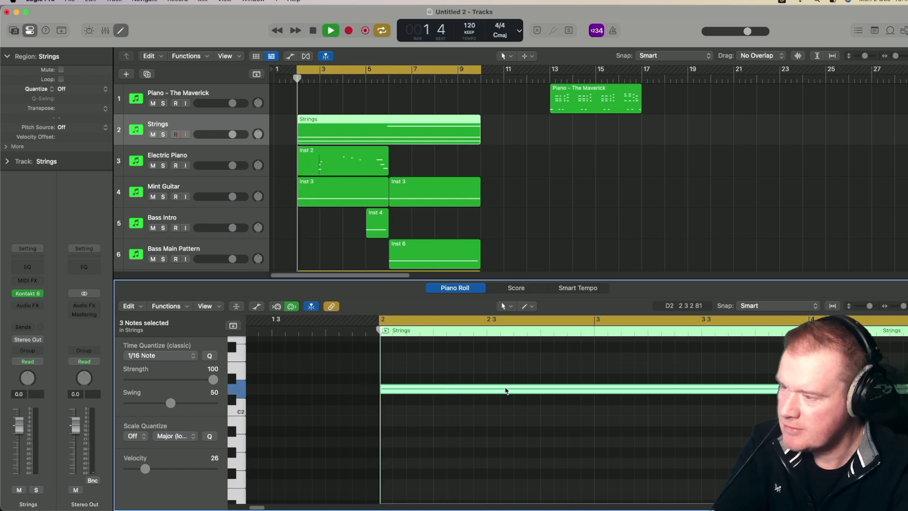
pyautogui.scroll(5, 506, 391)
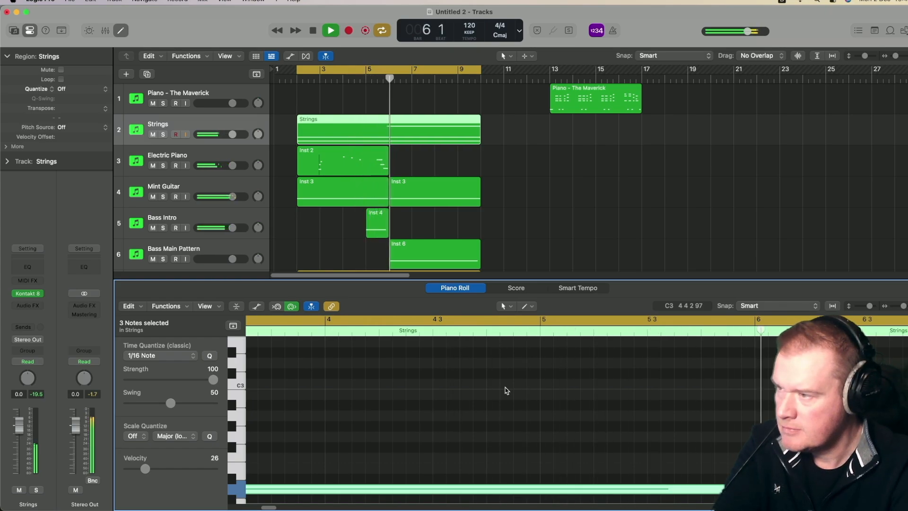
pyautogui.scroll(-5, 505, 254)
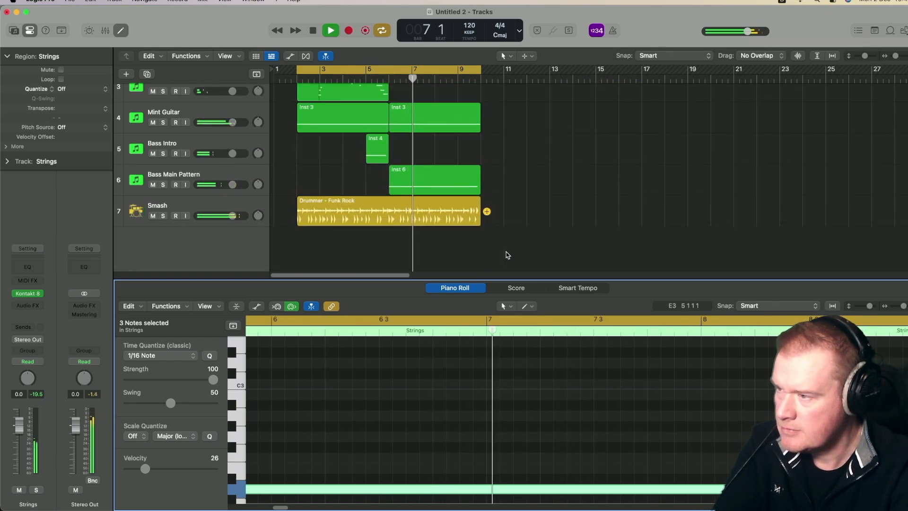
pyautogui.scroll(4, 505, 254)
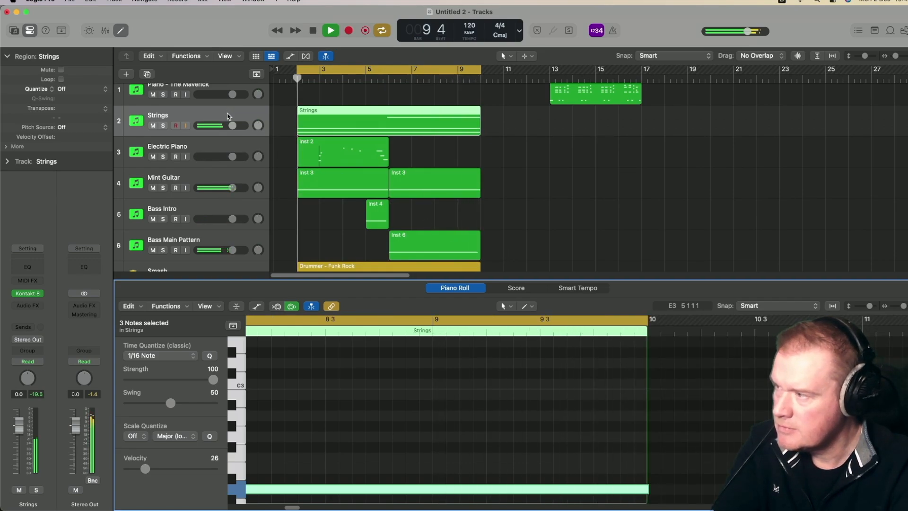
pyautogui.press('space')
# Step: Add a software instrument track directly below Strings and load a stereo Kontakt 8 instrument on it
pyautogui.rightClick(231, 115)
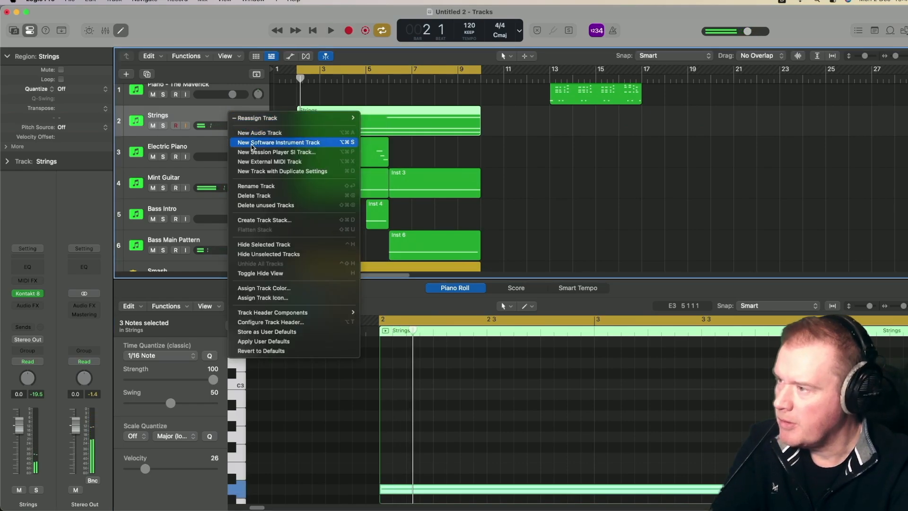
pyautogui.click(251, 143)
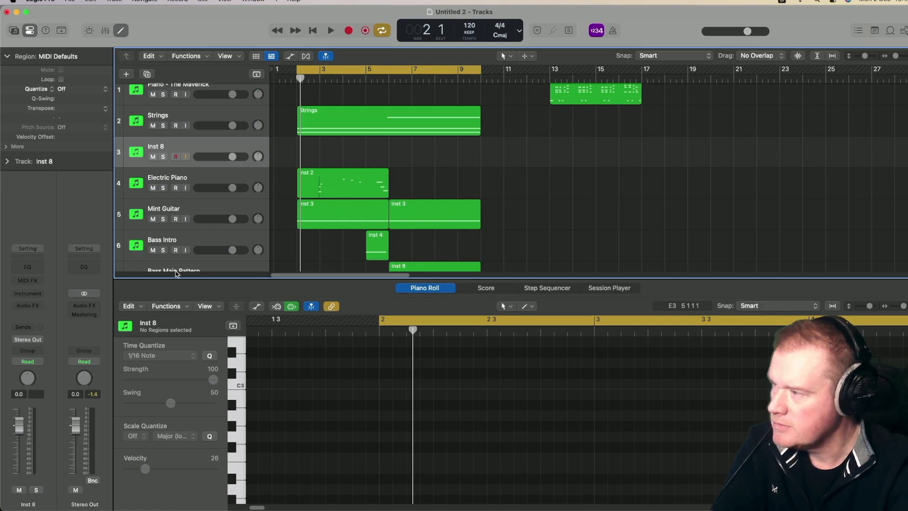
pyautogui.click(34, 294)
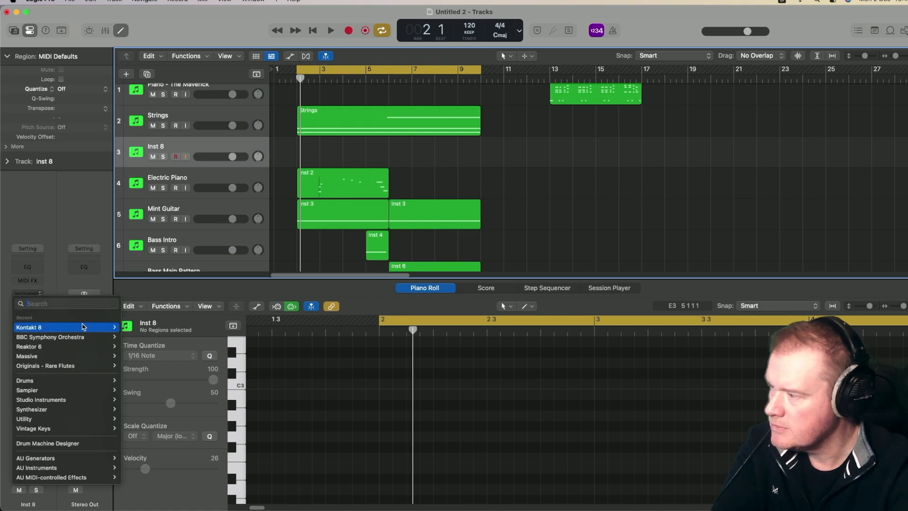
pyautogui.moveTo(84, 327)
pyautogui.click(159, 338)
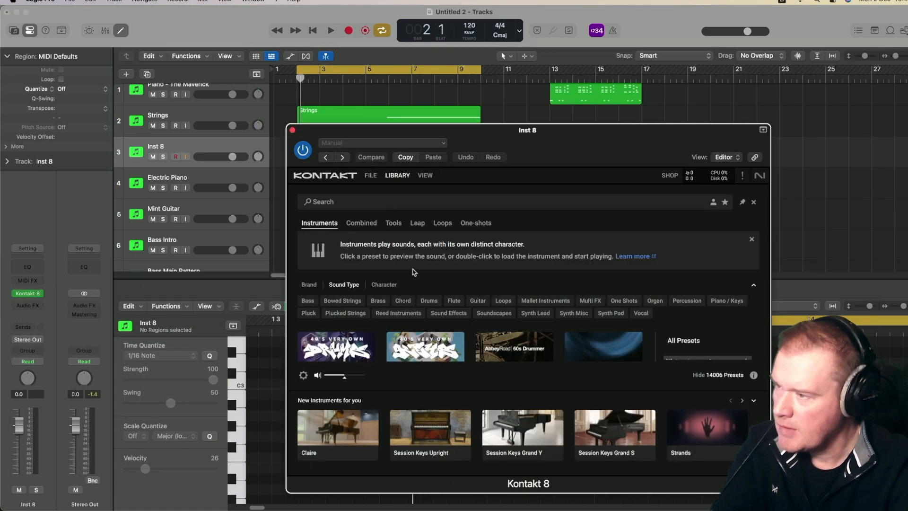
# Step: Load Gravity 2 Menu.nki from the Gravity 2 library into the new track's Kontakt
pyautogui.click(397, 175)
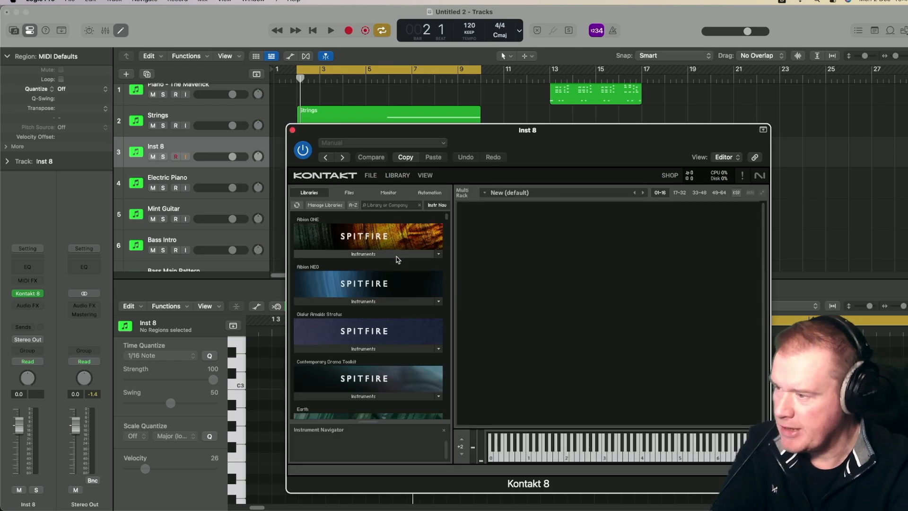
pyautogui.scroll(-5, 396, 259)
pyautogui.scroll(-10, 396, 259)
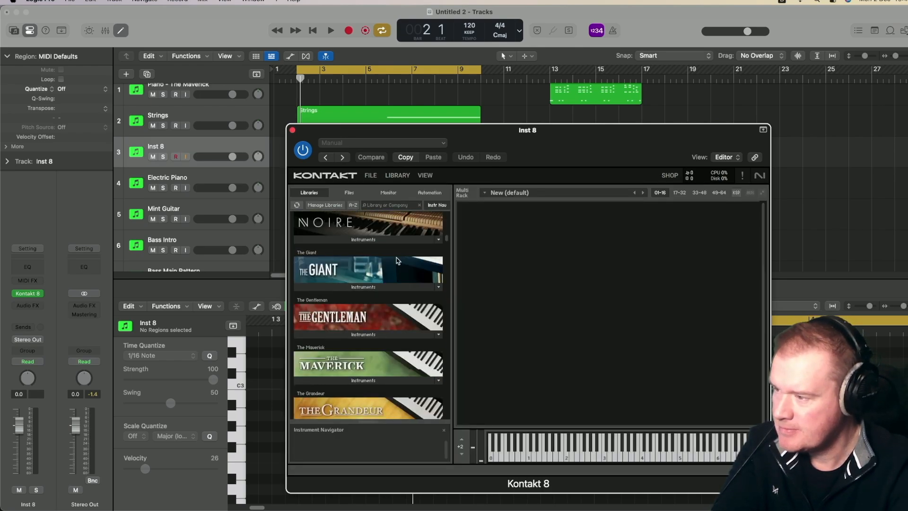
pyautogui.scroll(-4, 397, 260)
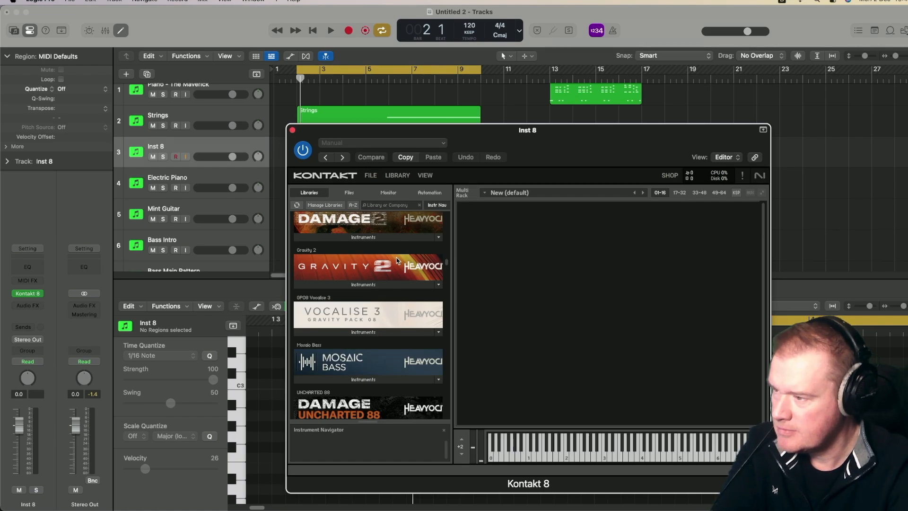
pyautogui.scroll(-1, 397, 260)
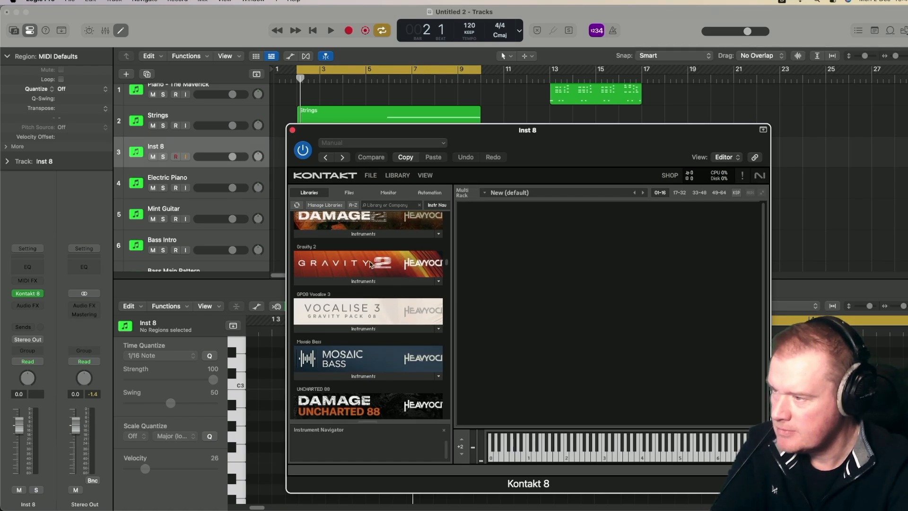
pyautogui.click(352, 282)
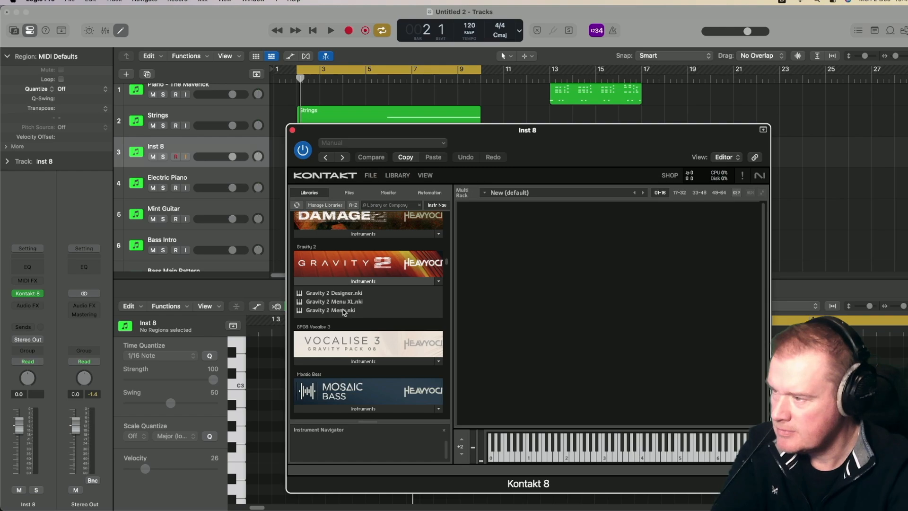
pyautogui.moveTo(343, 311); pyautogui.dragTo(477, 306)
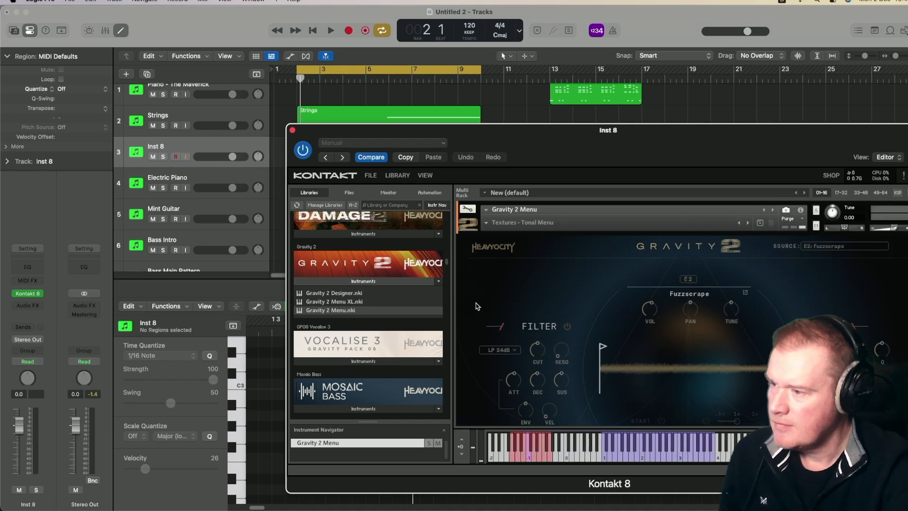
pyautogui.moveTo(475, 127); pyautogui.dragTo(330, 91)
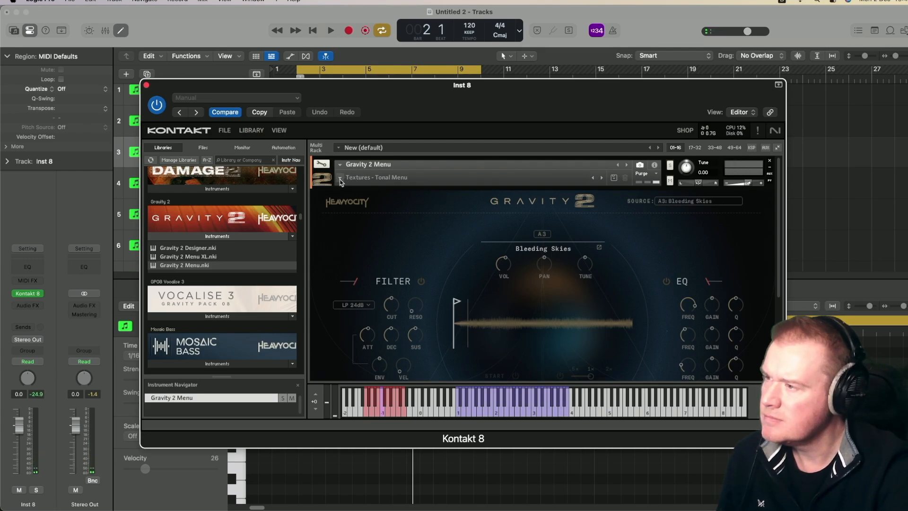
# Step: Switch the Gravity 2 preset to Rhythmic Pedals - STR High
pyautogui.click(340, 180)
pyautogui.moveTo(409, 202)
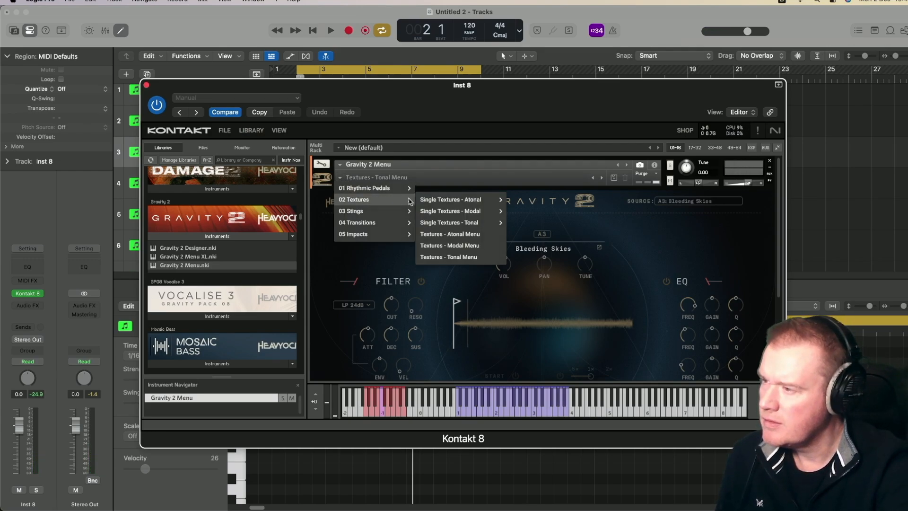
pyautogui.moveTo(410, 225)
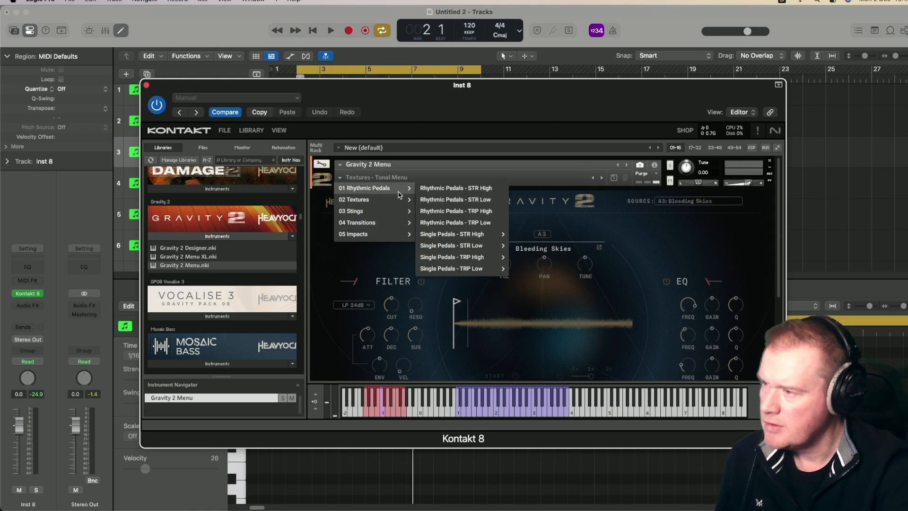
pyautogui.click(442, 188)
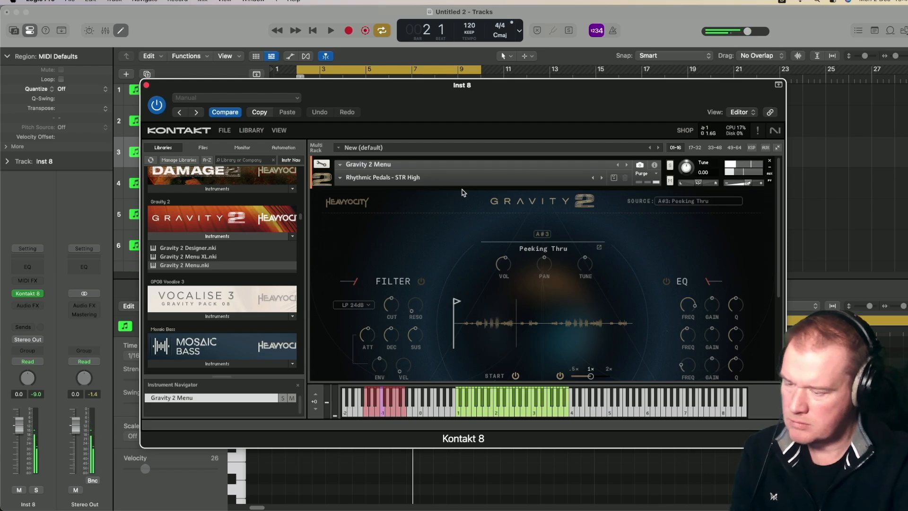
# Step: Audition the Rhythmic Pedals - STR High sounds over the playing loop
pyautogui.press('space')
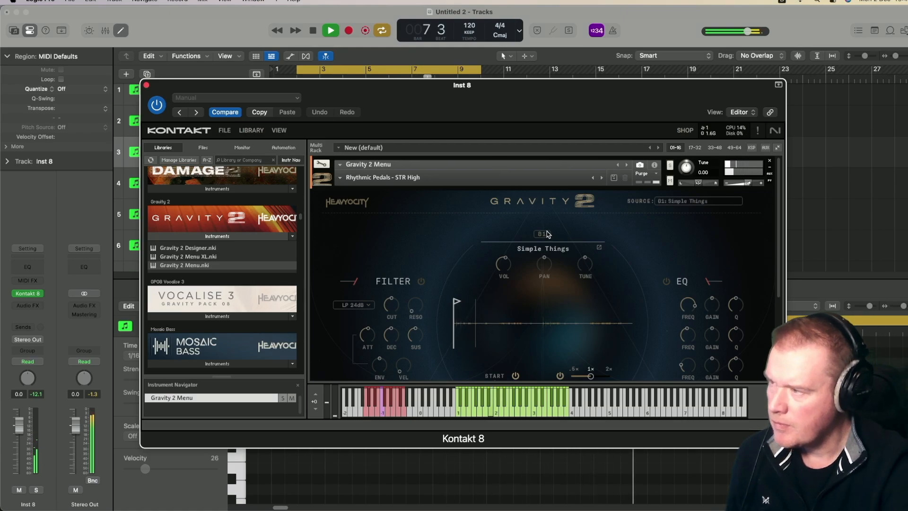
pyautogui.press('space')
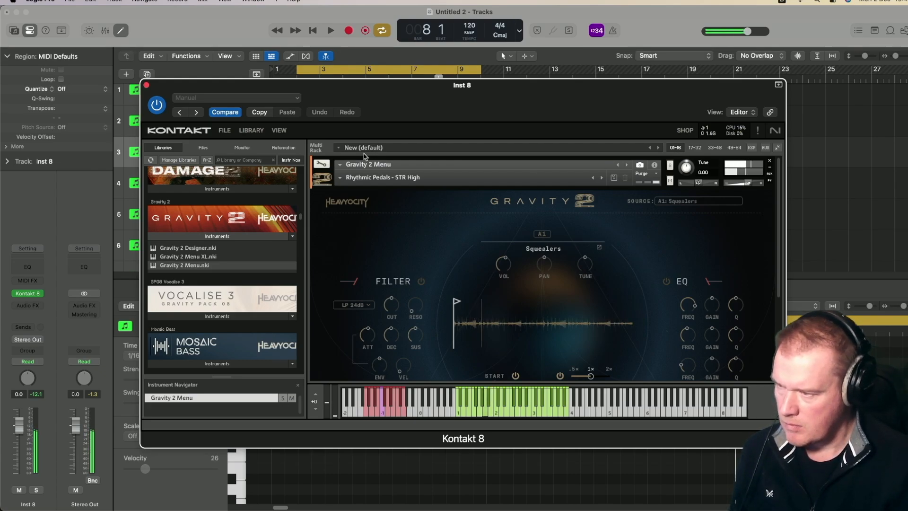
pyautogui.press('space')
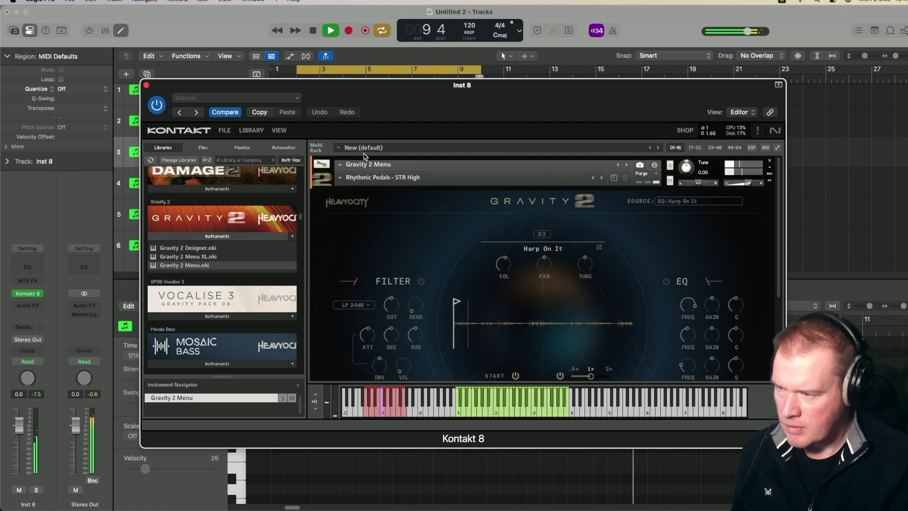
pyautogui.press('space')
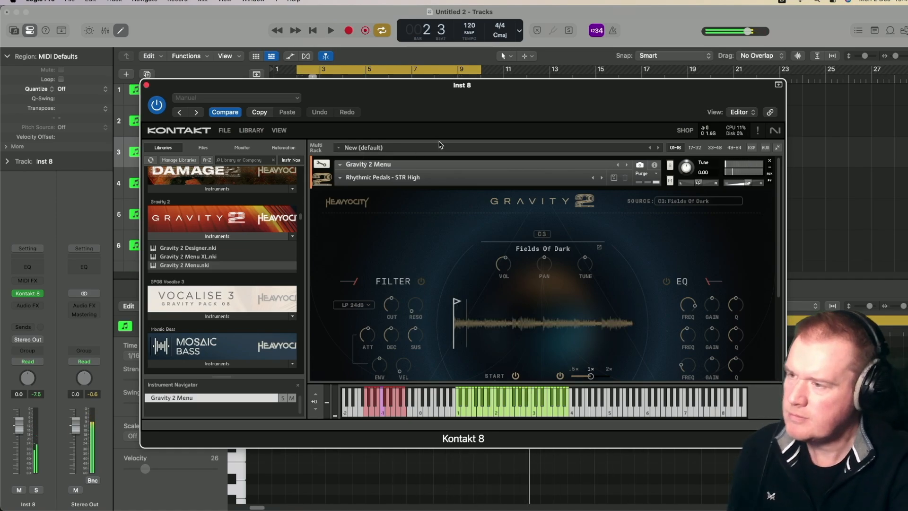
# Step: Switch the Gravity 2 preset to Rhythmic Pedals - TRP High
pyautogui.click(344, 178)
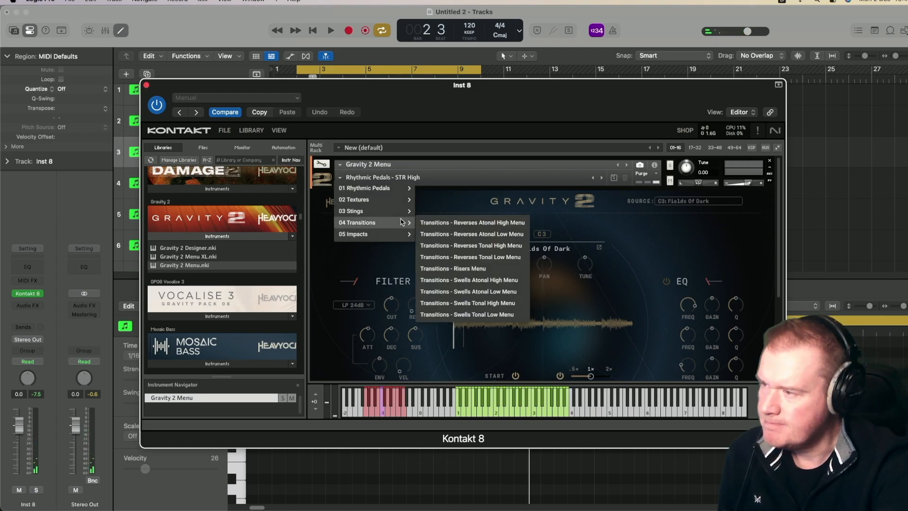
pyautogui.moveTo(408, 190)
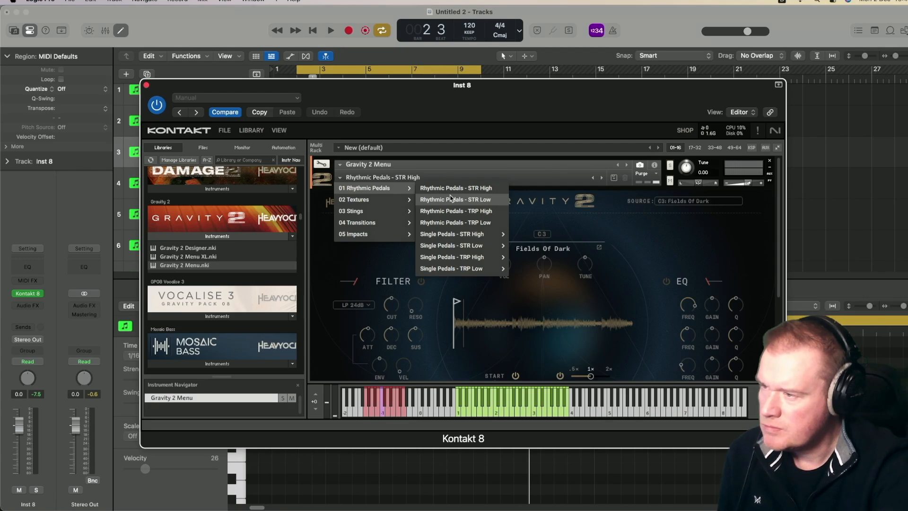
pyautogui.moveTo(461, 237)
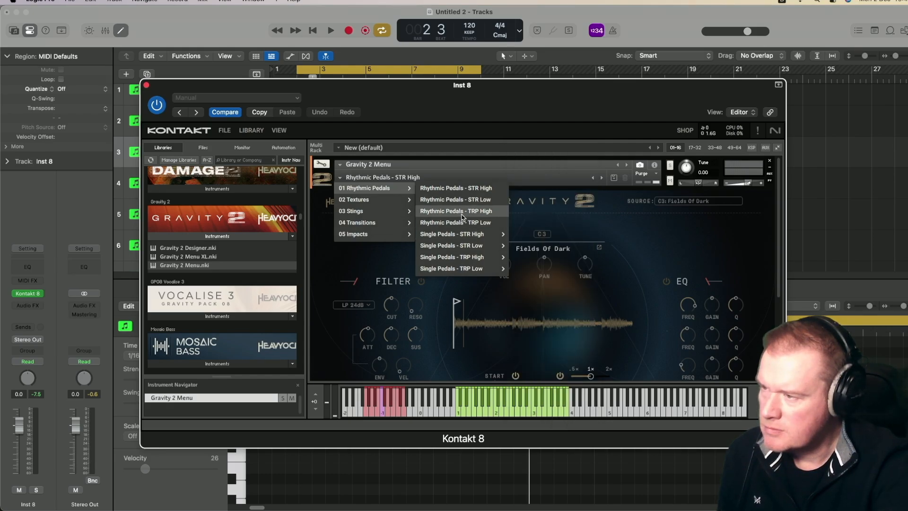
pyautogui.click(462, 213)
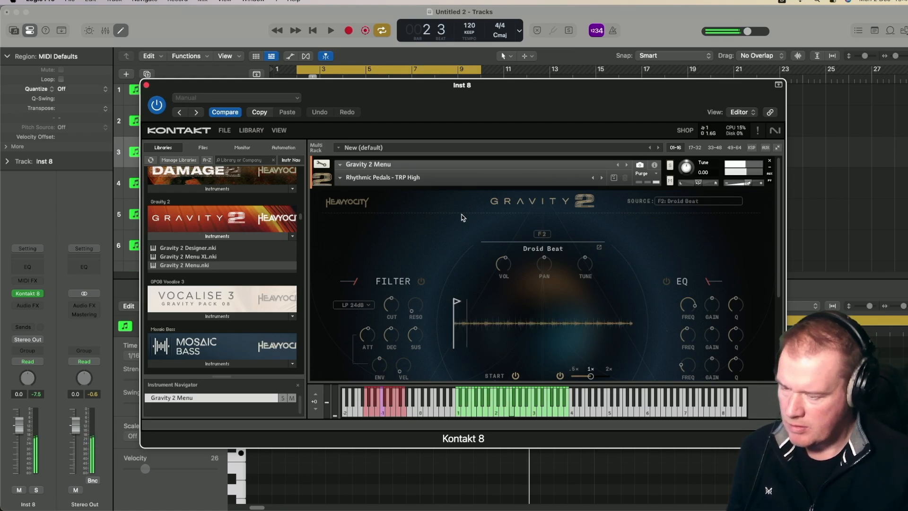
# Step: Audition the Rhythmic Pedals - TRP High sounds on their own and over the playing loop
pyautogui.press('space')
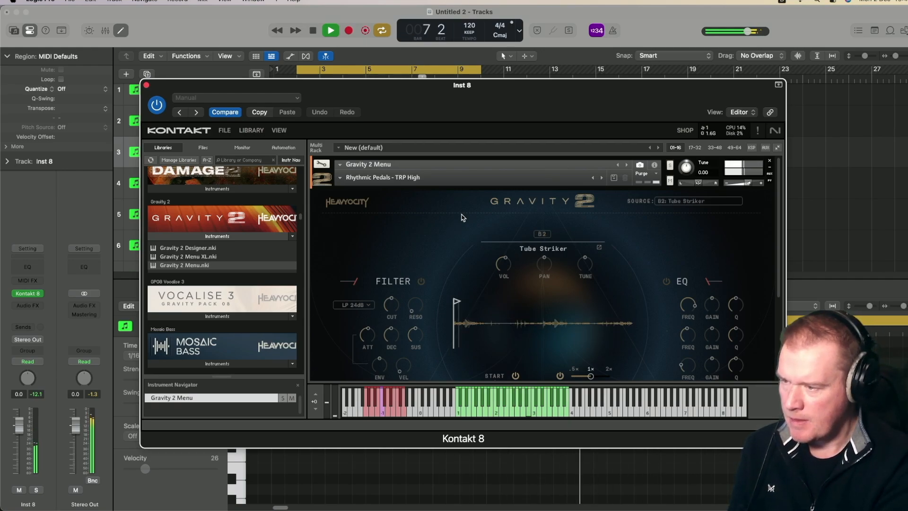
pyautogui.press('space')
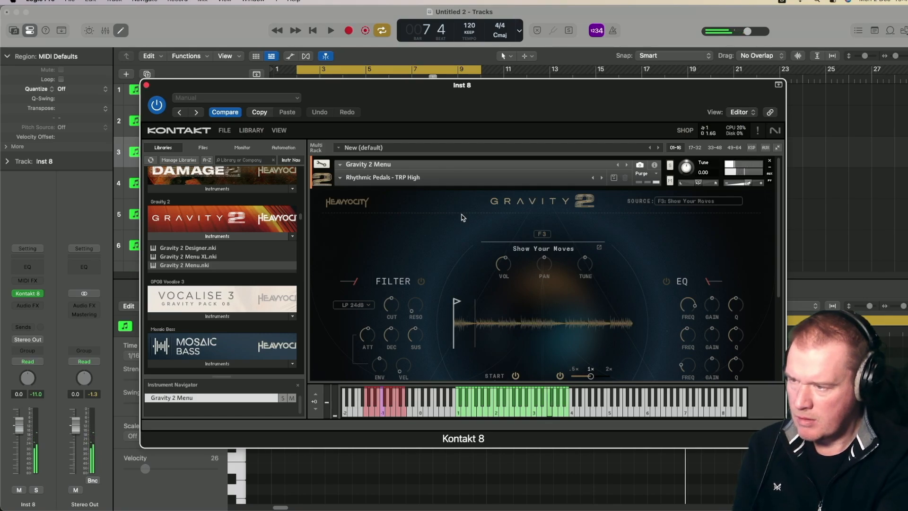
pyautogui.press('space')
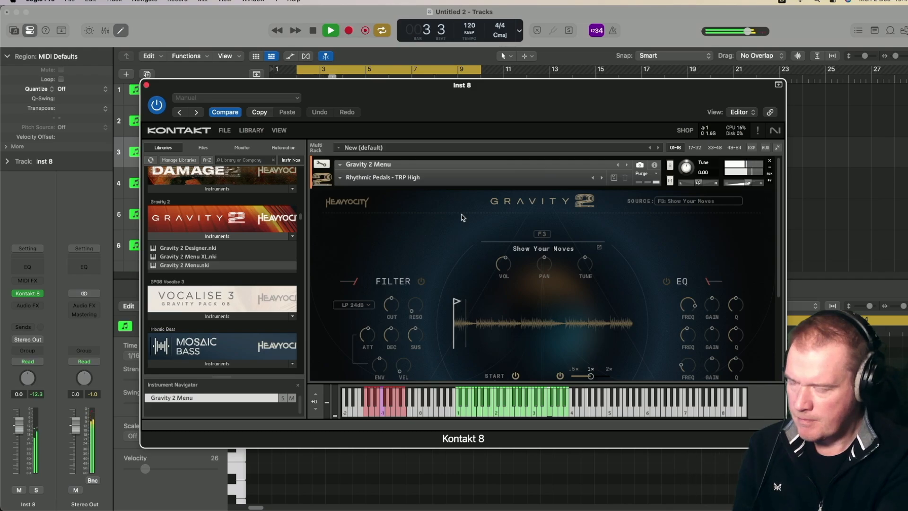
pyautogui.press('space')
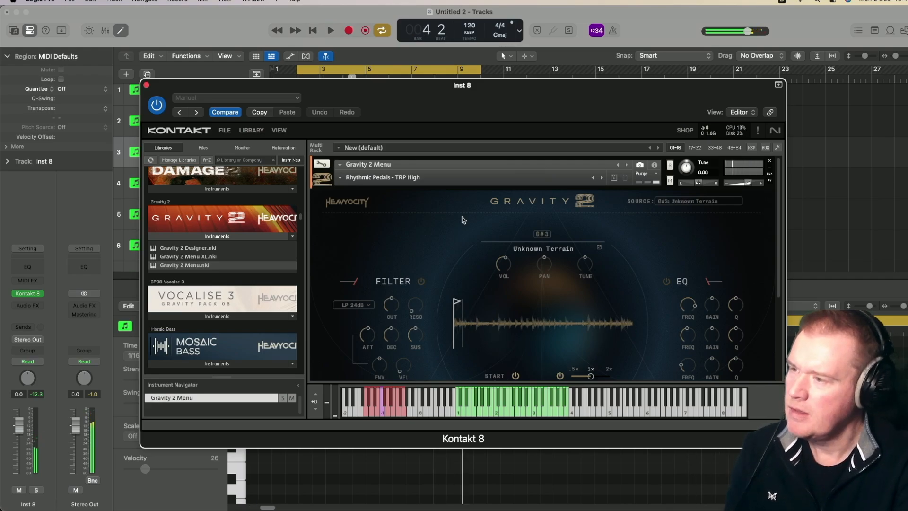
# Step: Return the Gravity 2 preset to Rhythmic Pedals - STR High and audition its sounds over the loop
pyautogui.click(341, 177)
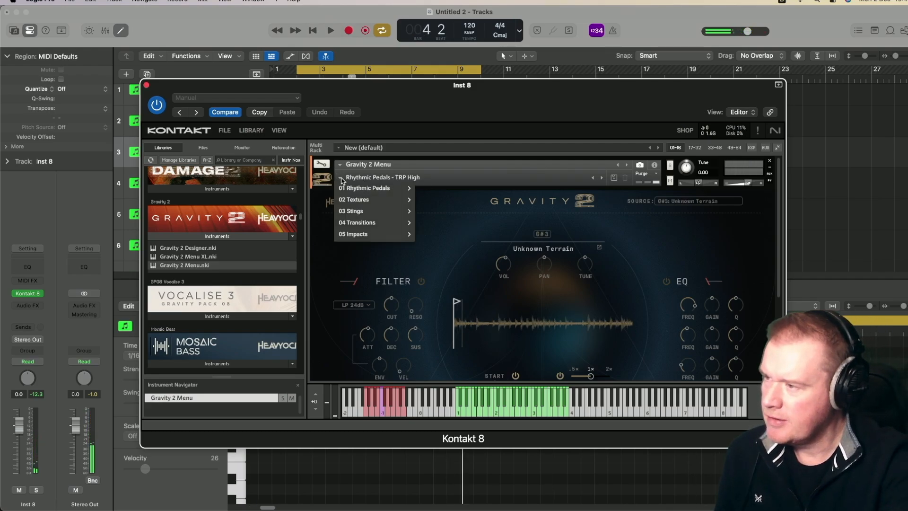
pyautogui.moveTo(369, 188)
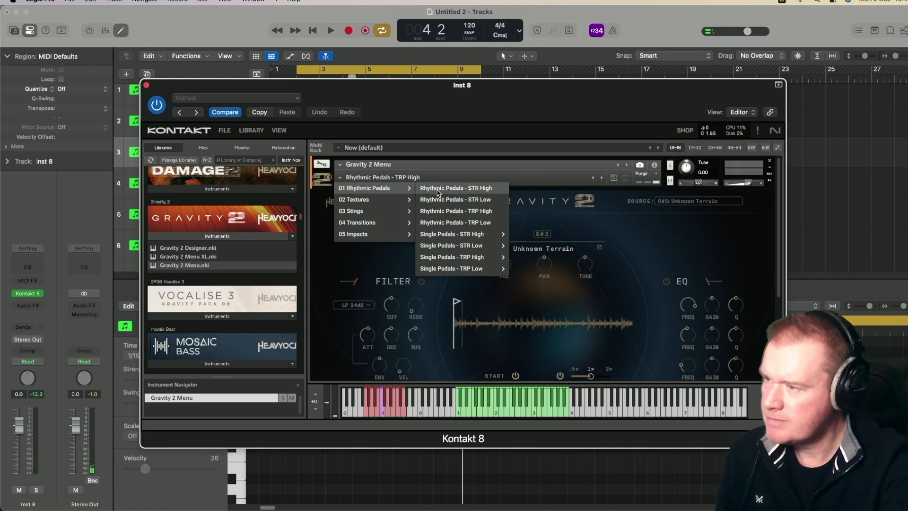
pyautogui.click(437, 189)
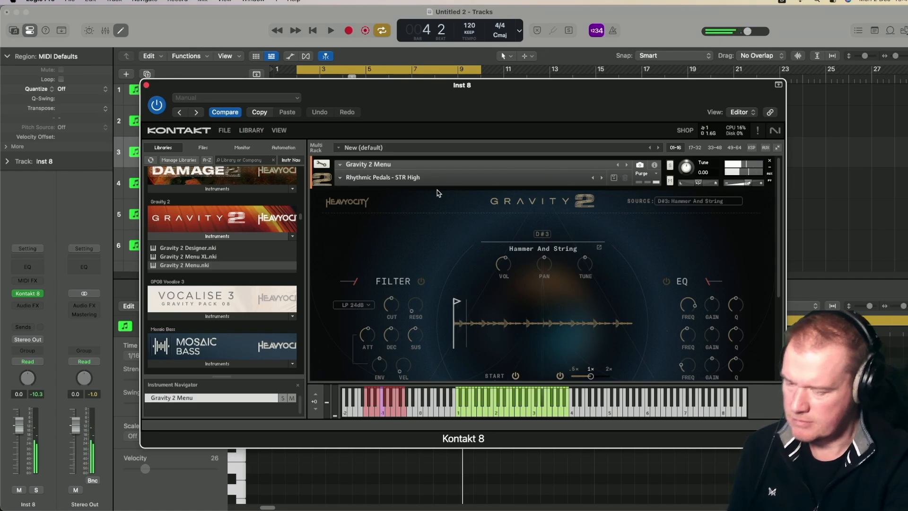
pyautogui.press('space')
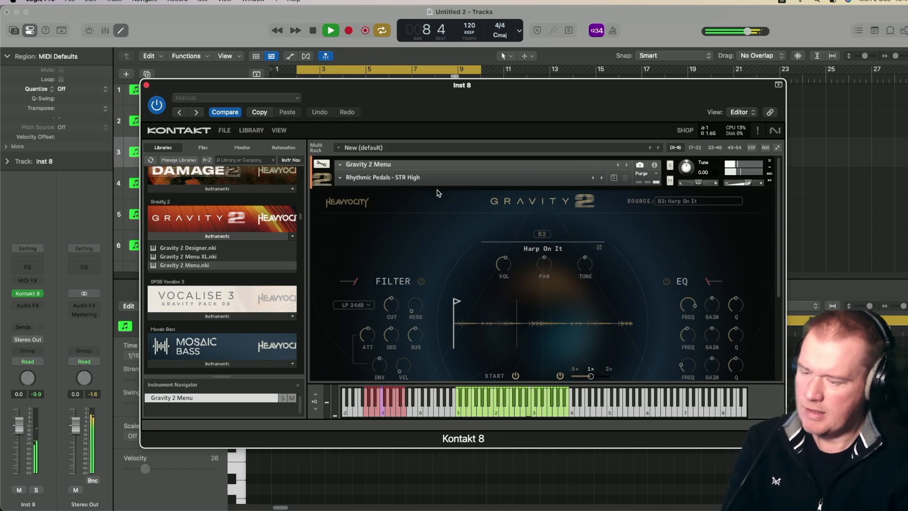
pyautogui.press('space')
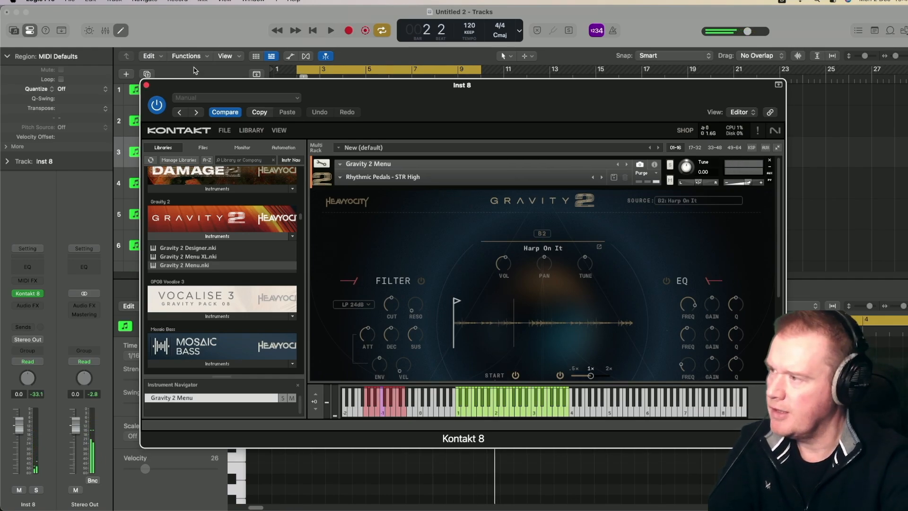
# Step: Uncover the arrangement and record a held Gravity 2 note on the Inst 8 track from bar 2 to bar 6
pyautogui.moveTo(194, 93); pyautogui.dragTo(266, 265)
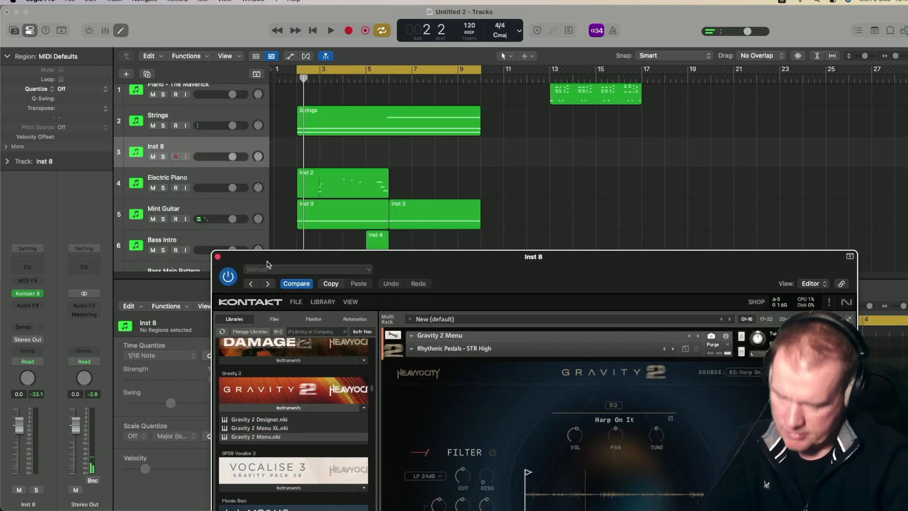
pyautogui.press('r')
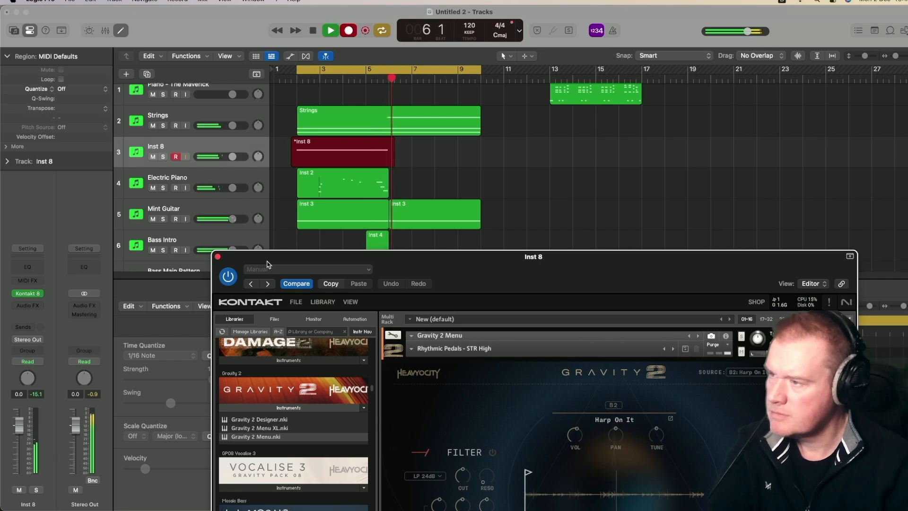
pyautogui.press('space')
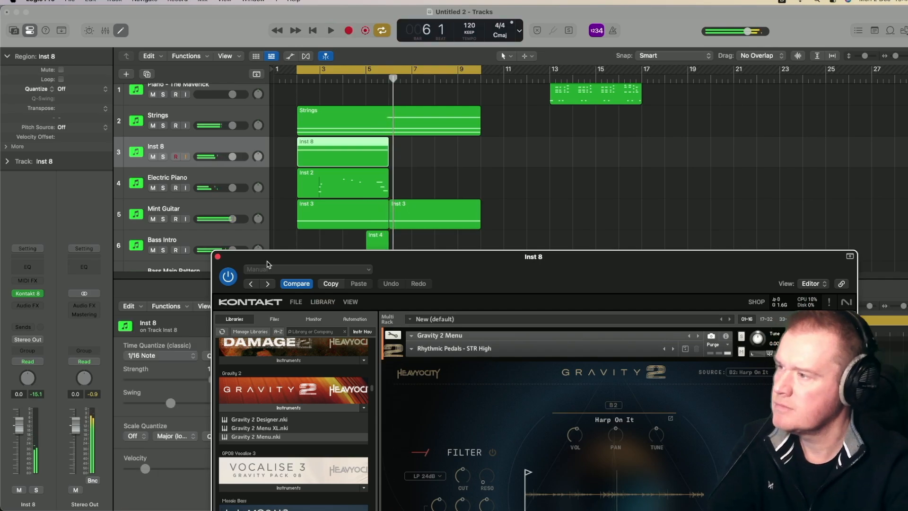
# Step: Close the Kontakt window and rename the Inst 8 track as Gravity High
pyautogui.click(217, 257)
pyautogui.doubleClick(173, 149)
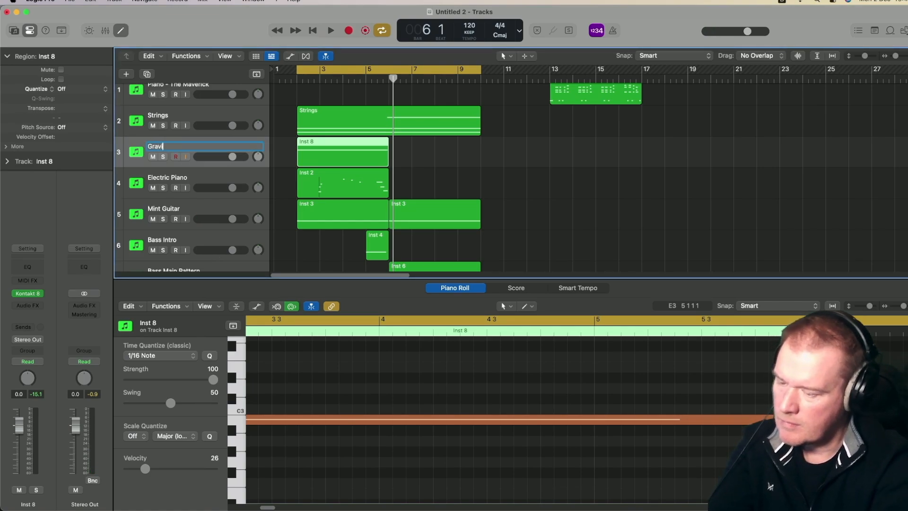
pyautogui.press('Return')
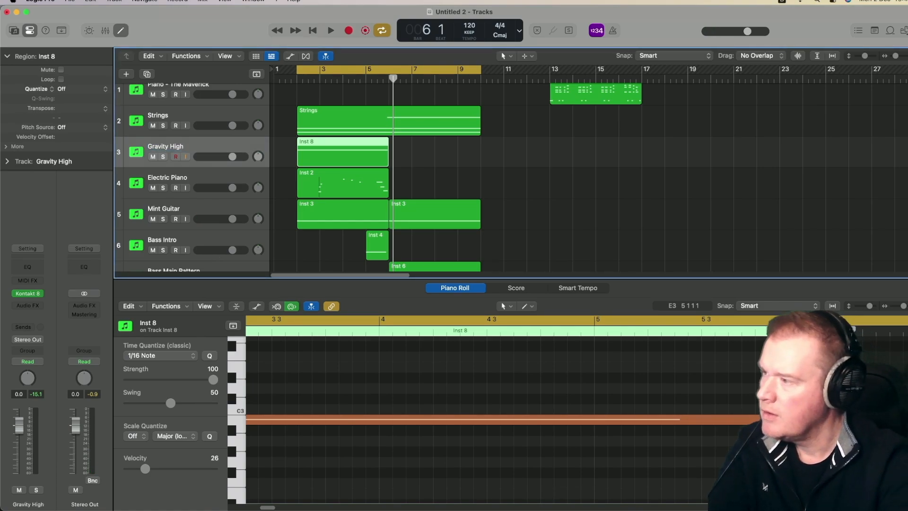
# Step: Select all notes in the recorded Gravity High region and place the playhead at bar 2, beat 3
pyautogui.click(377, 381)
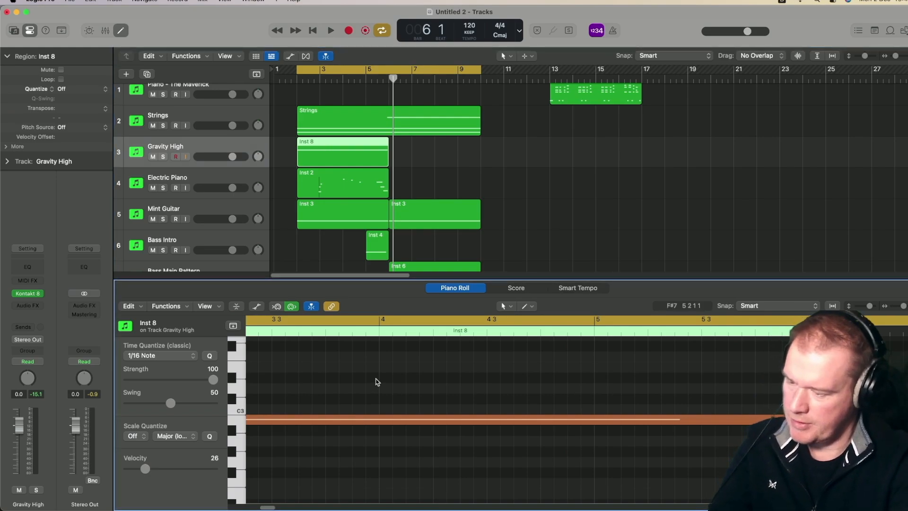
pyautogui.press('super+a')
pyautogui.moveTo(267, 507); pyautogui.dragTo(256, 507)
pyautogui.click(531, 331)
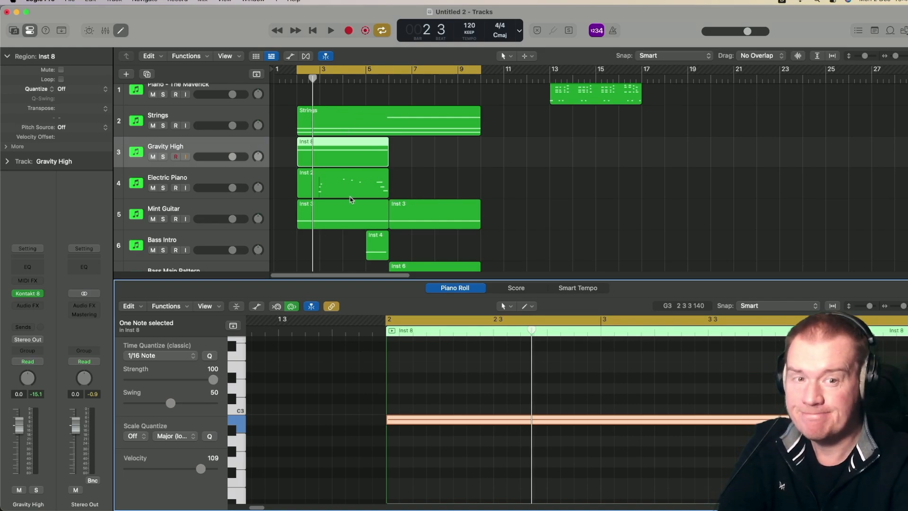
# Step: Start playback and copy the Gravity High region so that the duplicate begins at bar 6
pyautogui.scroll(-3, 349, 199)
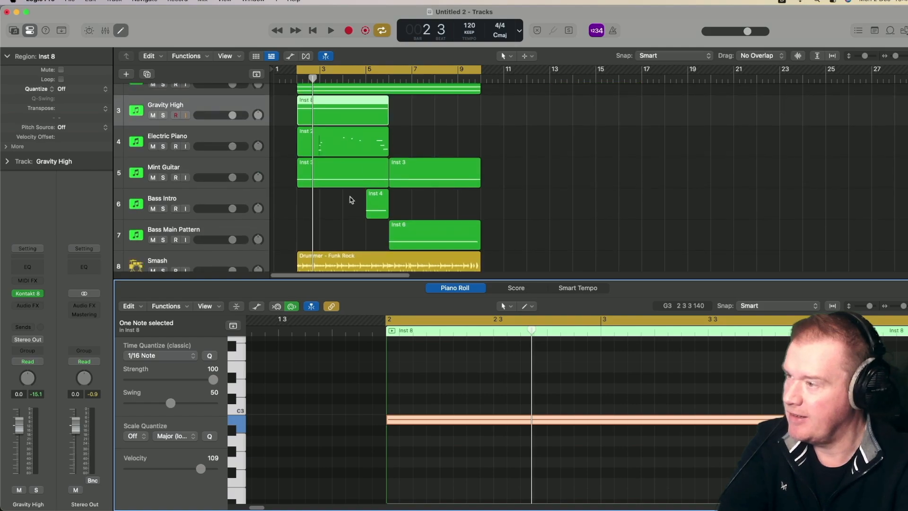
pyautogui.scroll(3, 349, 198)
pyautogui.press('space')
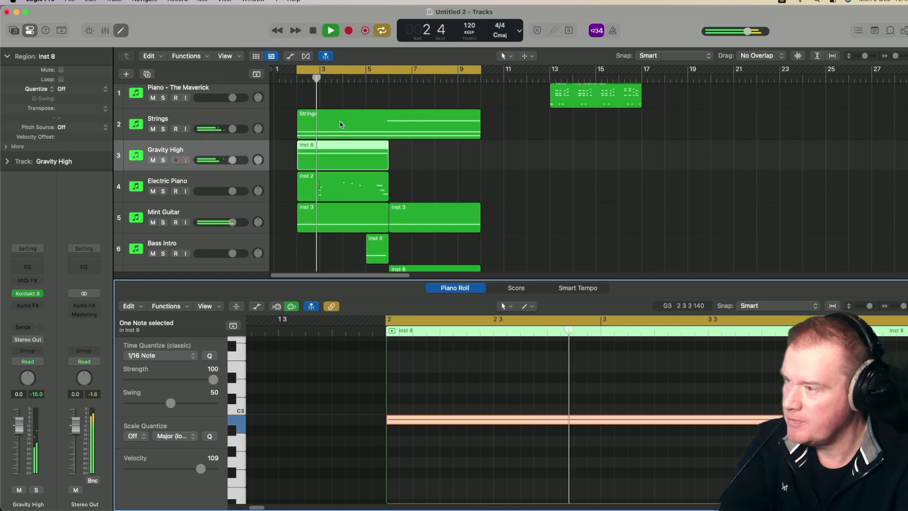
pyautogui.moveTo(342, 147); pyautogui.dragTo(433, 147)
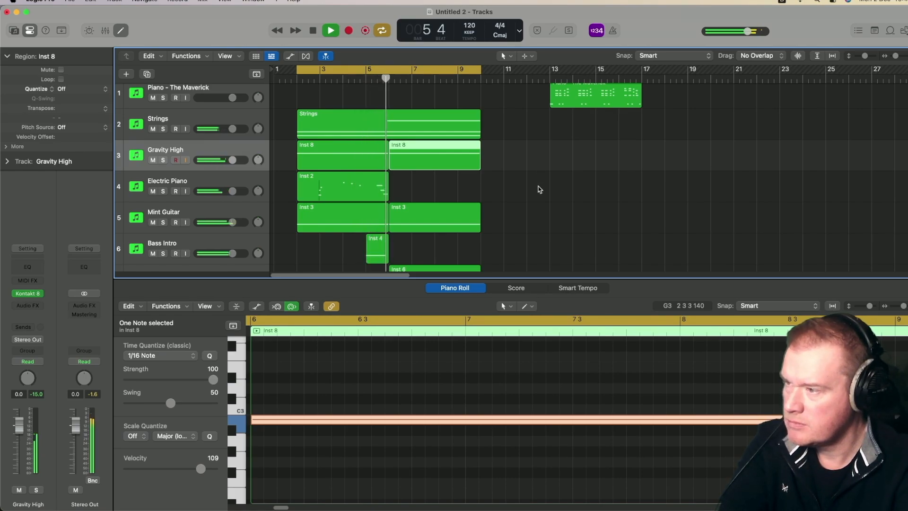
# Step: Listen to the loop with both Gravity High regions and review all the tracks in the arrangement
pyautogui.scroll(-3, 539, 189)
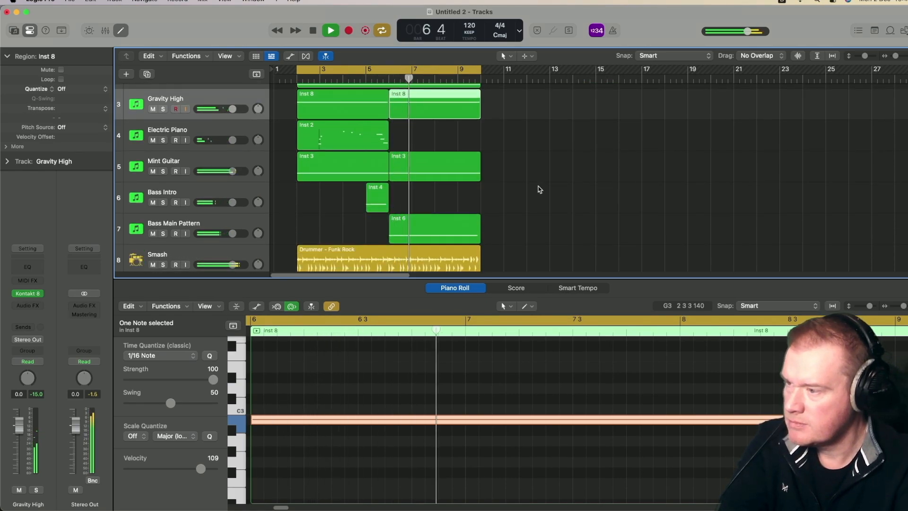
pyautogui.scroll(-1, 539, 189)
pyautogui.scroll(3, 539, 189)
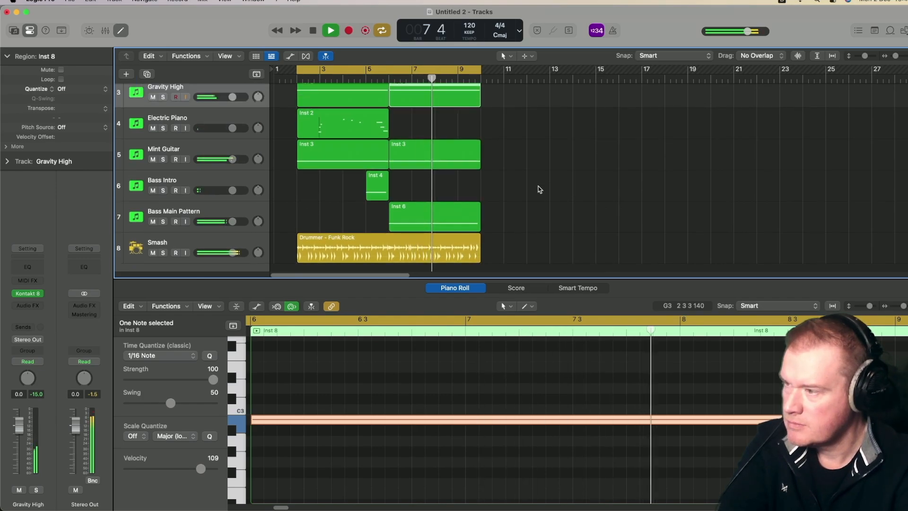
pyautogui.scroll(-1, 540, 189)
pyautogui.scroll(-2, 540, 189)
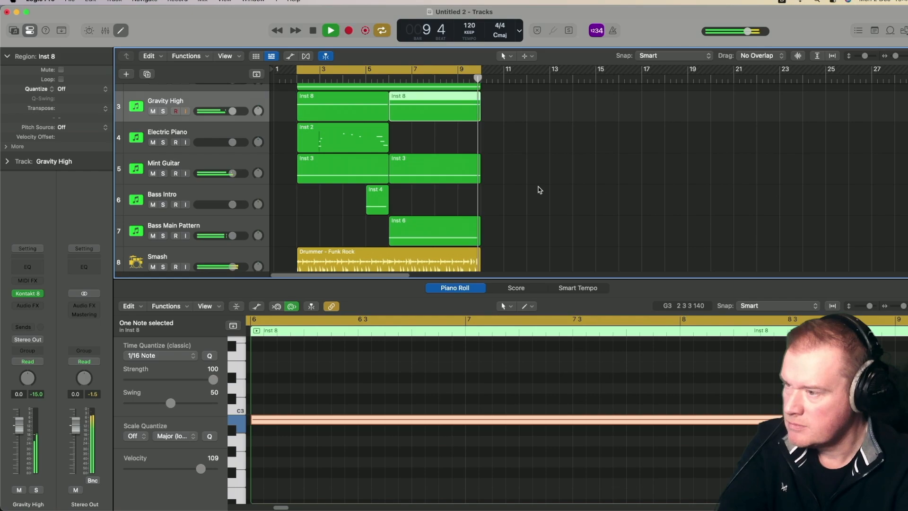
pyautogui.press('space')
pyautogui.scroll(2, 539, 190)
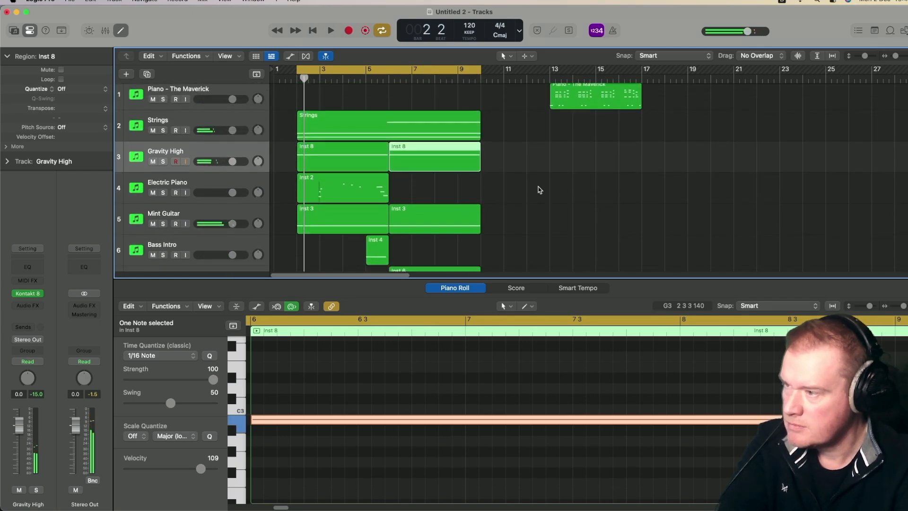
pyautogui.scroll(-2, 539, 190)
pyautogui.click(212, 113)
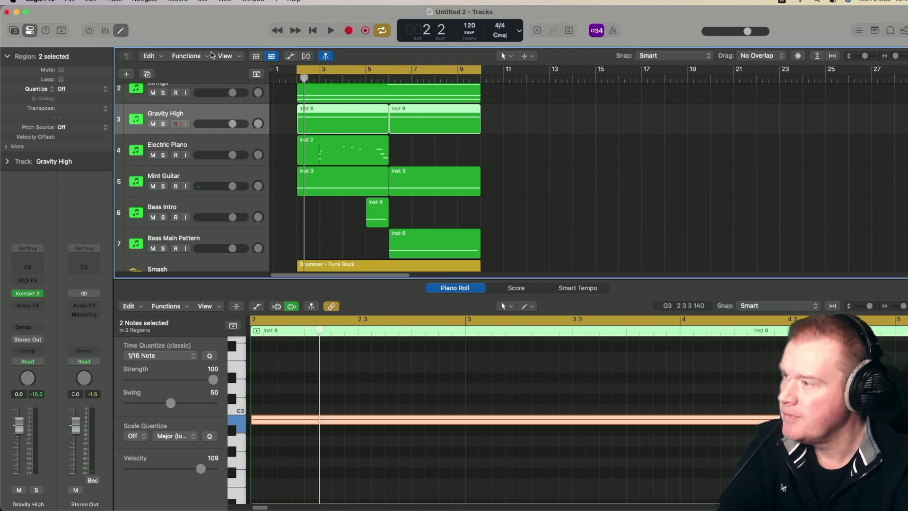
pyautogui.scroll(2, 214, 112)
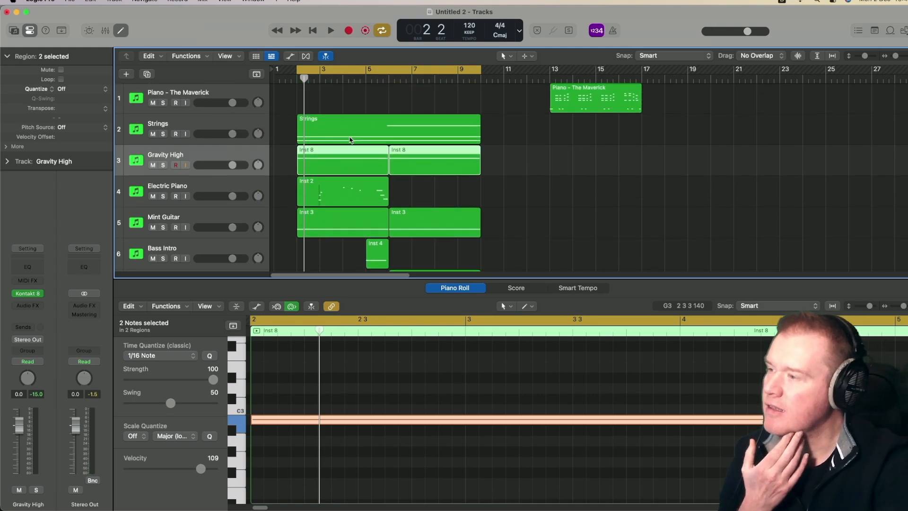
pyautogui.scroll(-3, 350, 140)
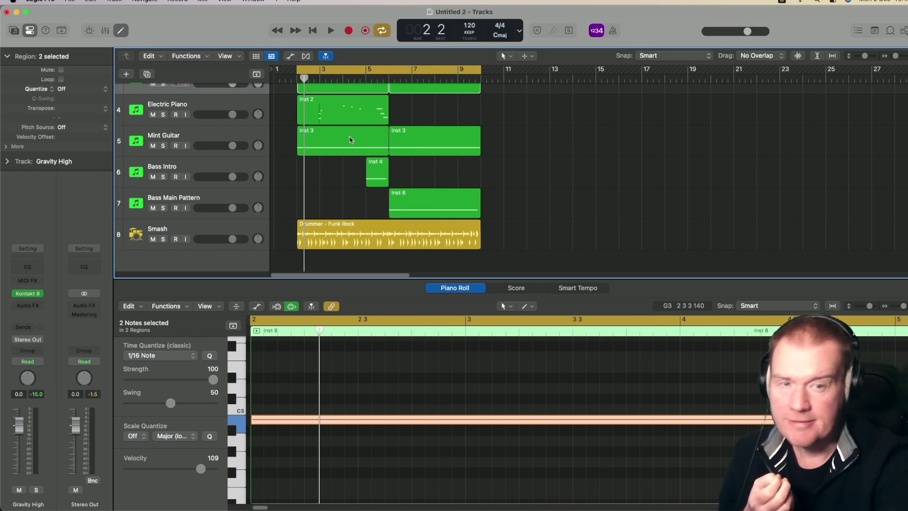
pyautogui.scroll(3, 350, 140)
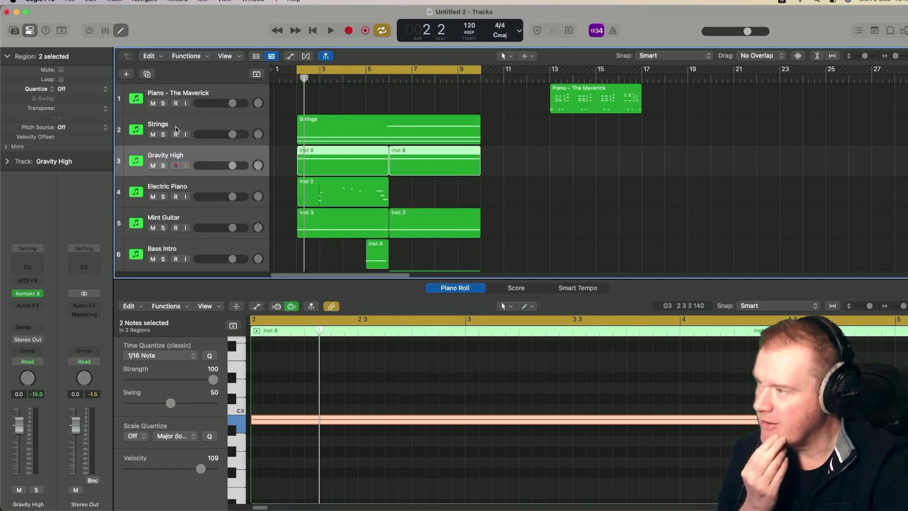
# Step: Give the Piano - The Maverick track a grand piano icon from the Keyboards category
pyautogui.rightClick(137, 98)
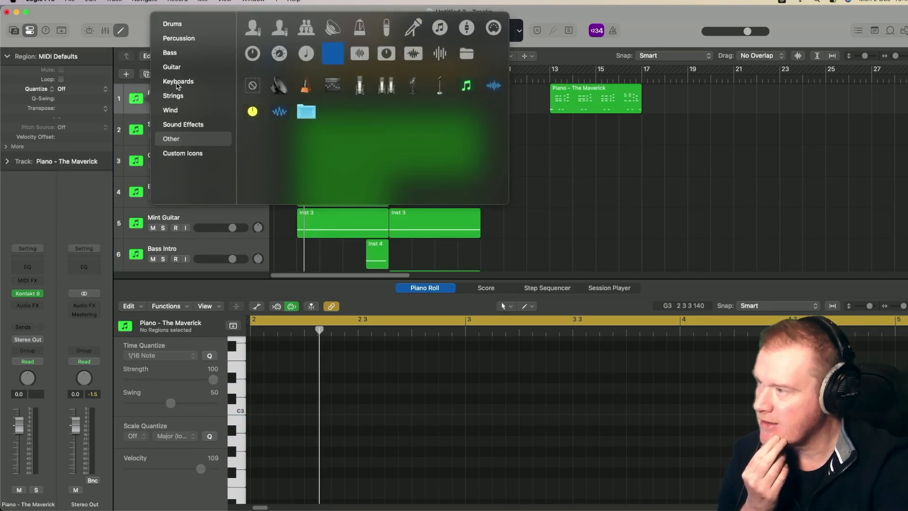
pyautogui.click(178, 81)
pyautogui.click(252, 85)
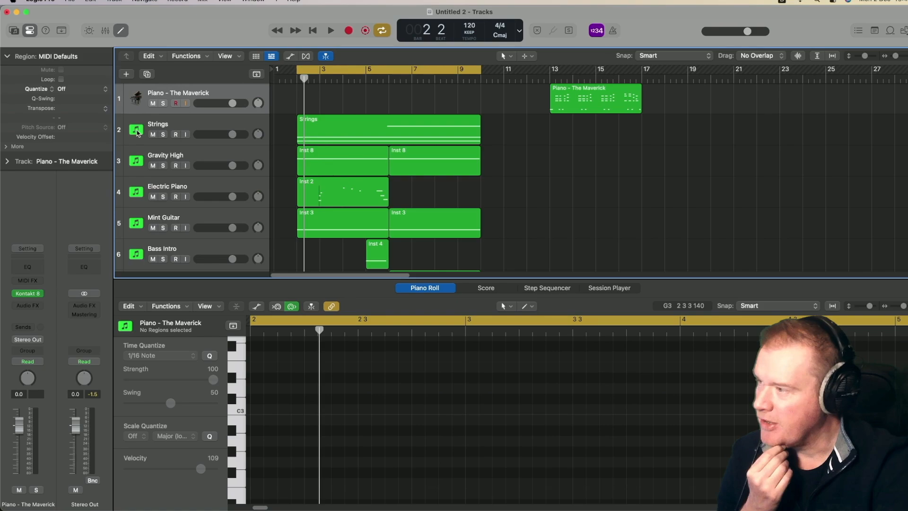
# Step: Give the Strings track a string section icon from the Strings category
pyautogui.rightClick(137, 130)
pyautogui.click(170, 119)
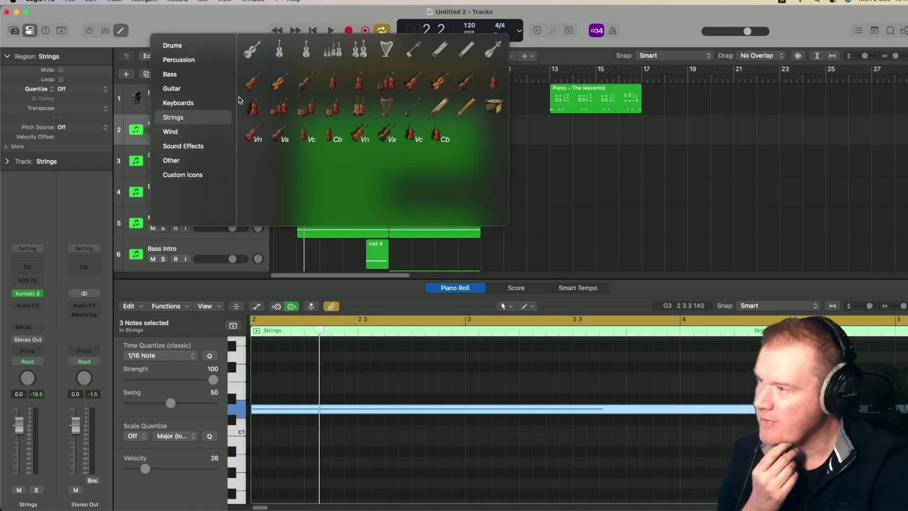
pyautogui.click(390, 86)
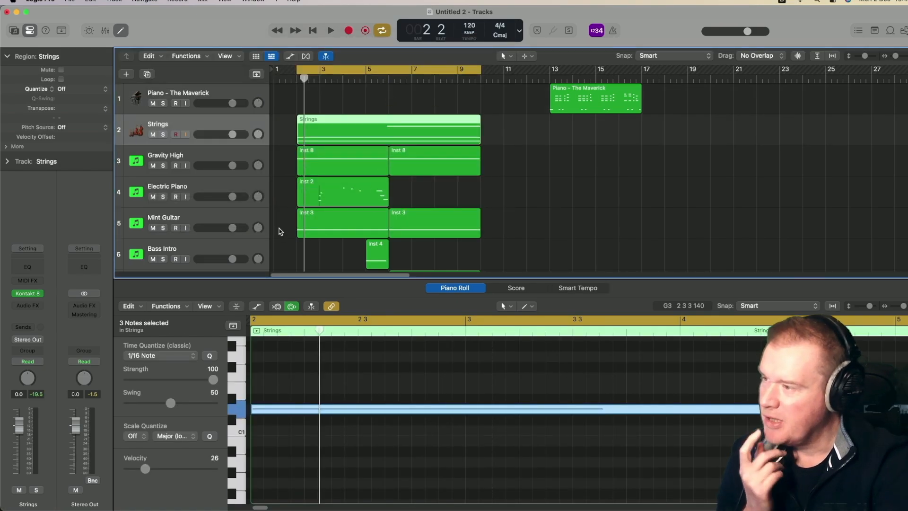
# Step: Review the regions on all tracks, from the Maverick piano down to the Smash drummer track
pyautogui.scroll(-5, 280, 230)
pyautogui.scroll(5, 280, 231)
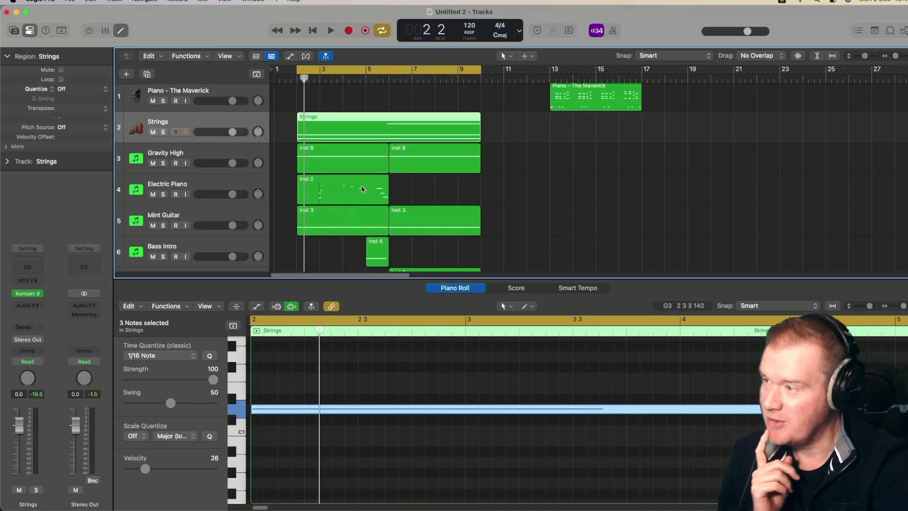
pyautogui.scroll(-5, 501, 199)
pyautogui.scroll(5, 501, 199)
pyautogui.scroll(-1, 501, 199)
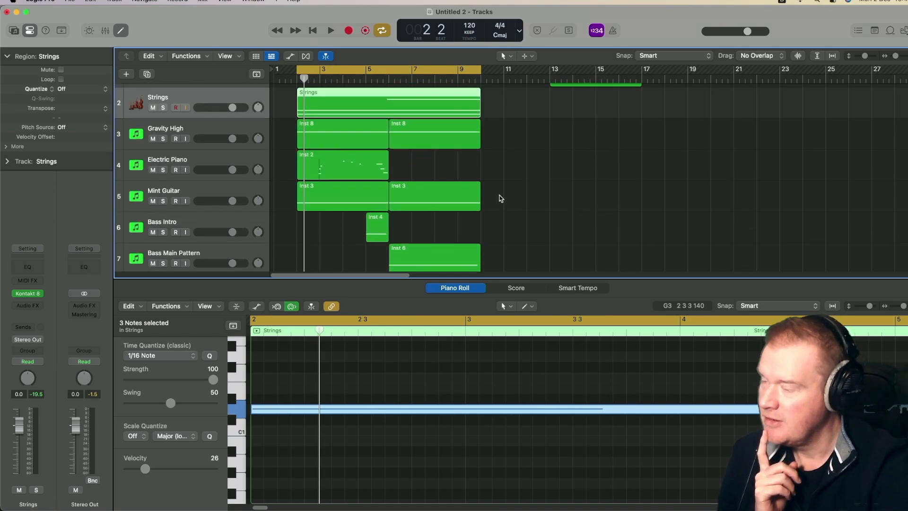
pyautogui.scroll(1, 501, 199)
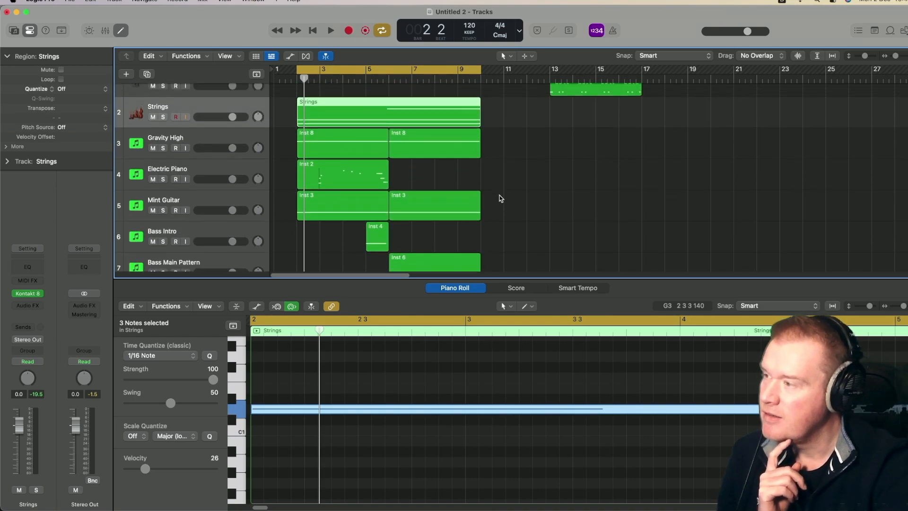
pyautogui.scroll(-3, 501, 198)
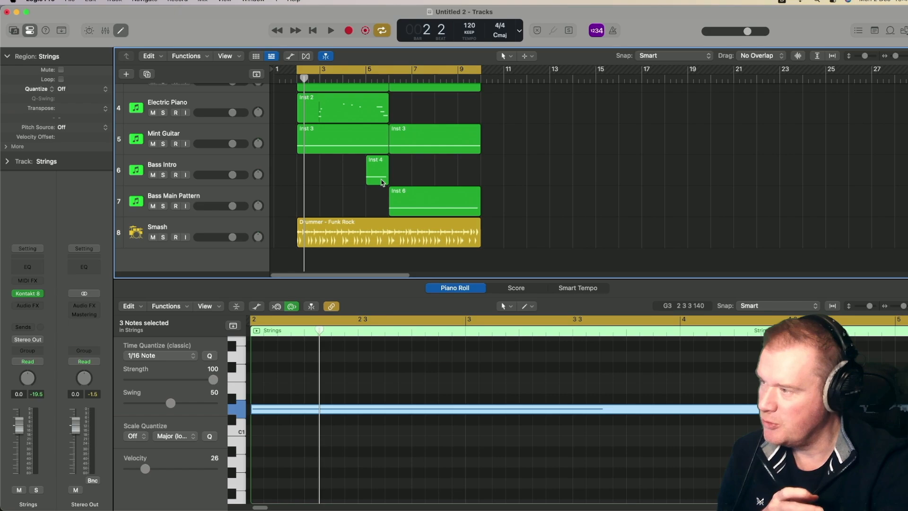
pyautogui.scroll(2, 508, 203)
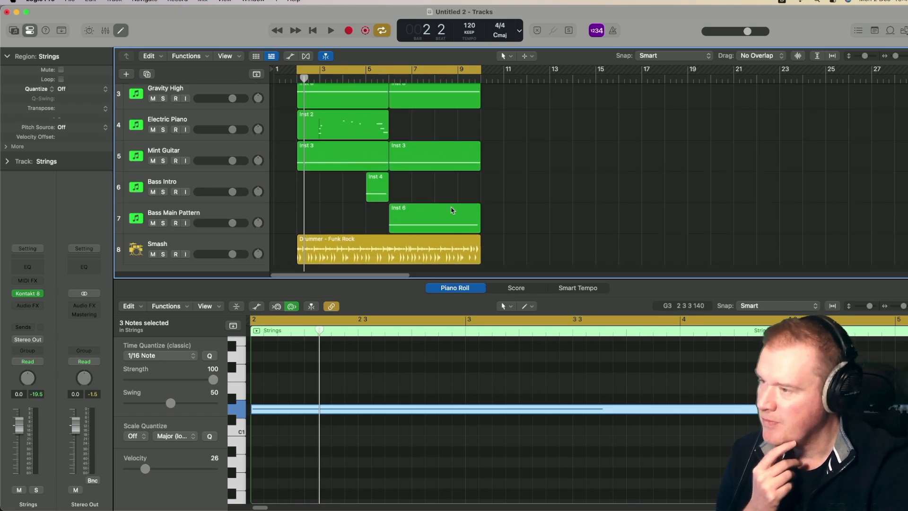
# Step: Open the Prime Bass instrument on the Bass Main Pattern track and show its Bass Settings
pyautogui.click(453, 211)
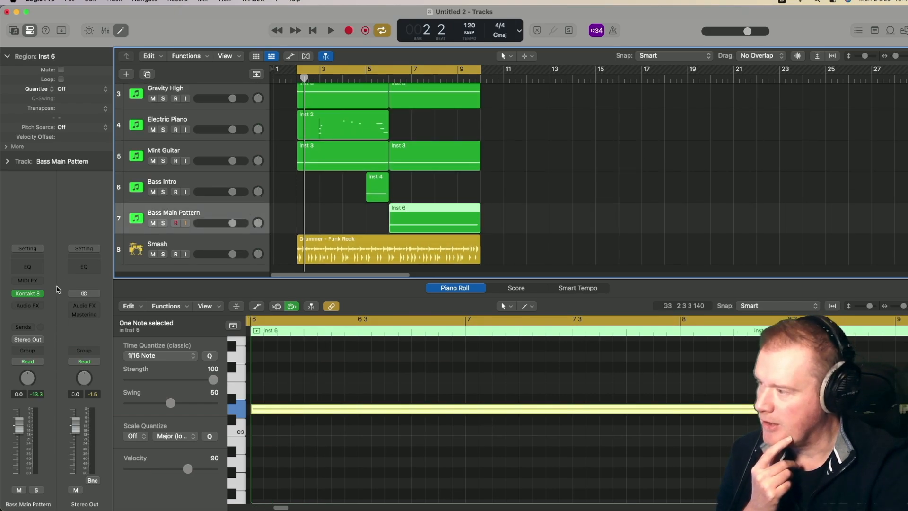
pyautogui.click(28, 293)
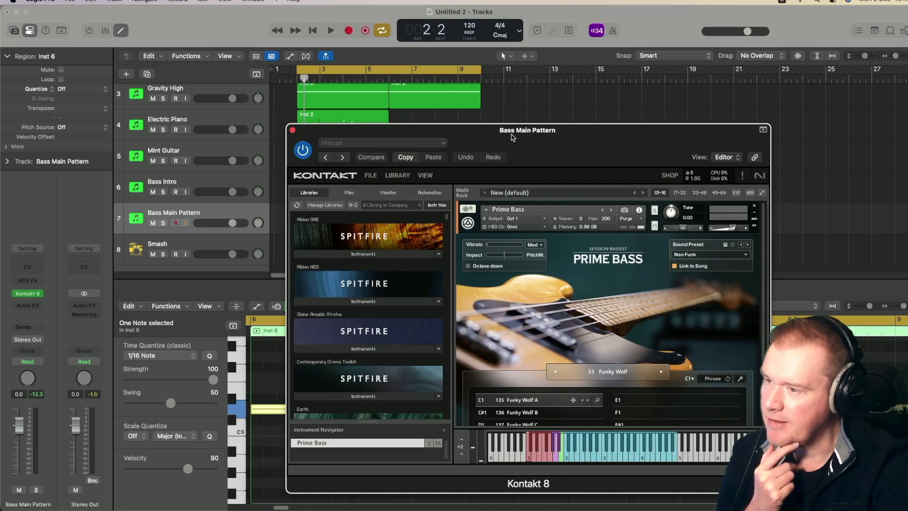
pyautogui.moveTo(512, 138); pyautogui.dragTo(397, 90)
pyautogui.scroll(-5, 520, 265)
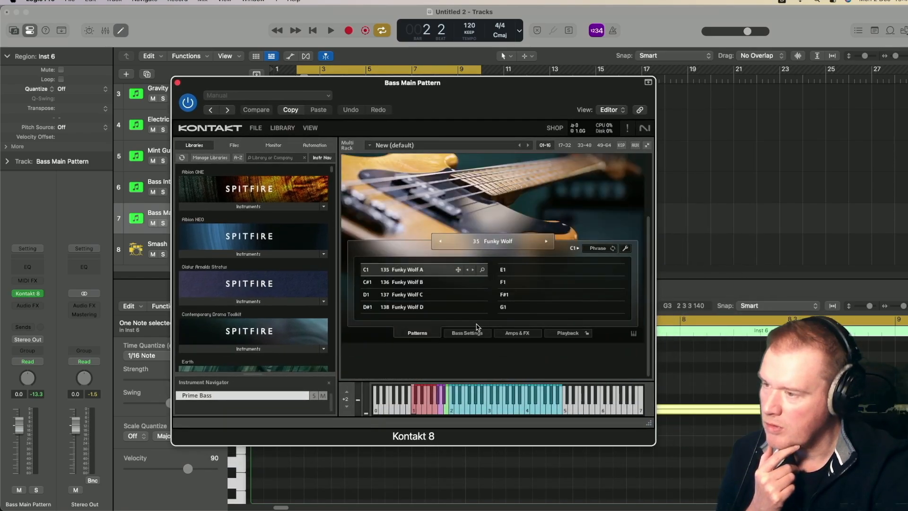
pyautogui.click(476, 332)
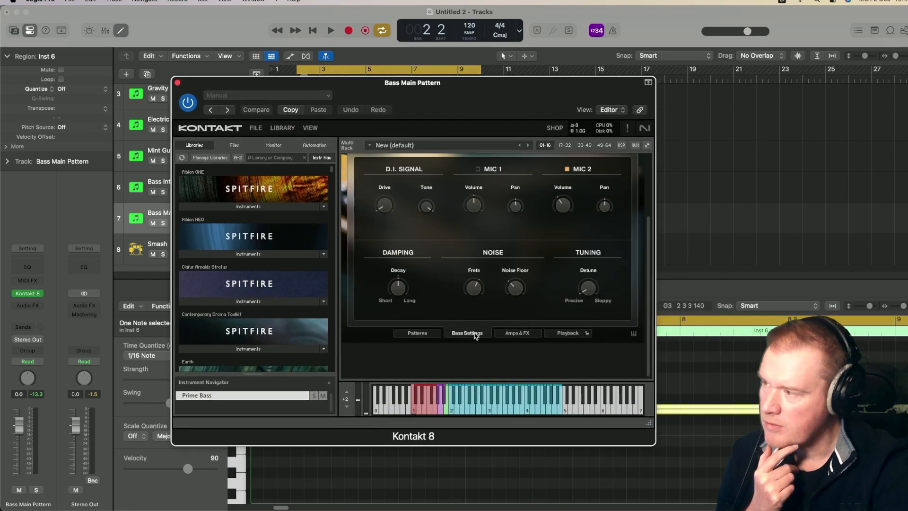
# Step: Solo the Bass Main Pattern track and play it in a cycle from bar 6 to bar 10
pyautogui.click(163, 223)
pyautogui.click(294, 95)
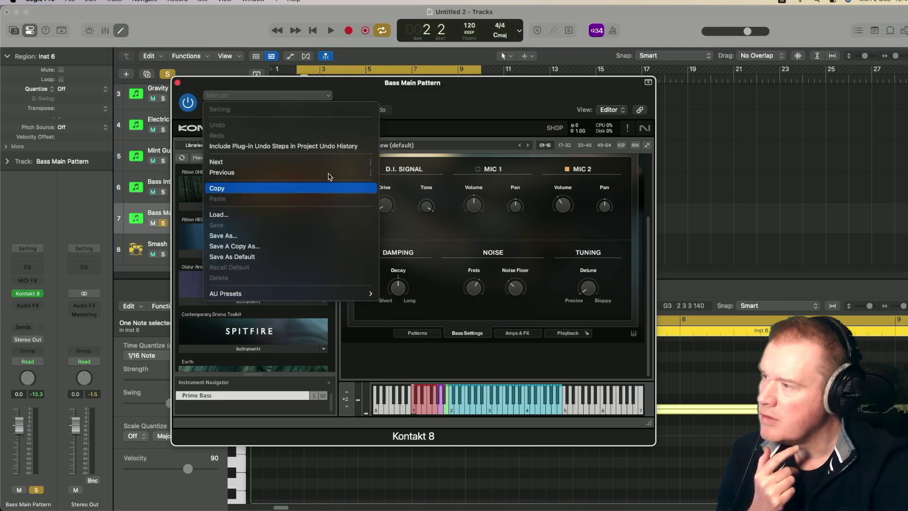
pyautogui.click(329, 188)
pyautogui.moveTo(304, 81); pyautogui.dragTo(351, 272)
pyautogui.moveTo(297, 73); pyautogui.dragTo(388, 76)
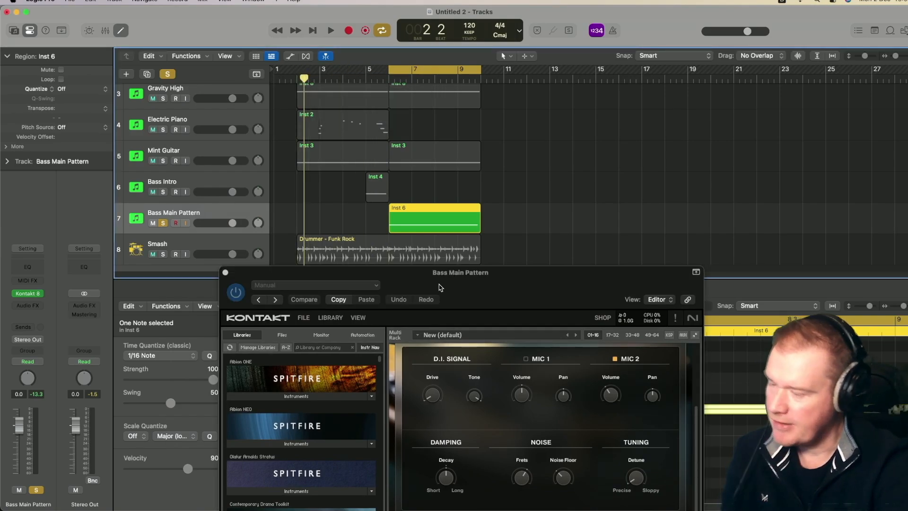
pyautogui.press('space')
pyautogui.moveTo(403, 270); pyautogui.dragTo(360, 106)
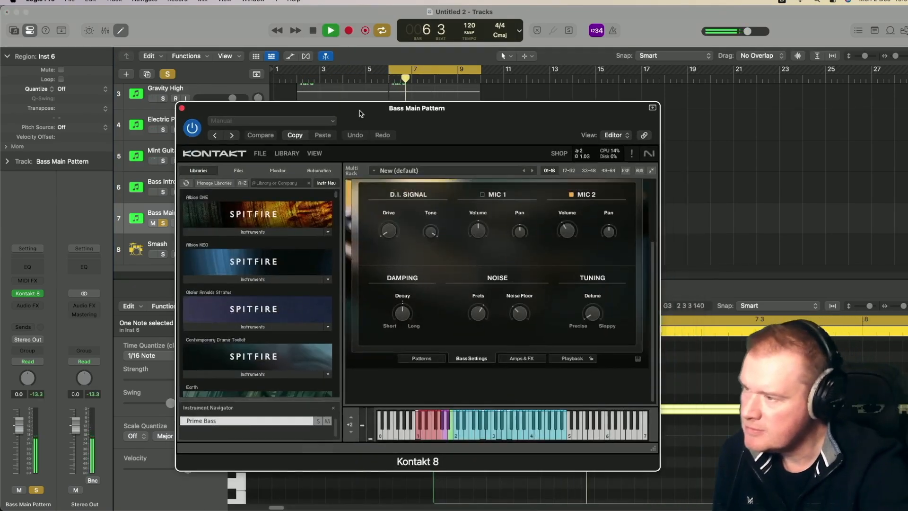
# Step: Check the bass patterns and try a D.I. signal Drive of about 31% before returning it to minimum
pyautogui.click(431, 360)
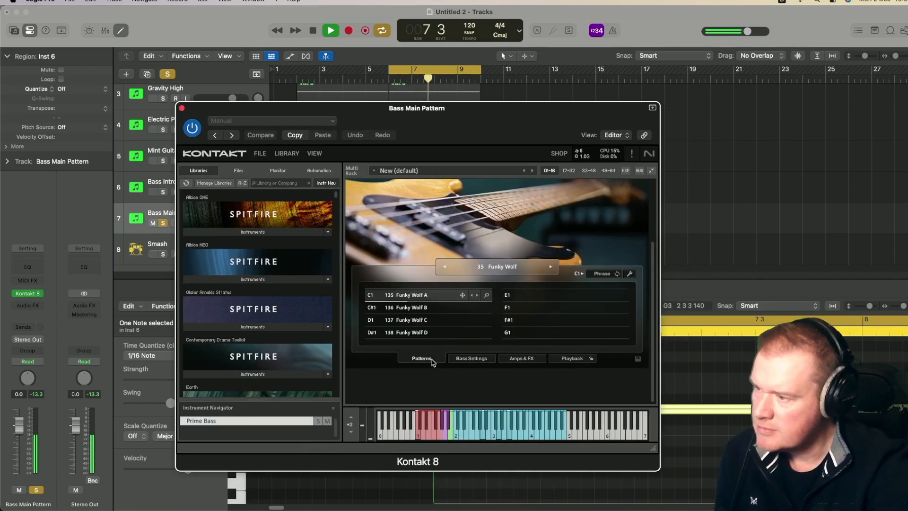
pyautogui.click(489, 359)
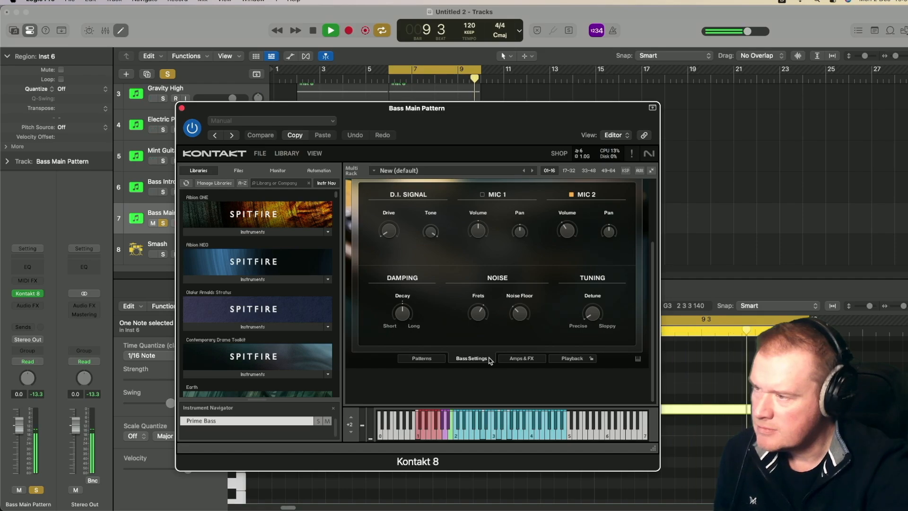
pyautogui.moveTo(384, 240); pyautogui.dragTo(384, 214)
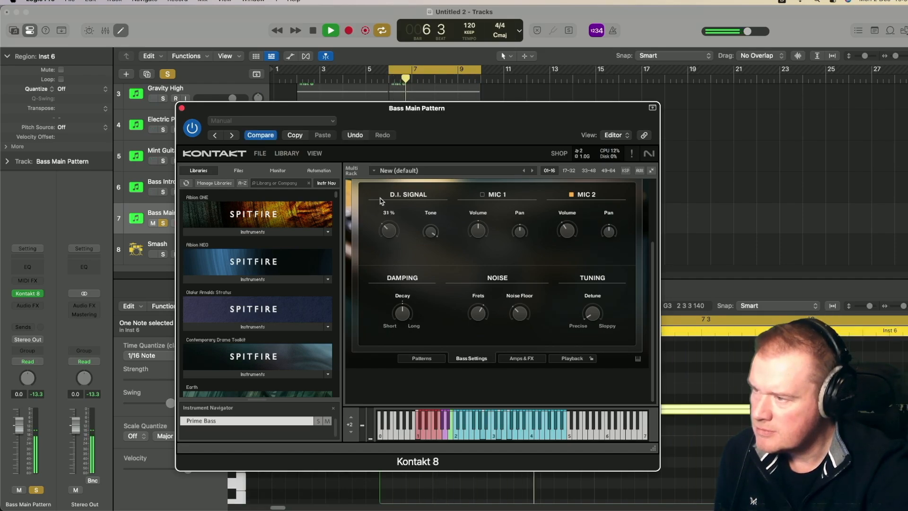
pyautogui.moveTo(388, 186); pyautogui.dragTo(407, 299)
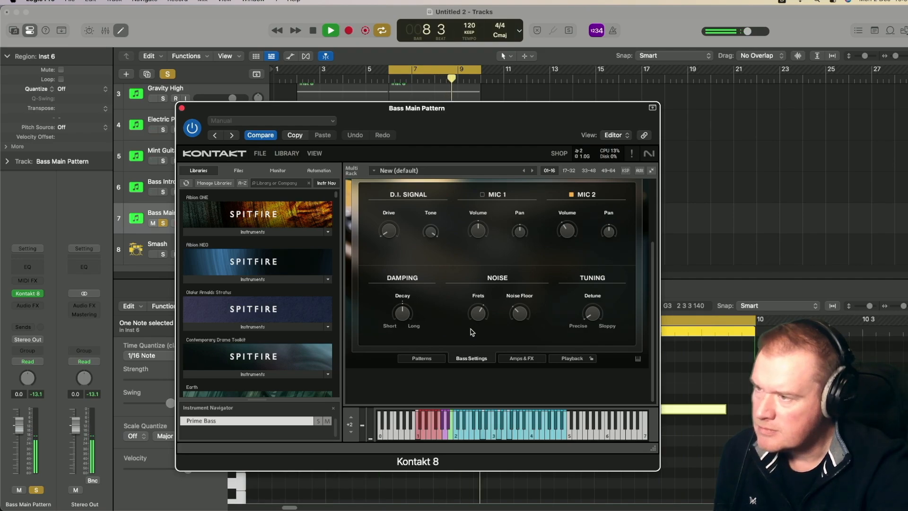
# Step: Lower the Frets noise and try MIC 1 panned 16 L, switching the mic off again
pyautogui.click(482, 195)
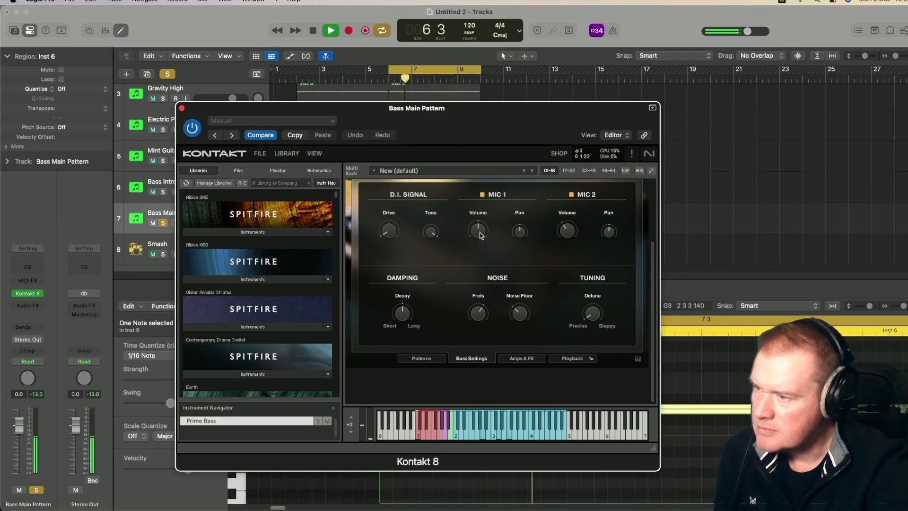
pyautogui.moveTo(478, 312); pyautogui.dragTo(522, 243)
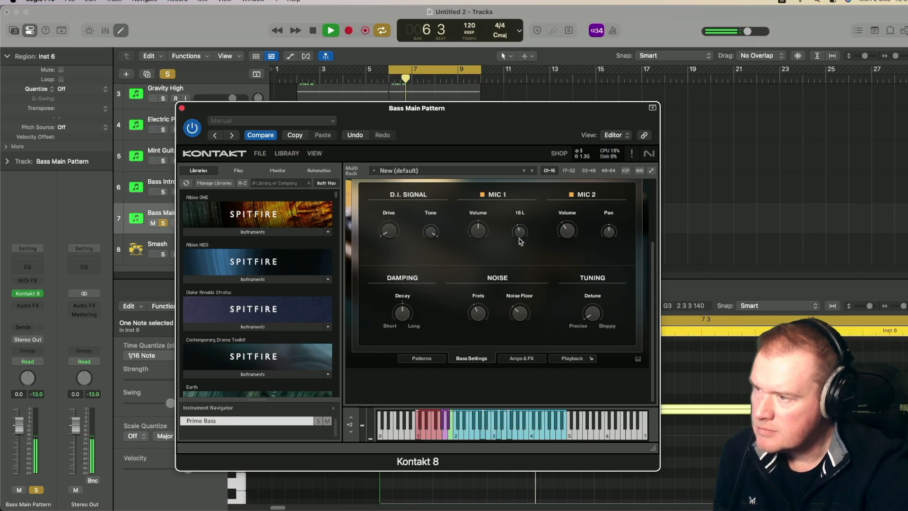
pyautogui.click(482, 195)
# Step: Try longer decay times and the Hall type on the bass reverb, returning to Room with a 500 ms decay
pyautogui.click(522, 358)
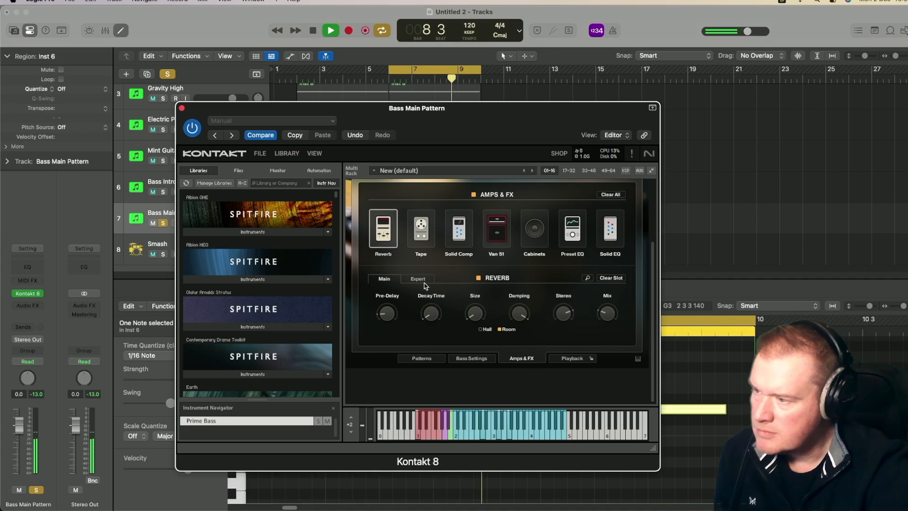
pyautogui.moveTo(435, 314); pyautogui.dragTo(426, 282)
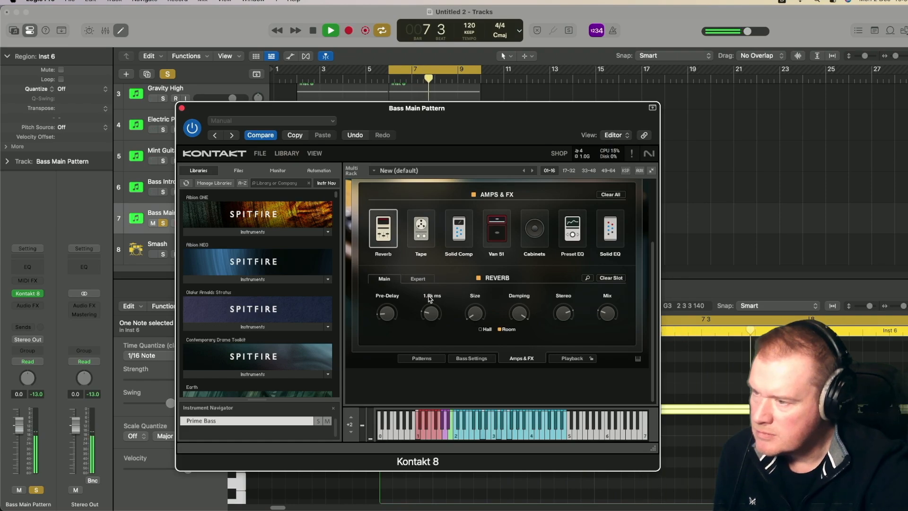
pyautogui.moveTo(429, 312); pyautogui.dragTo(426, 301)
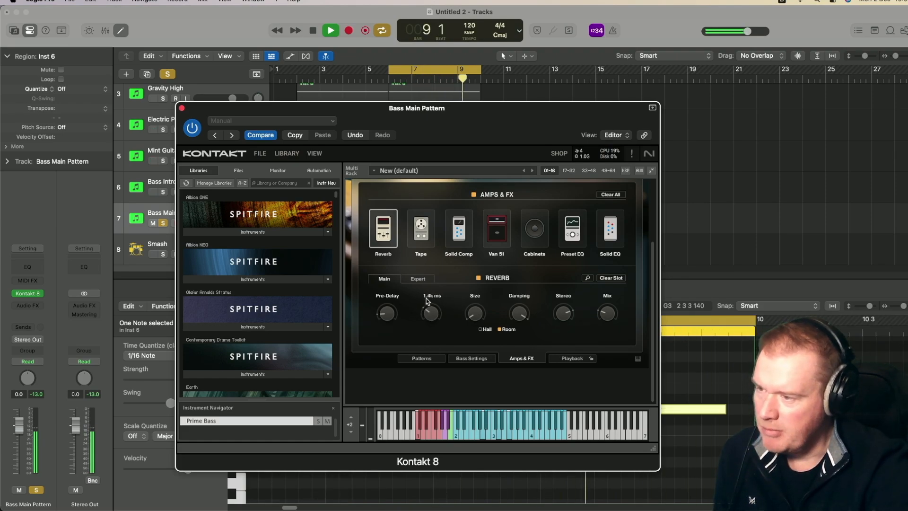
pyautogui.click(484, 329)
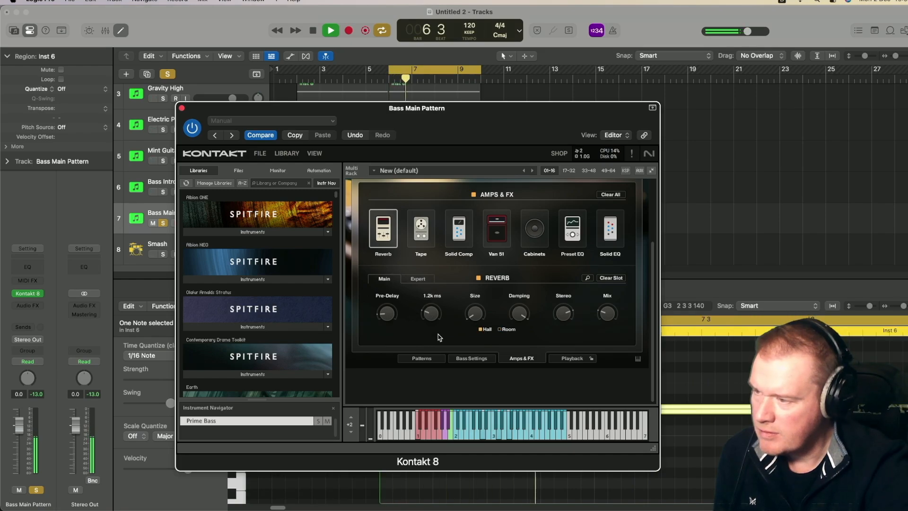
pyautogui.click(499, 330)
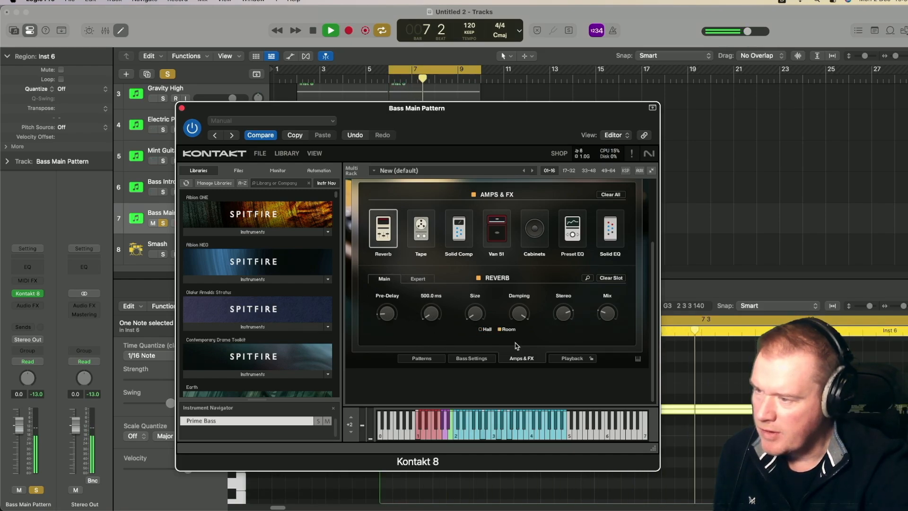
# Step: Check the bass instrument's Playback settings and set the Frets noise to about its midpoint
pyautogui.click(563, 358)
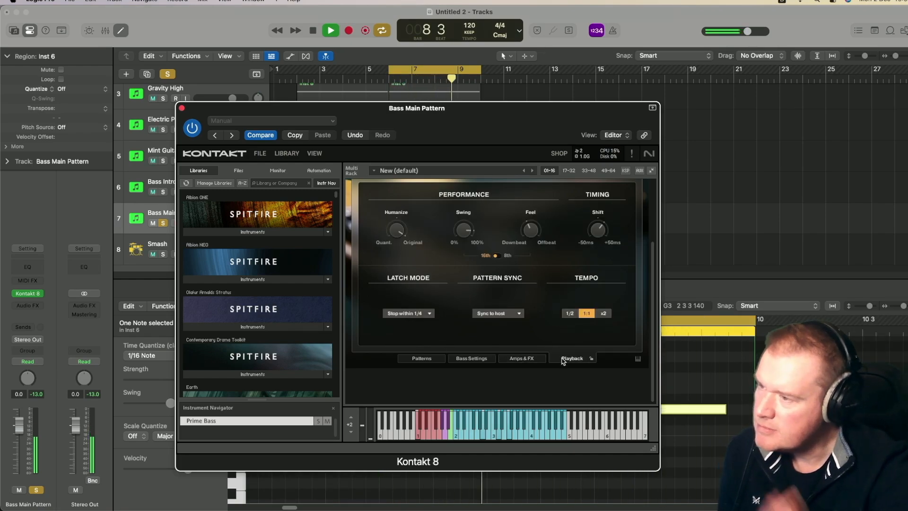
pyautogui.click(470, 359)
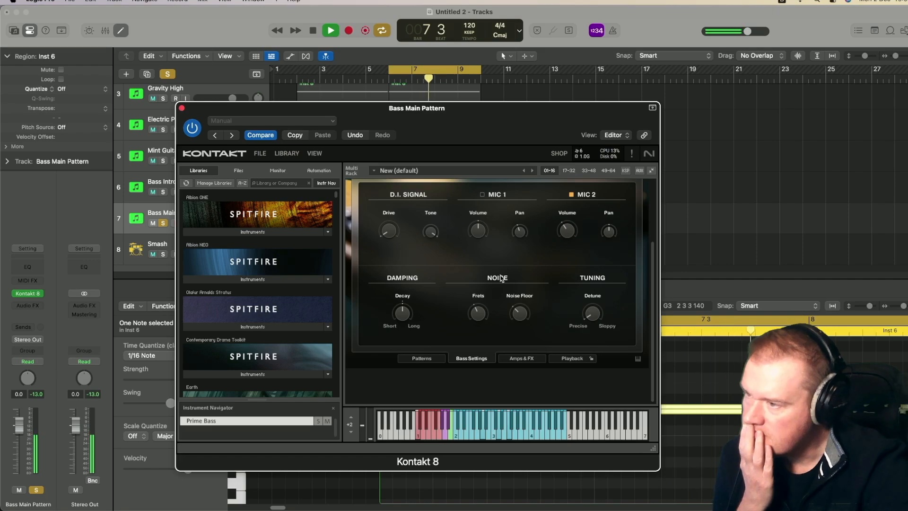
pyautogui.moveTo(482, 317)
pyautogui.mouseDown()
pyautogui.moveTo(508, 399)
pyautogui.moveTo(488, 307)
pyautogui.moveTo(483, 316)
pyautogui.mouseUp()
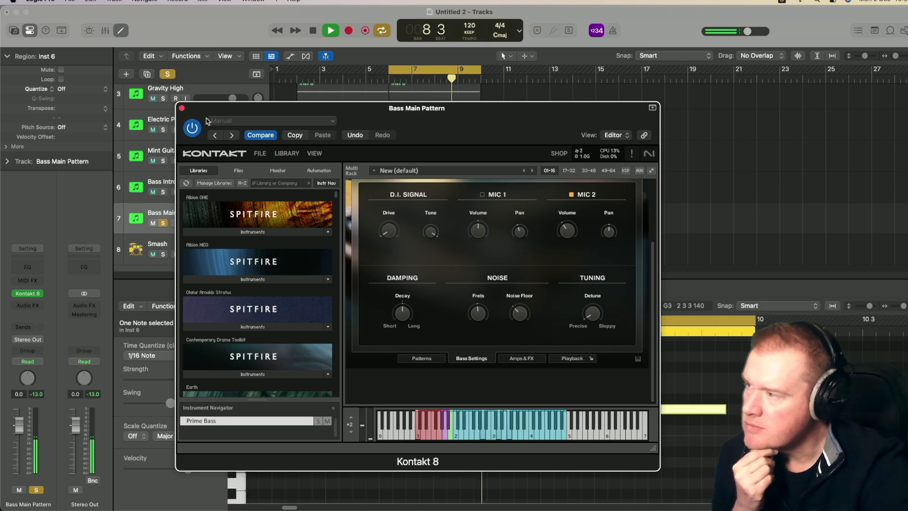
# Step: Close the bass instrument, stop playback and unsolo the Bass Main Pattern track
pyautogui.click(182, 108)
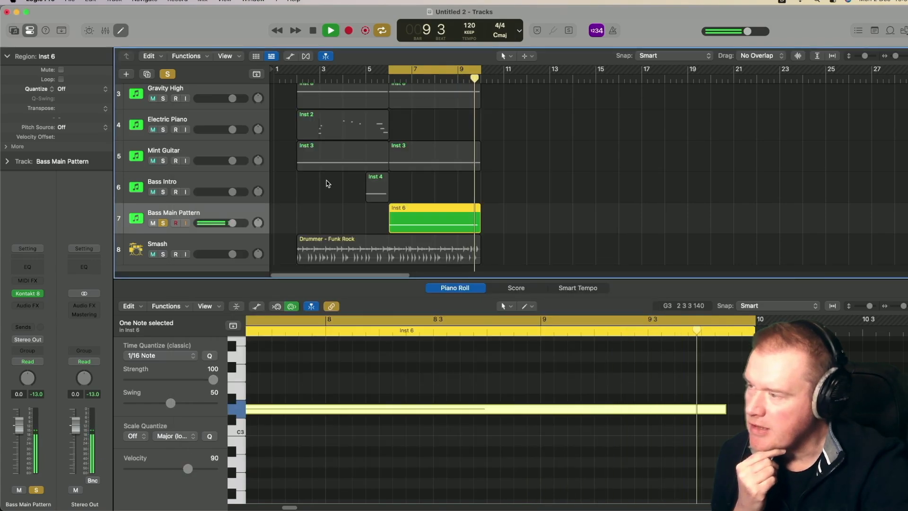
pyautogui.press('space')
pyautogui.click(163, 224)
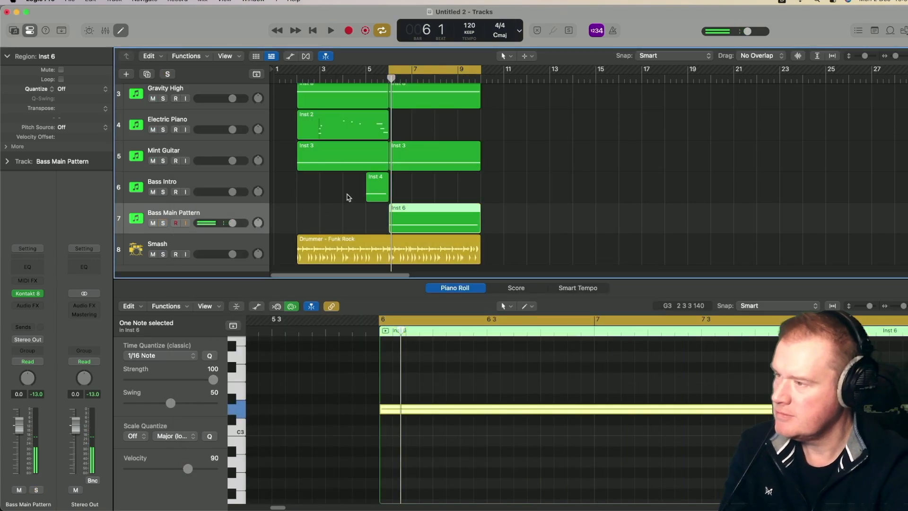
# Step: Fit the whole arrangement in view and extend the cycle range back to beat 4 of bar 1
pyautogui.scroll(3, 542, 208)
pyautogui.click(542, 215)
pyautogui.press('z')
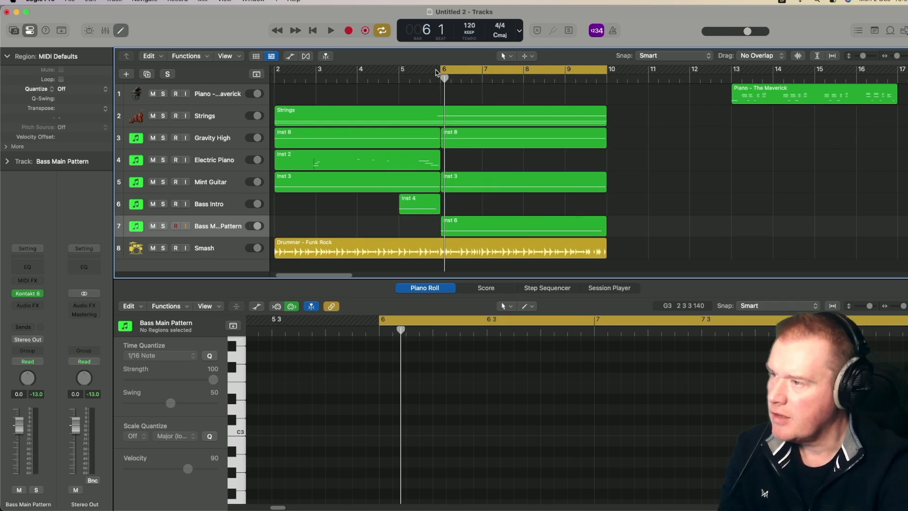
pyautogui.moveTo(443, 69); pyautogui.dragTo(307, 70)
pyautogui.scroll(-2, 720, 200)
pyautogui.scroll(2, 721, 201)
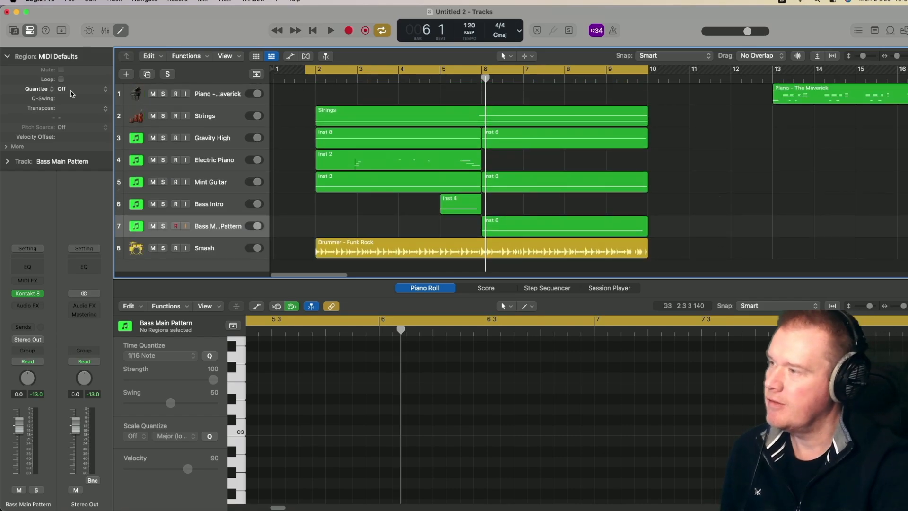
# Step: Show the secondary time ruler above the tracks and play the full cycle through
pyautogui.click(226, 57)
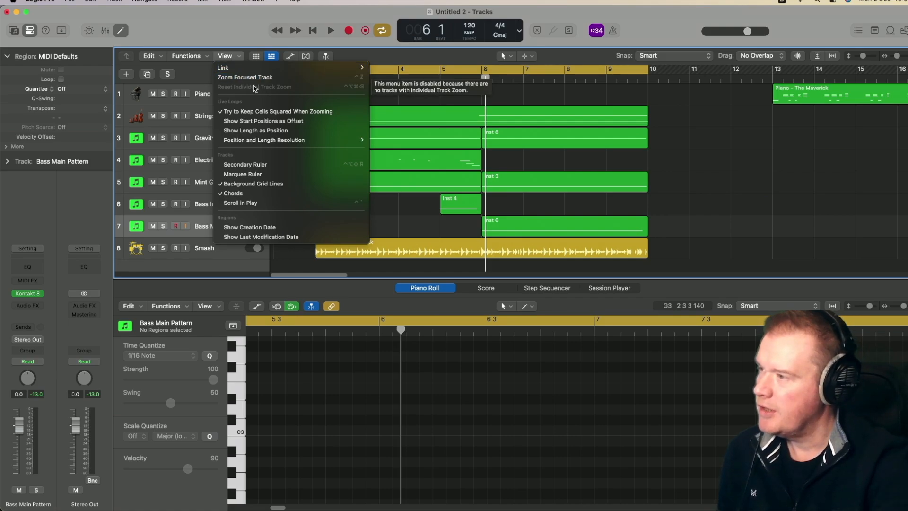
pyautogui.moveTo(259, 66)
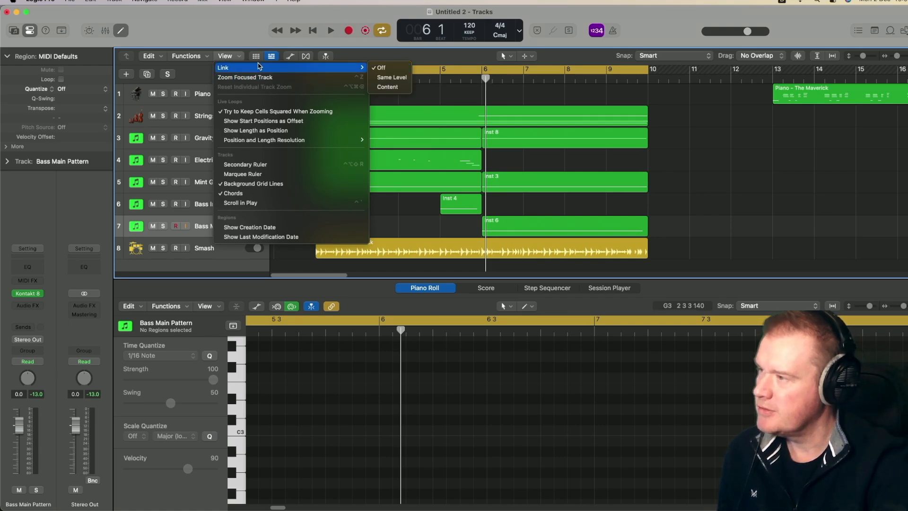
pyautogui.click(251, 168)
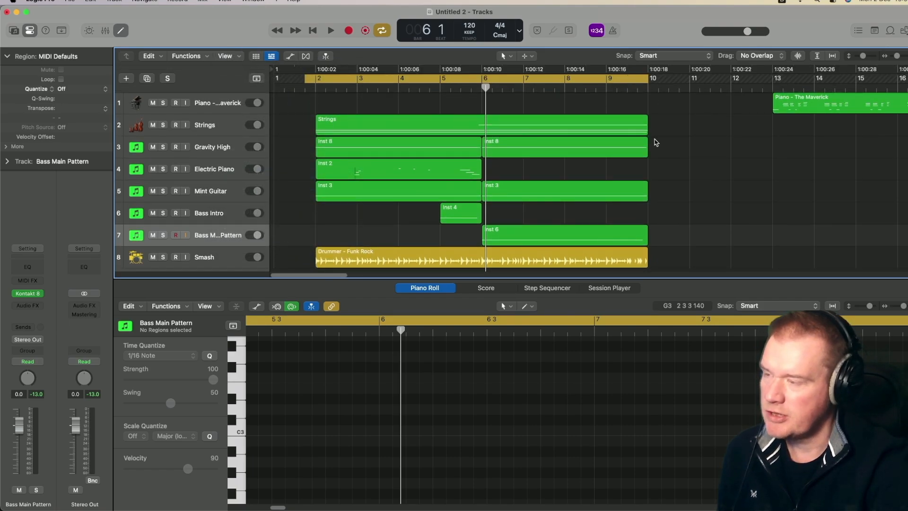
pyautogui.press('space')
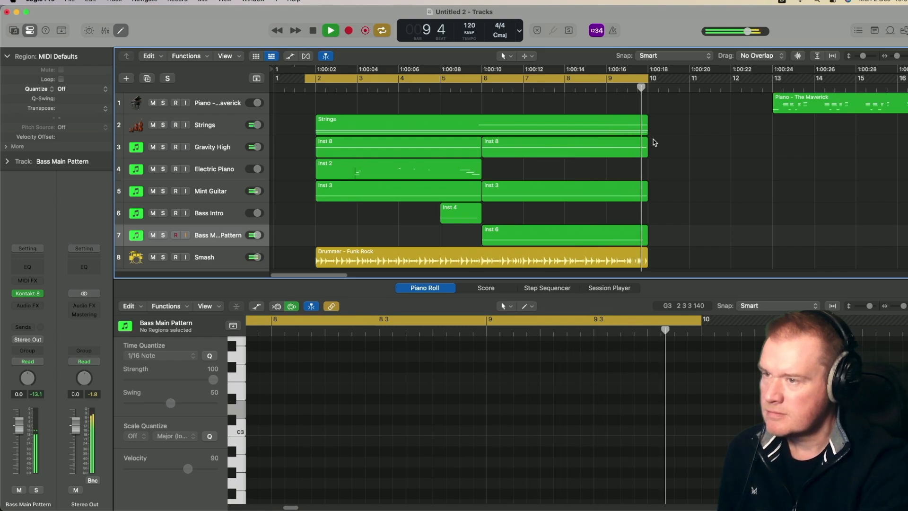
pyautogui.press('space')
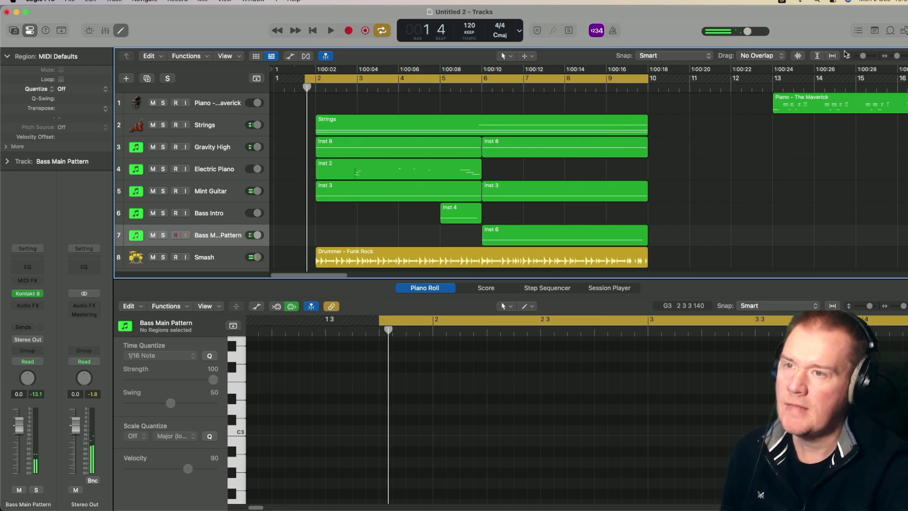
# Step: Read the NuDisco Cue brief in the project notes, hide the notes and stop the loop's playback
pyautogui.click(875, 31)
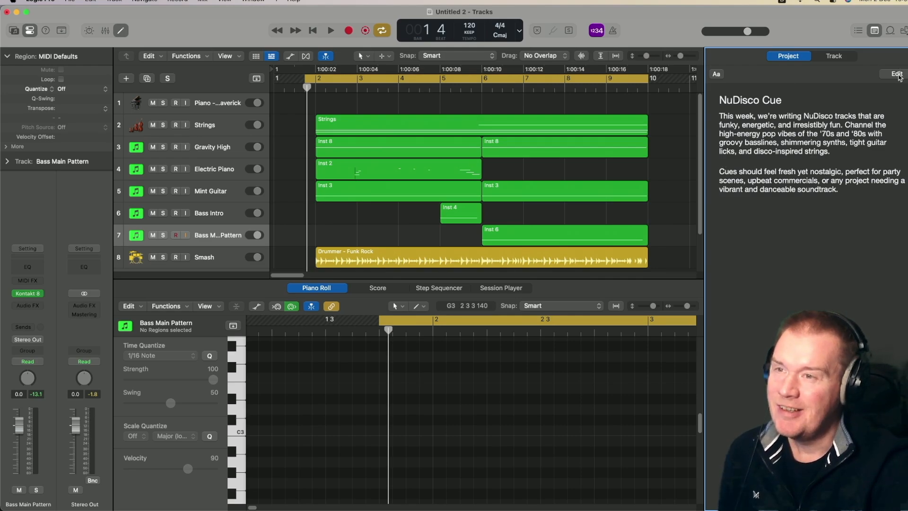
pyautogui.click(875, 31)
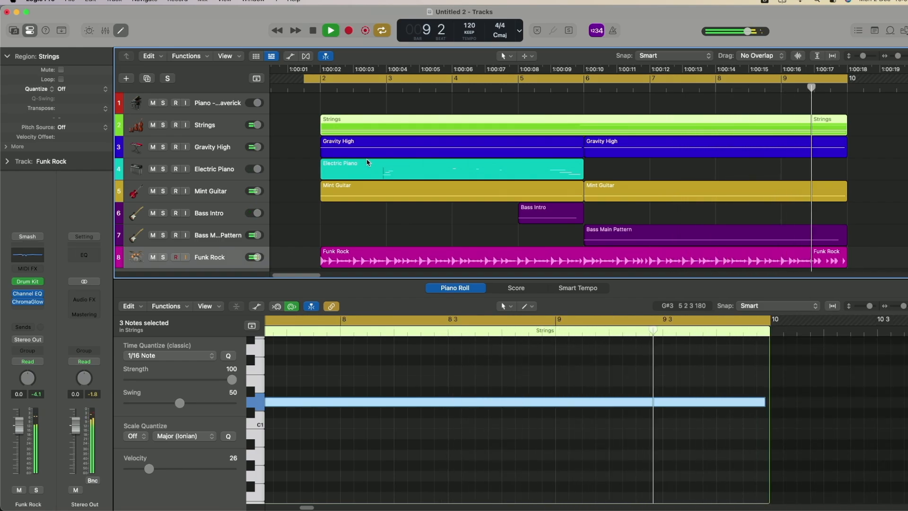
pyautogui.press('space')
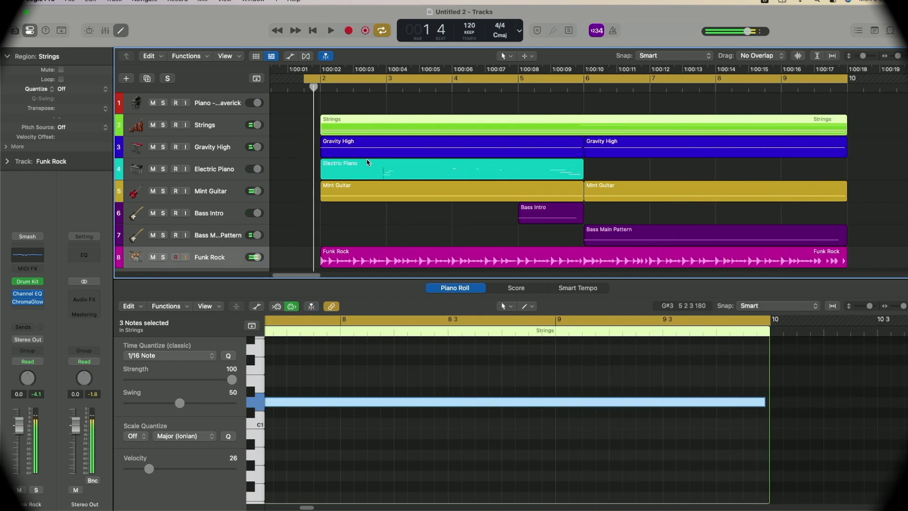